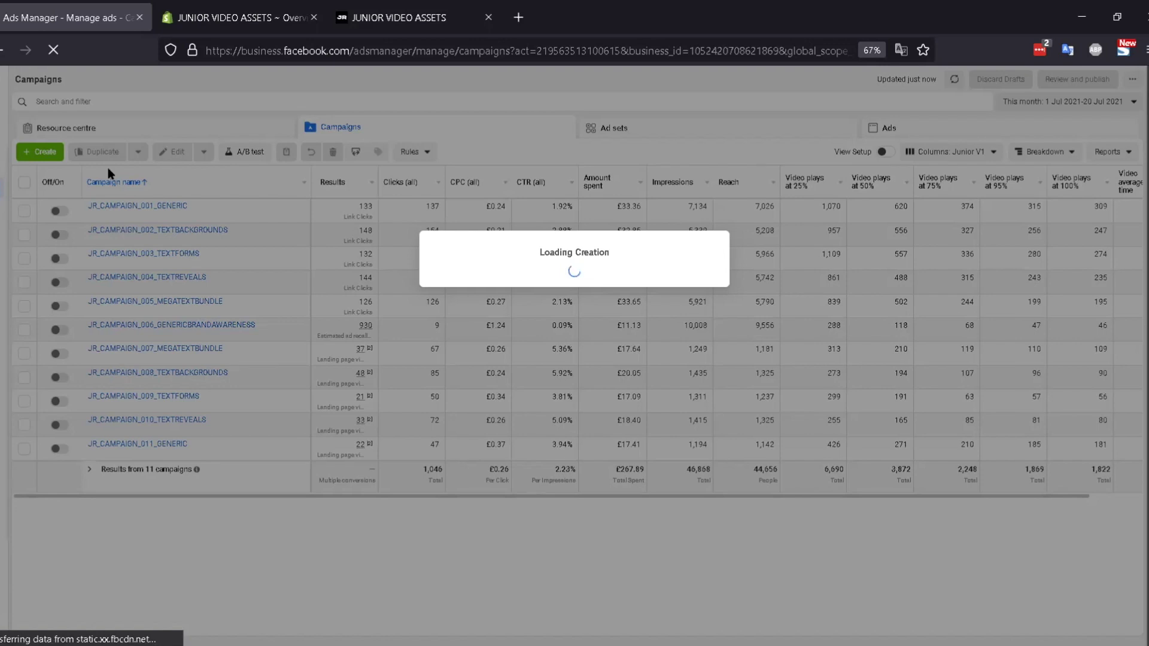
# Search the web for "google docs" in a new browser tab and open the Google Docs site
pyautogui.click(53, 50)
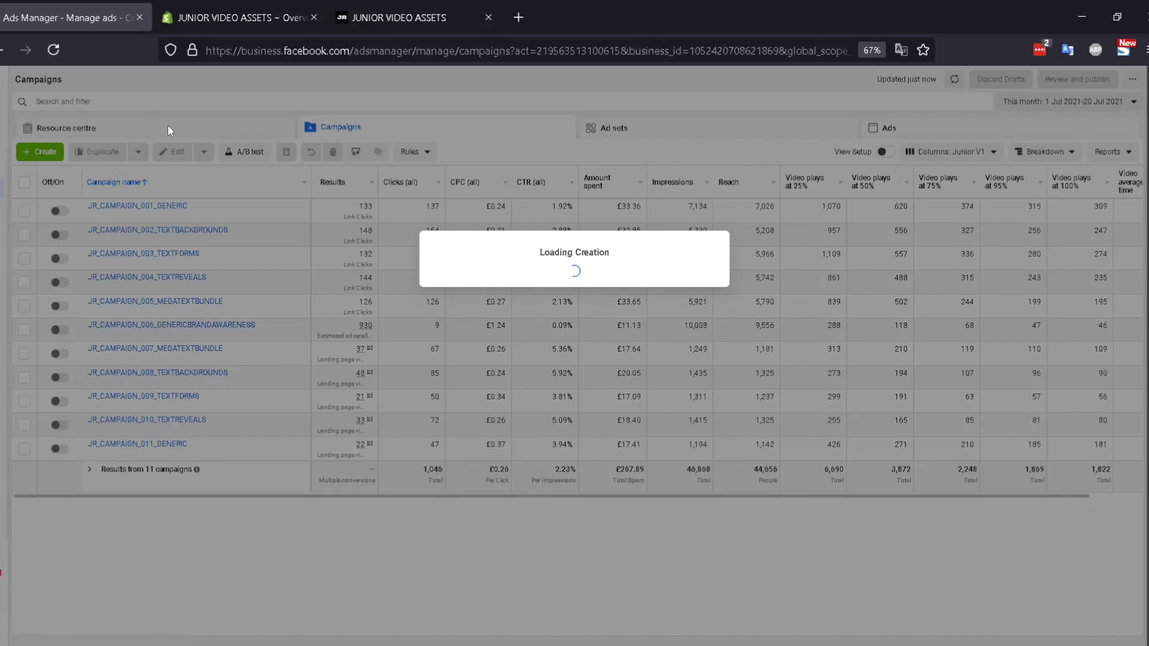
pyautogui.click(518, 19)
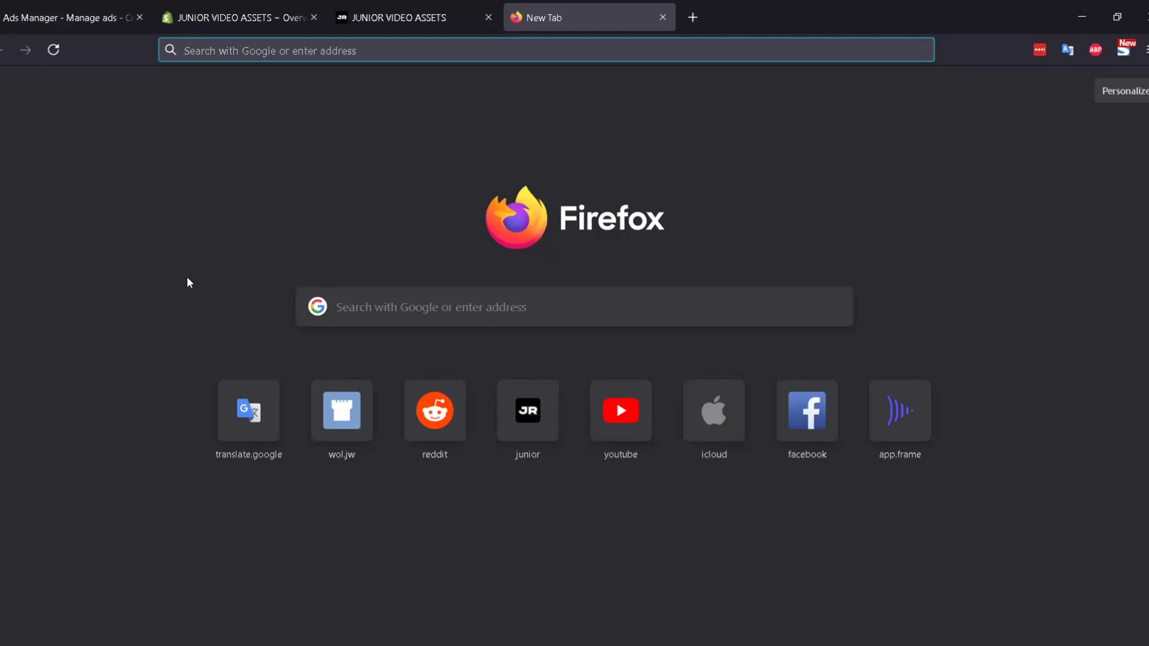
pyautogui.write('google docs')
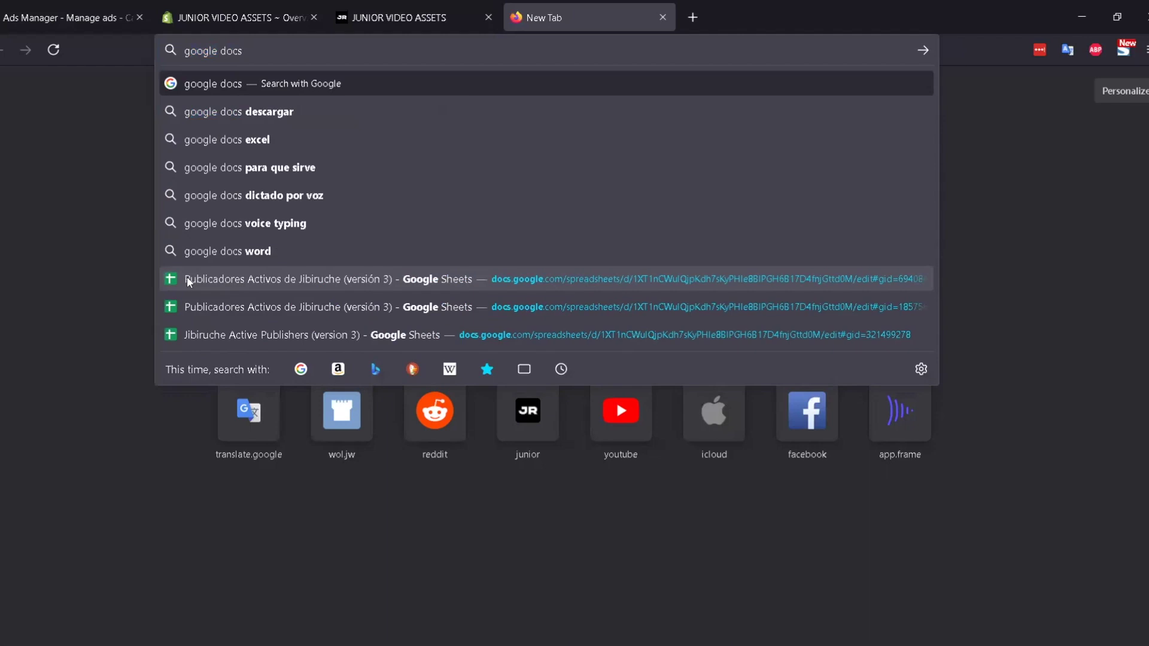
pyautogui.press('Return')
pyautogui.moveTo(187, 302); pyautogui.dragTo(80, 298)
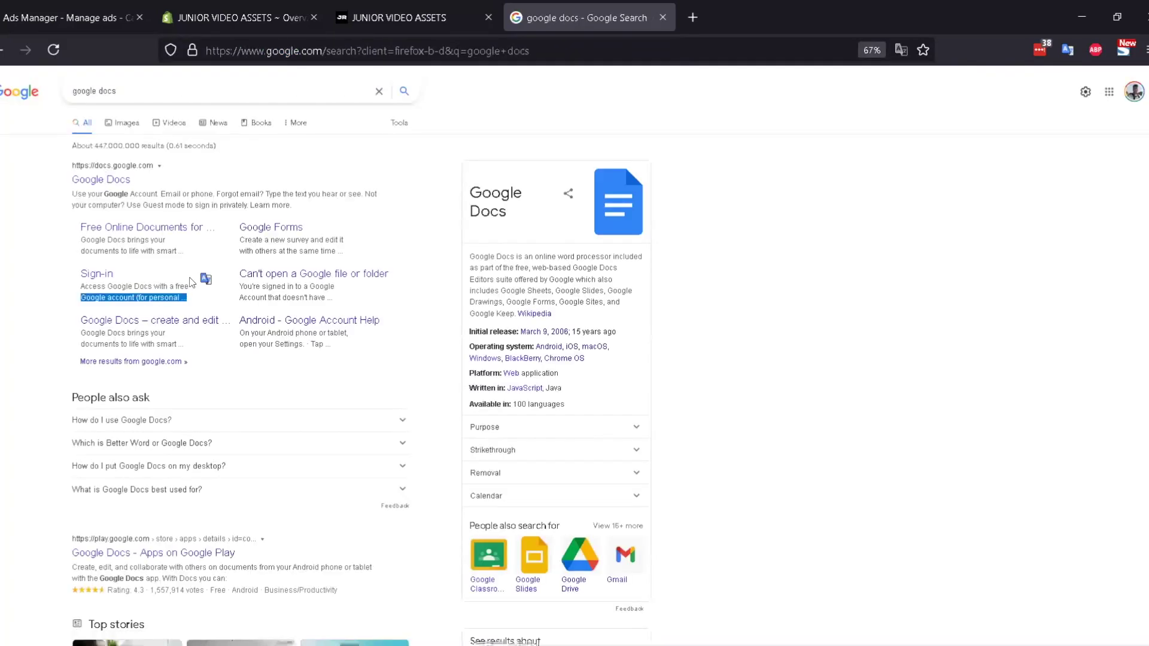
pyautogui.click(103, 179)
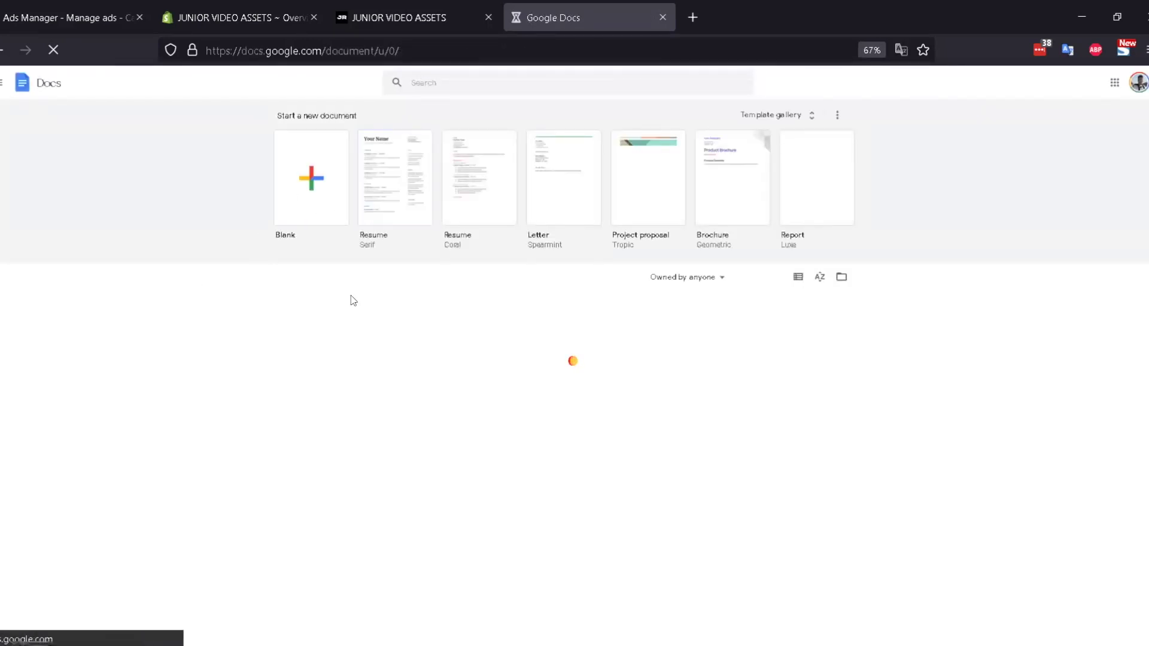
# Go to sheets.google.com, create a blank spreadsheet and return to it after checking the Ads Manager page
pyautogui.click(279, 52)
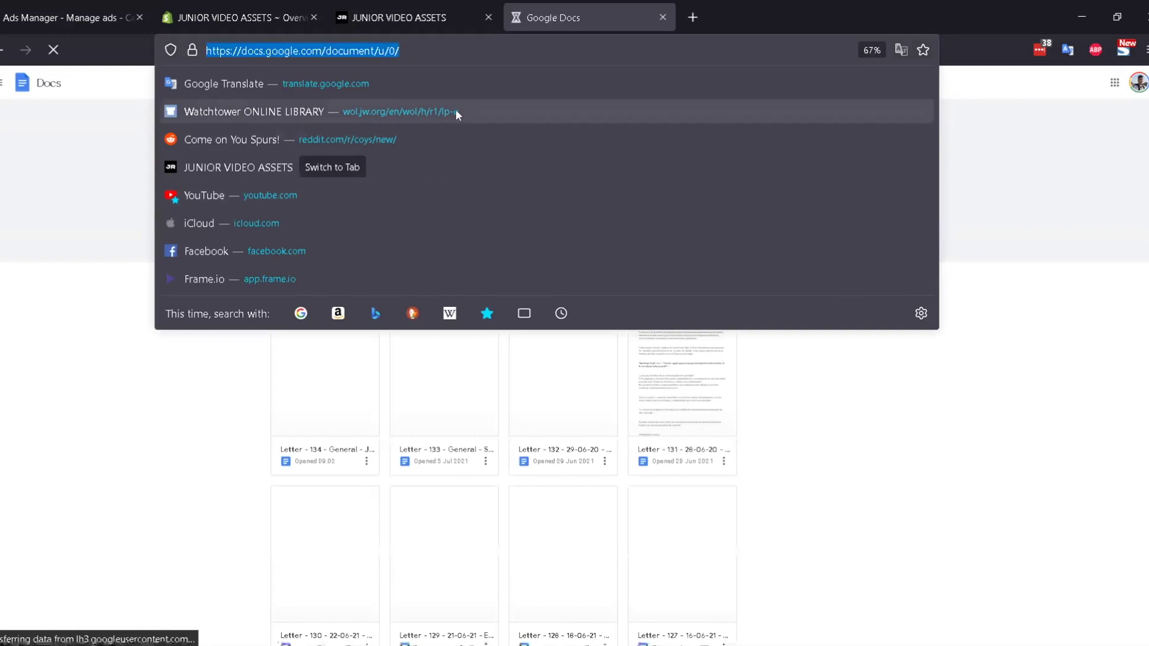
pyautogui.write('sh')
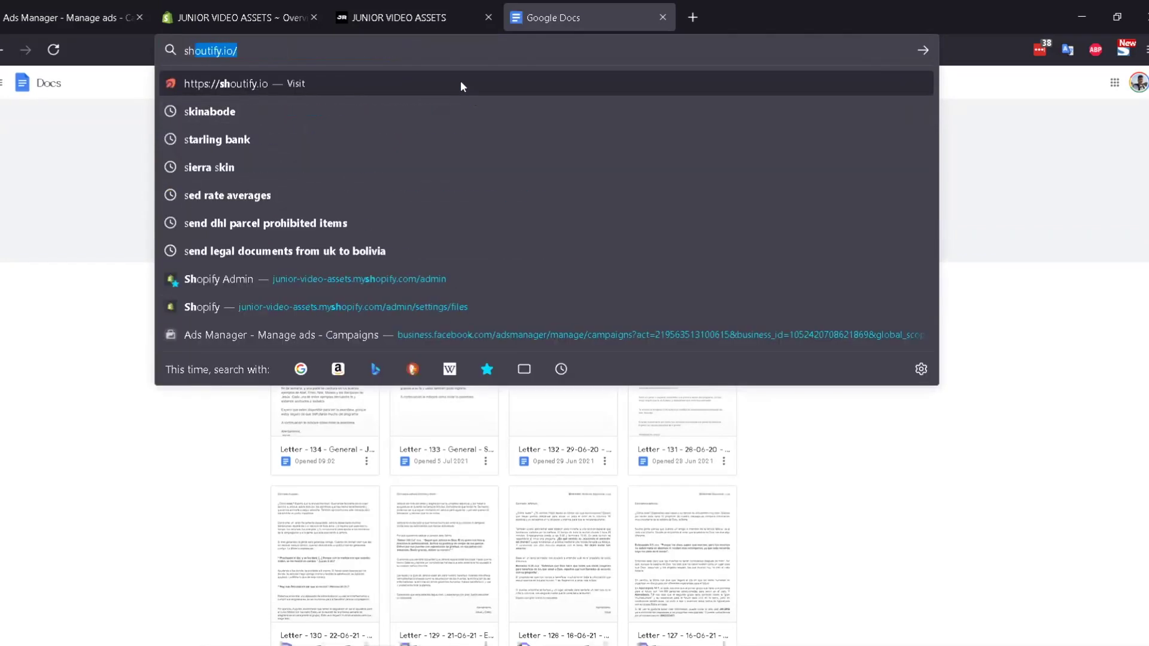
pyautogui.write('eets.google.com')
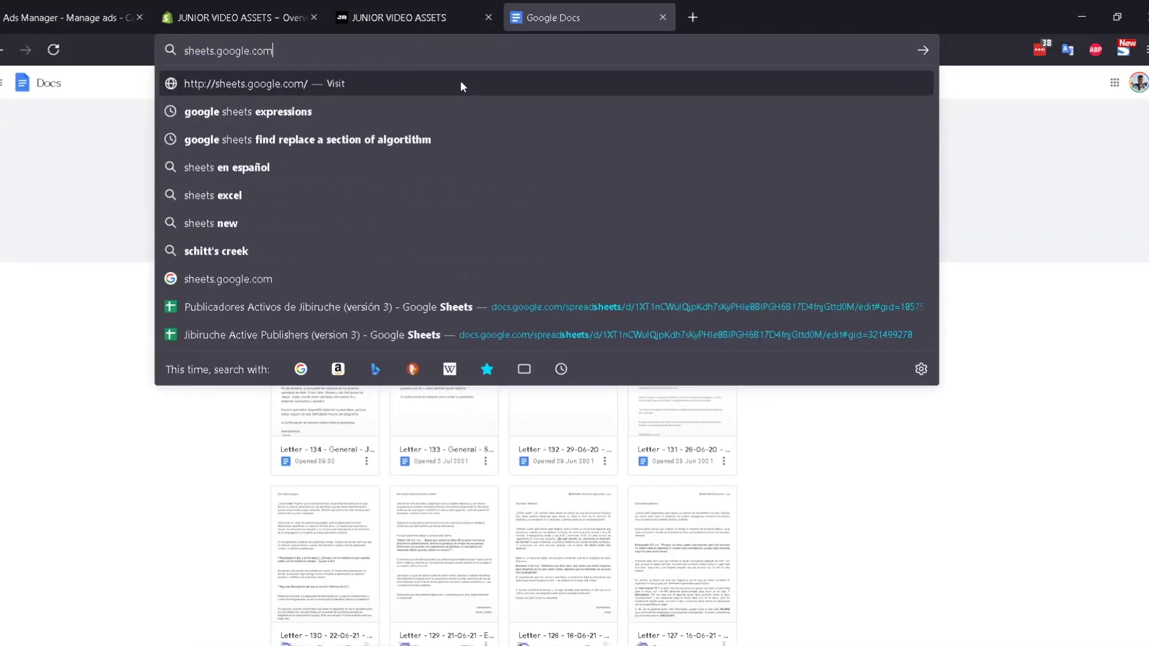
pyautogui.press('Return')
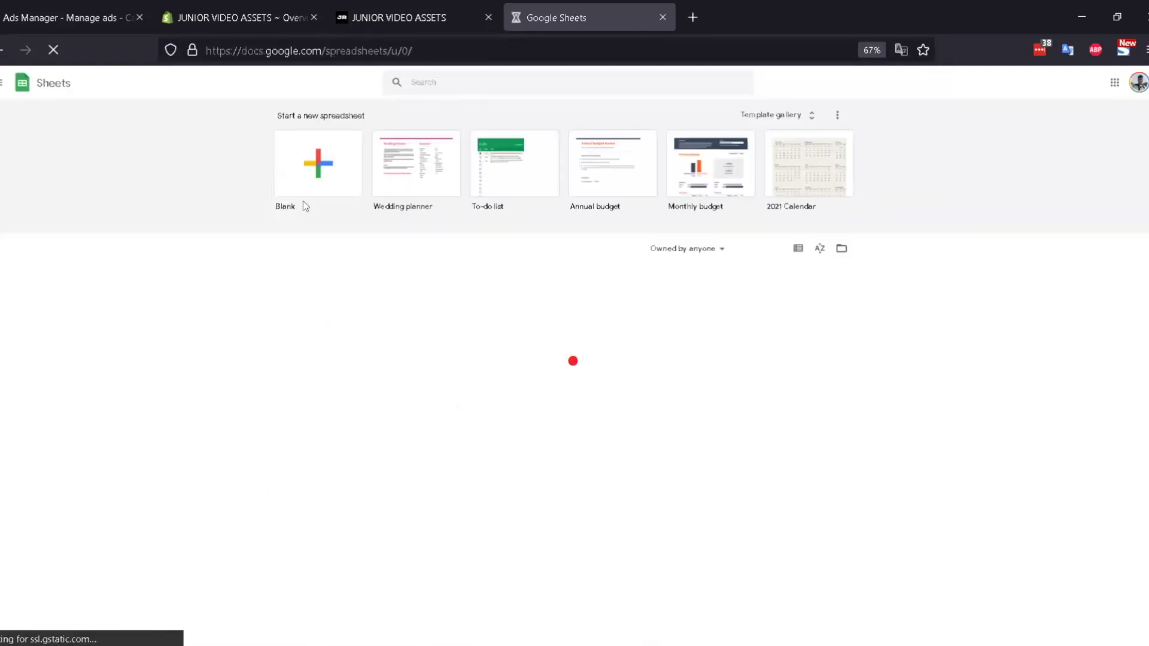
pyautogui.click(100, 17)
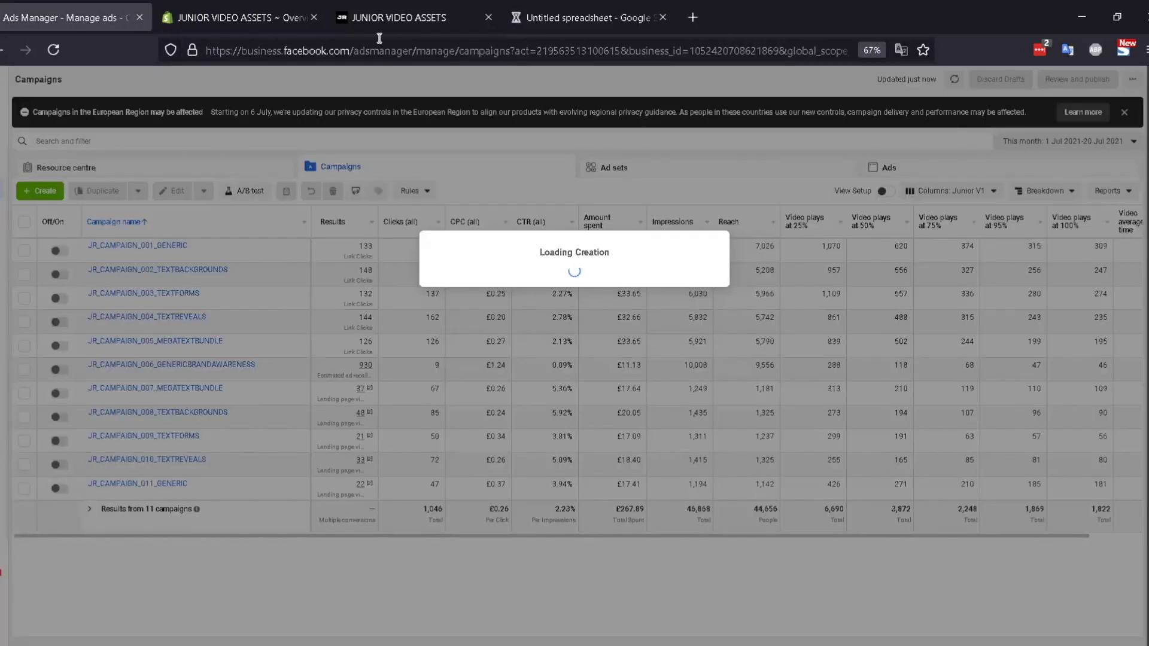
pyautogui.click(559, 19)
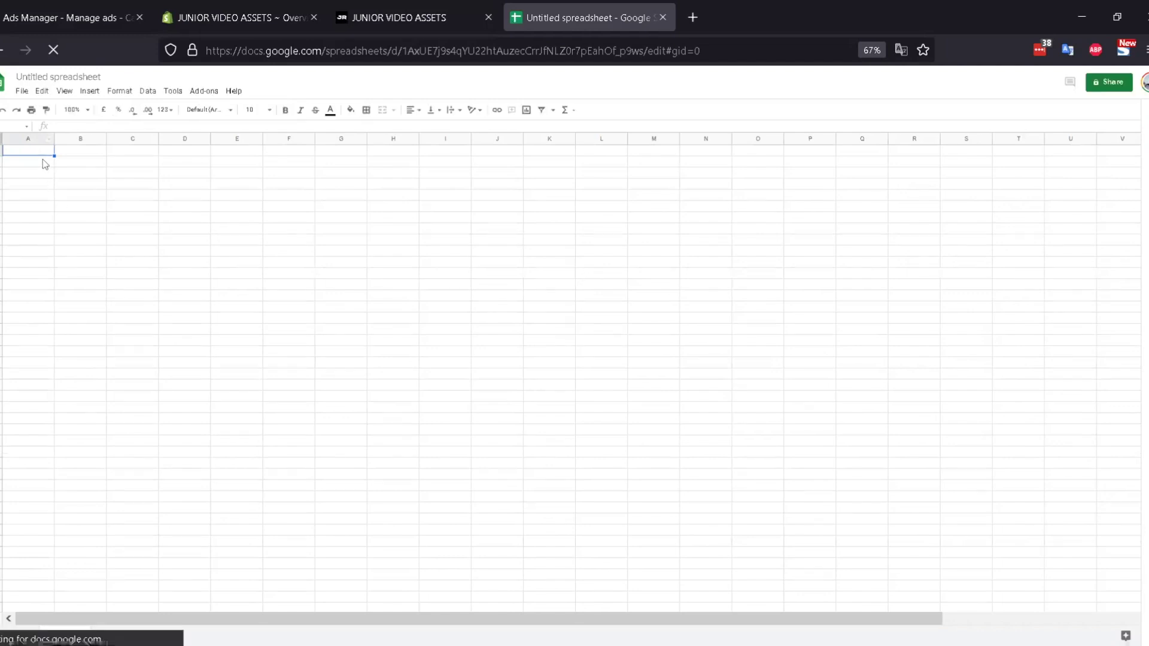
pyautogui.write('Descri')
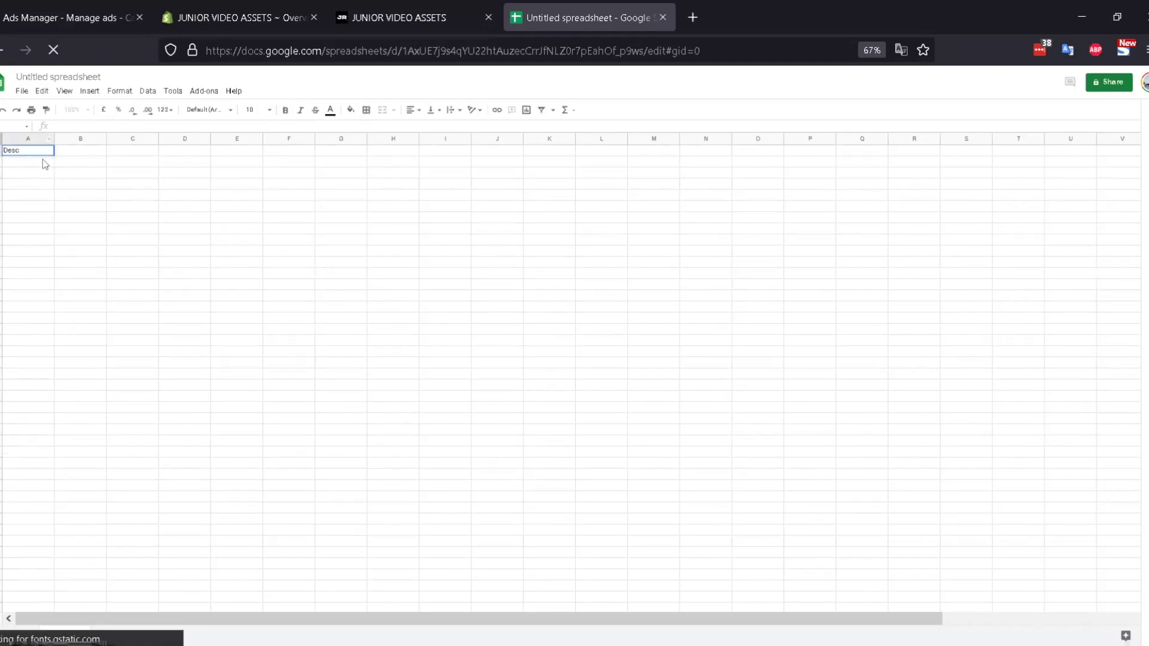
pyautogui.press('BackSpace')
pyautogui.press('BackSpace')
pyautogui.press('BackSpace')
pyautogui.press('BackSpace')
pyautogui.press('BackSpace')
pyautogui.press('BackSpace')
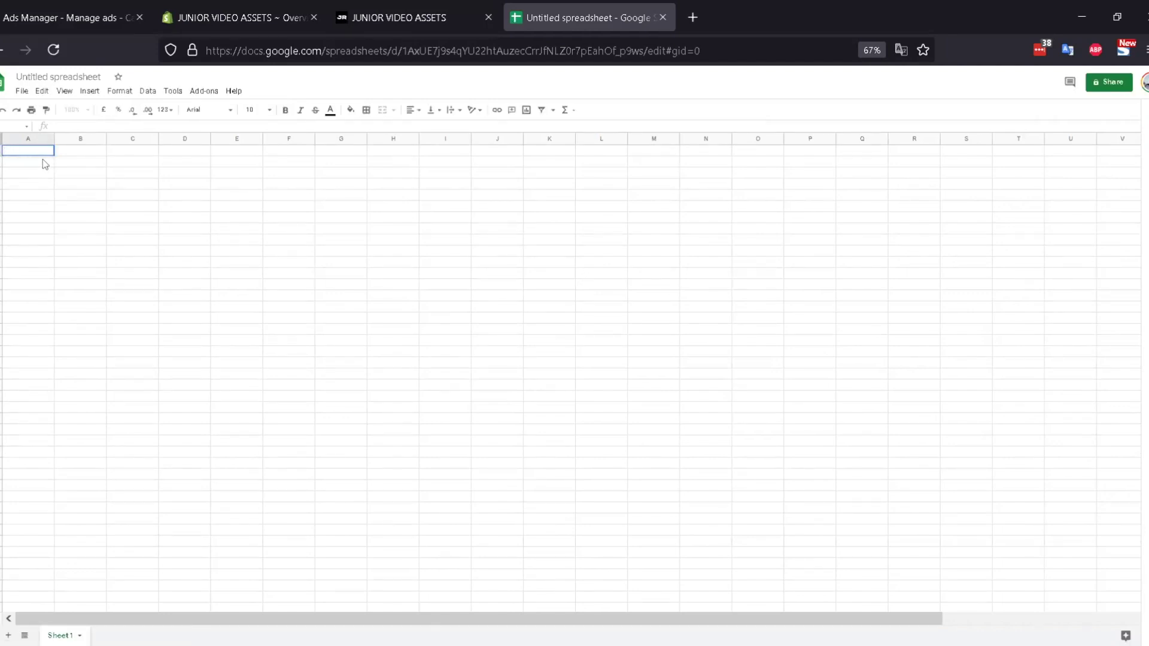
# Enter the label "Primary Text" in cell A1 and begin the ad copy in B1 with "Get"
pyautogui.write('Primary Te')
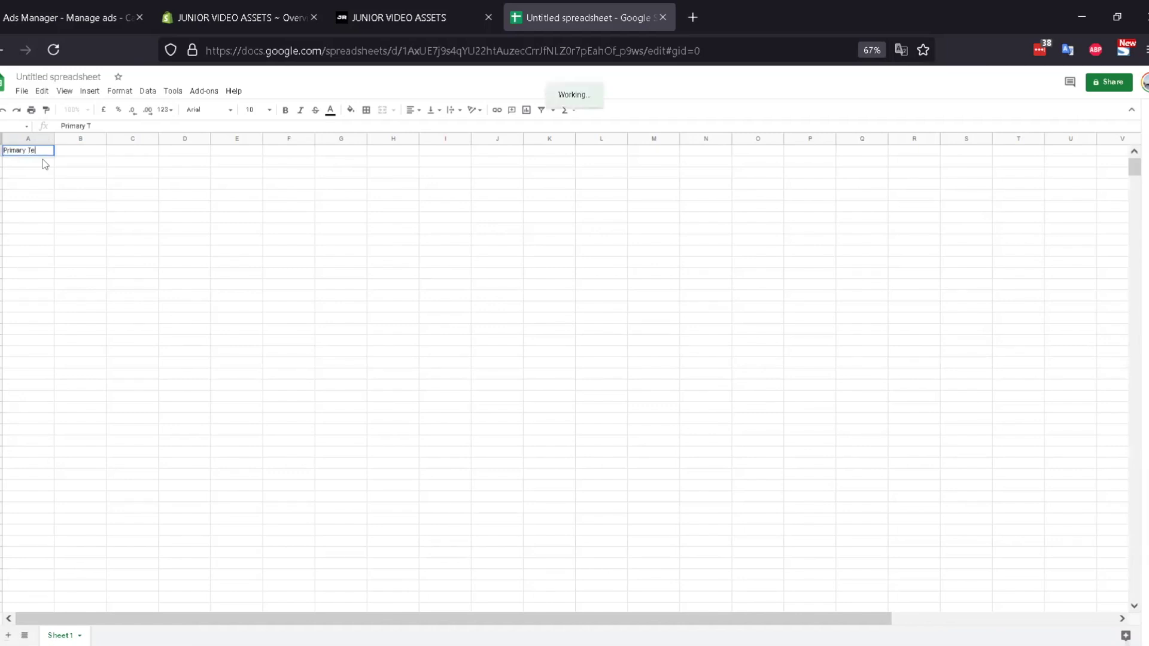
pyautogui.write('xt')
pyautogui.click(82, 155)
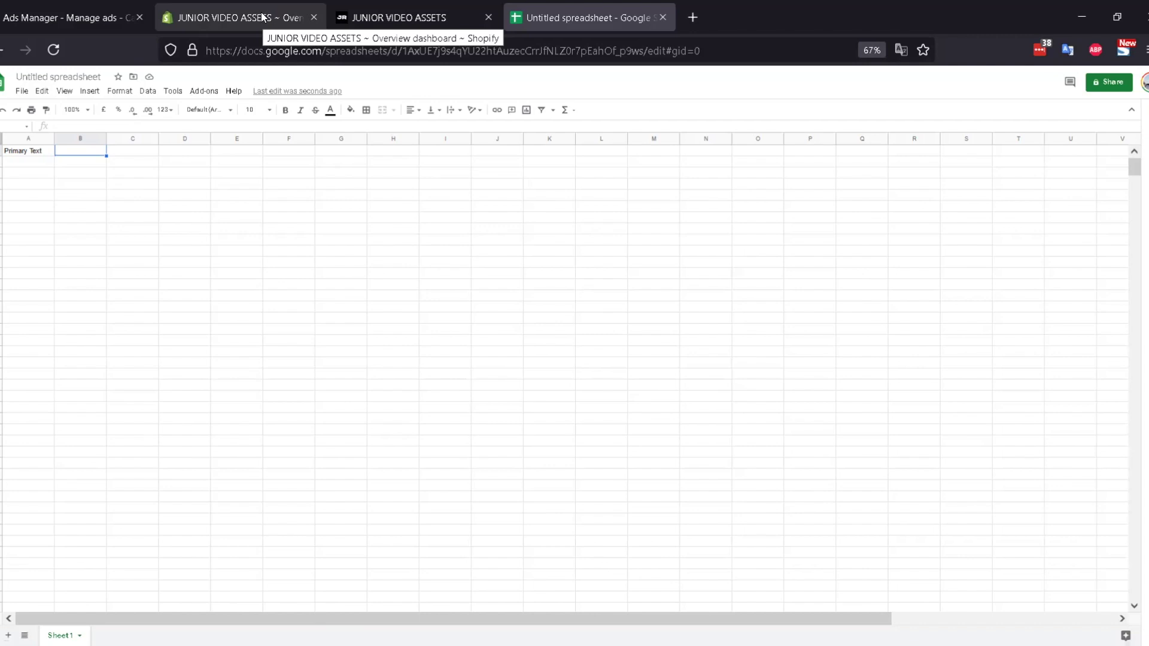
pyautogui.write('Get')
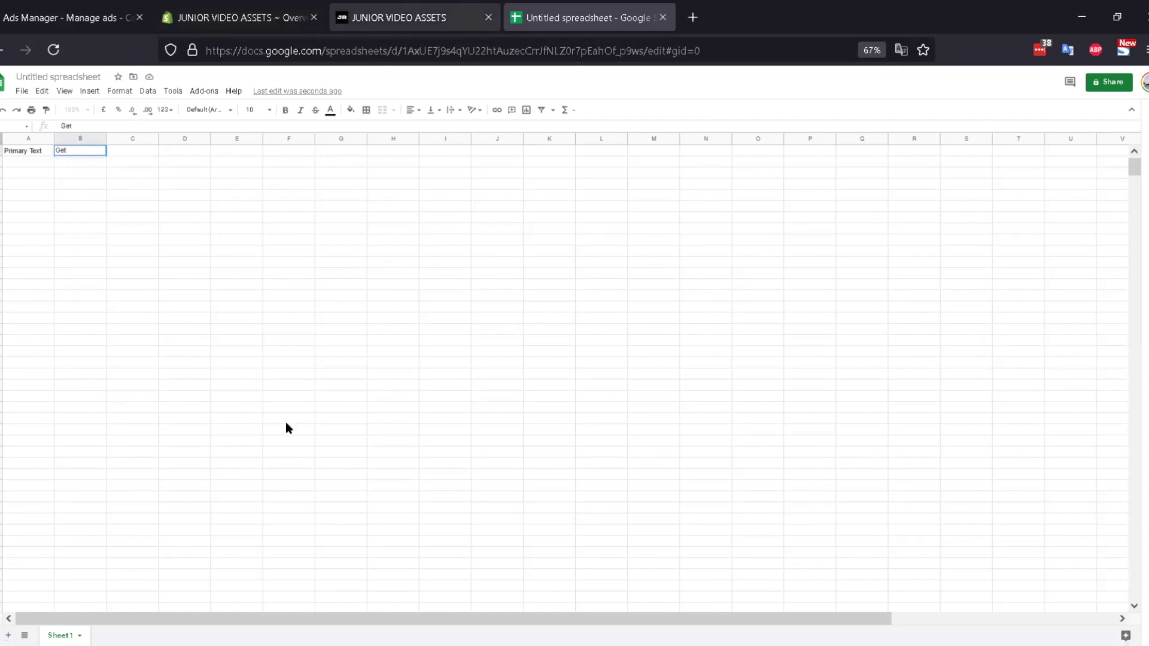
# Open the Mega Text Bundle product page on the junior.video site and read how many animations its description lists
pyautogui.hotkey('ctrl', 'shift', 'Tab')
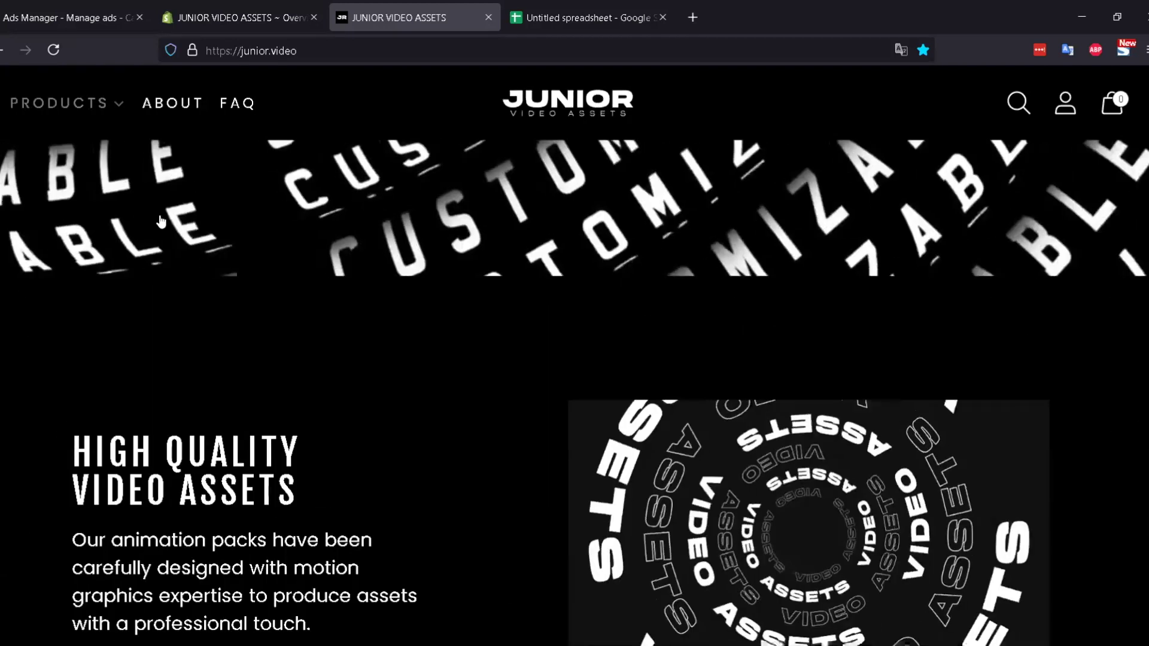
pyautogui.click(90, 102)
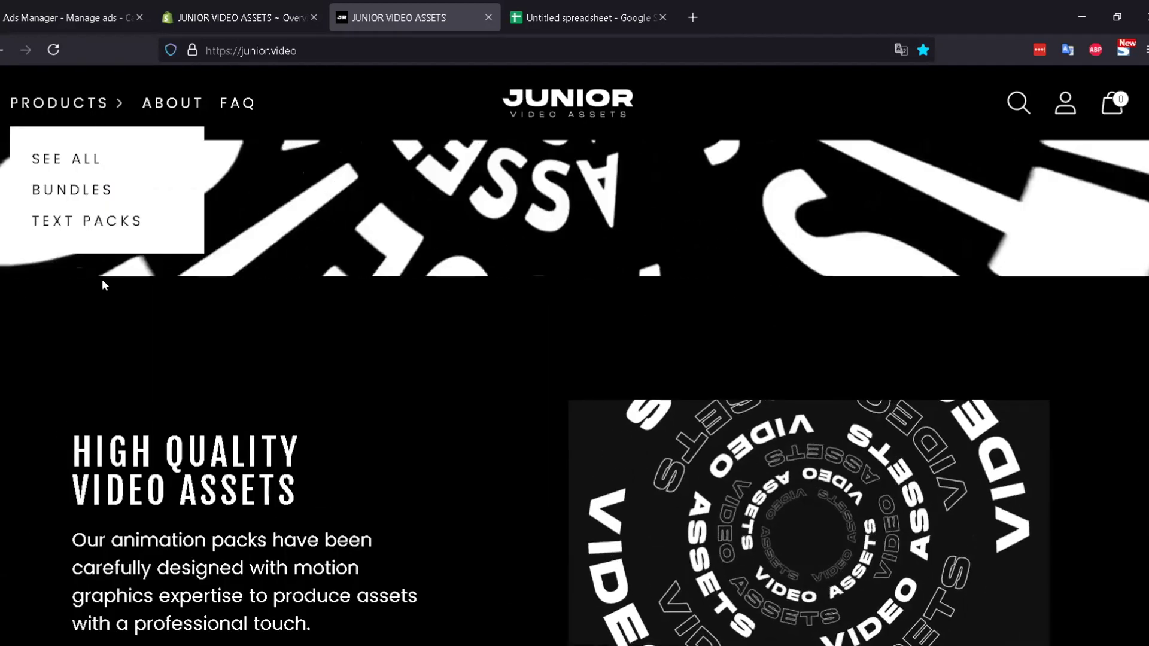
pyautogui.click(91, 193)
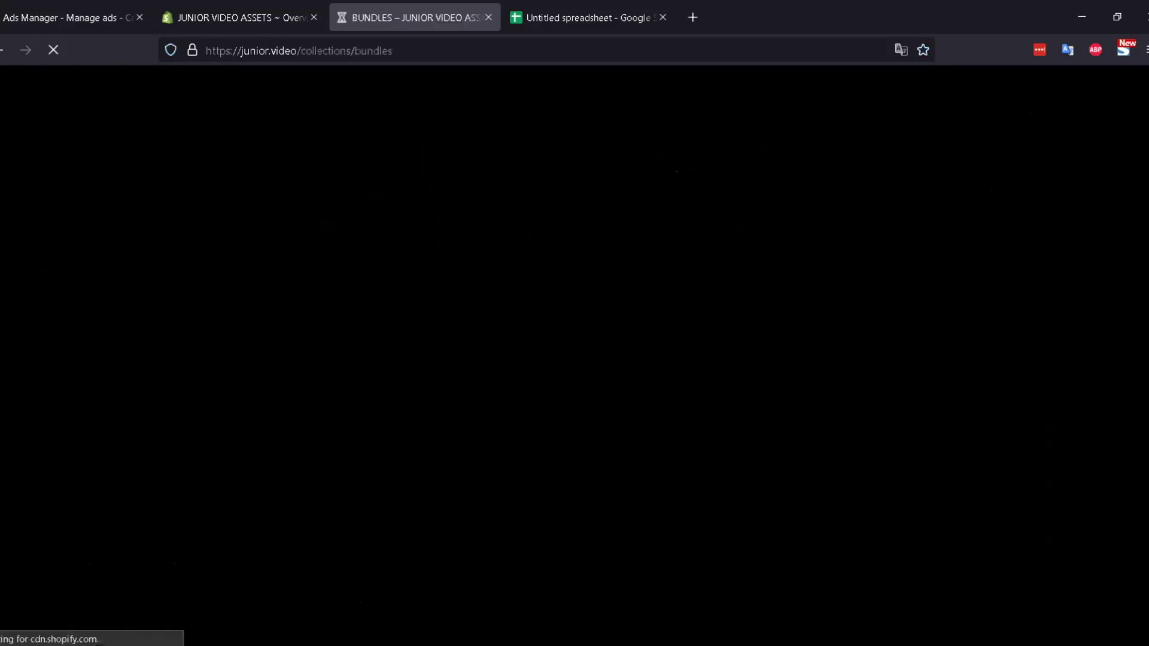
pyautogui.scroll(-5, 341, 416)
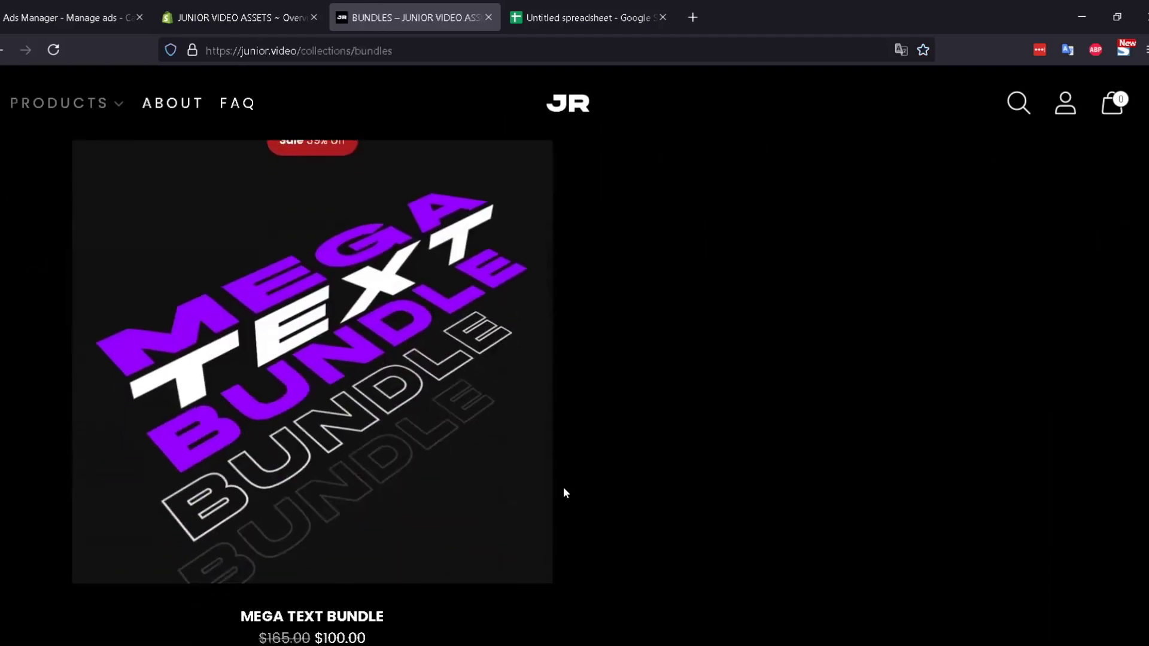
pyautogui.scroll(-7, 564, 492)
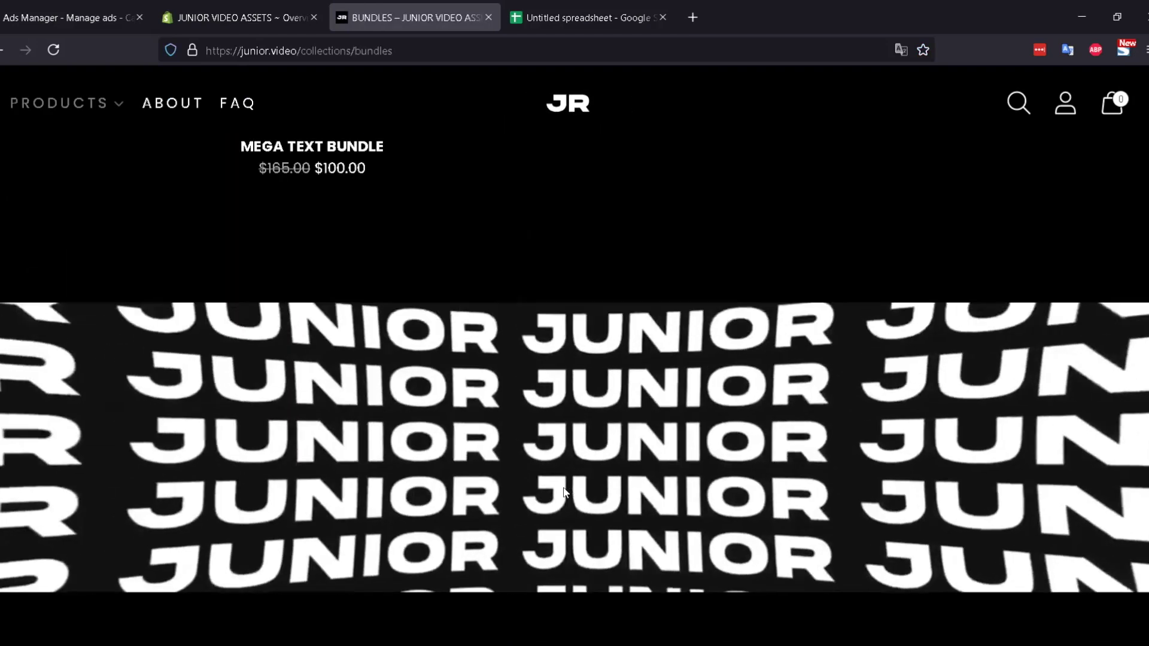
pyautogui.scroll(10, 564, 492)
pyautogui.click(413, 487)
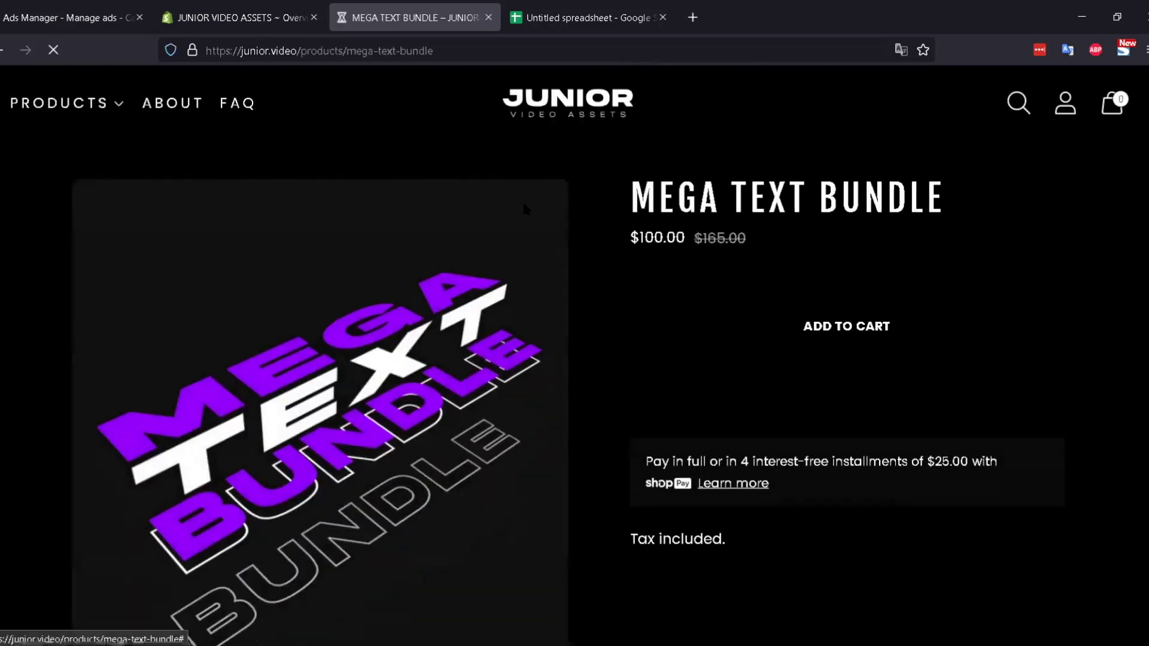
pyautogui.scroll(-10, 451, 422)
pyautogui.scroll(3, 450, 422)
pyautogui.scroll(4, 452, 424)
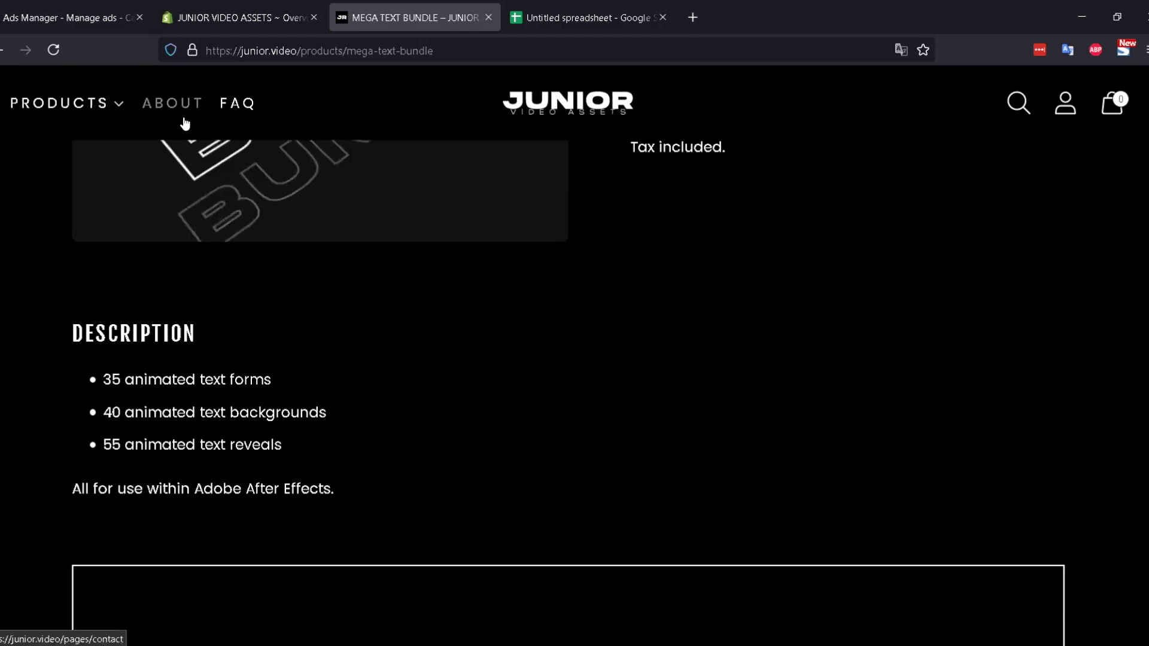
# Add "130" to the ad copy in cell B1 and recheck the Mega Text Bundle product page
pyautogui.click(576, 18)
pyautogui.write('130')
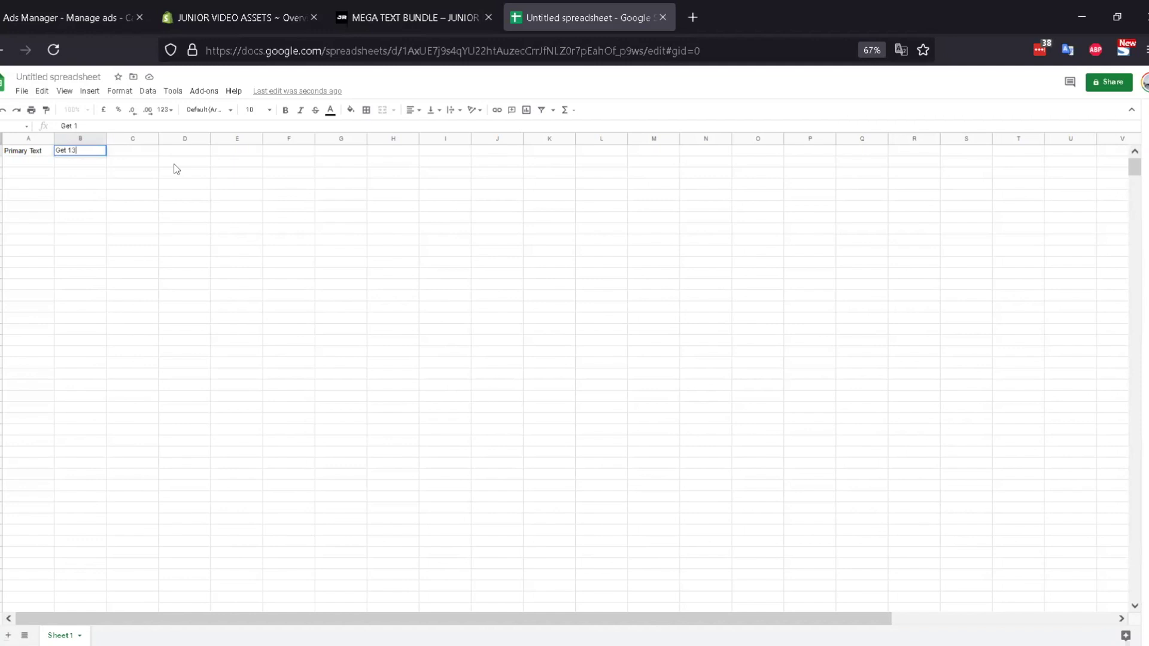
pyautogui.click(439, 18)
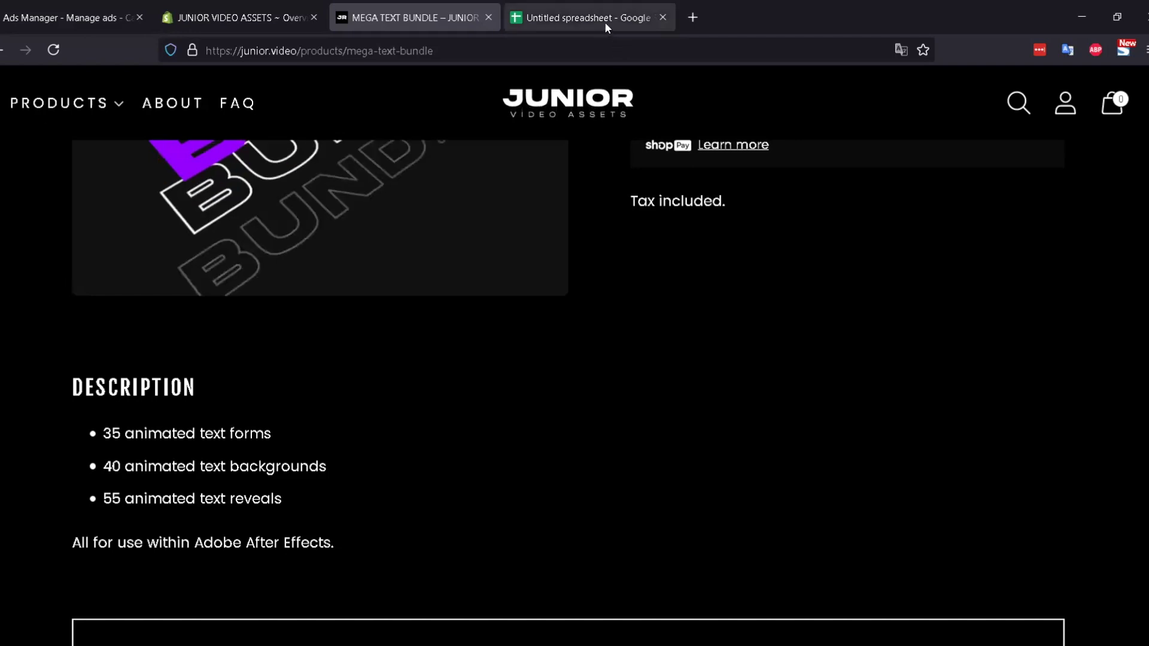
pyautogui.scroll(6, 621, 218)
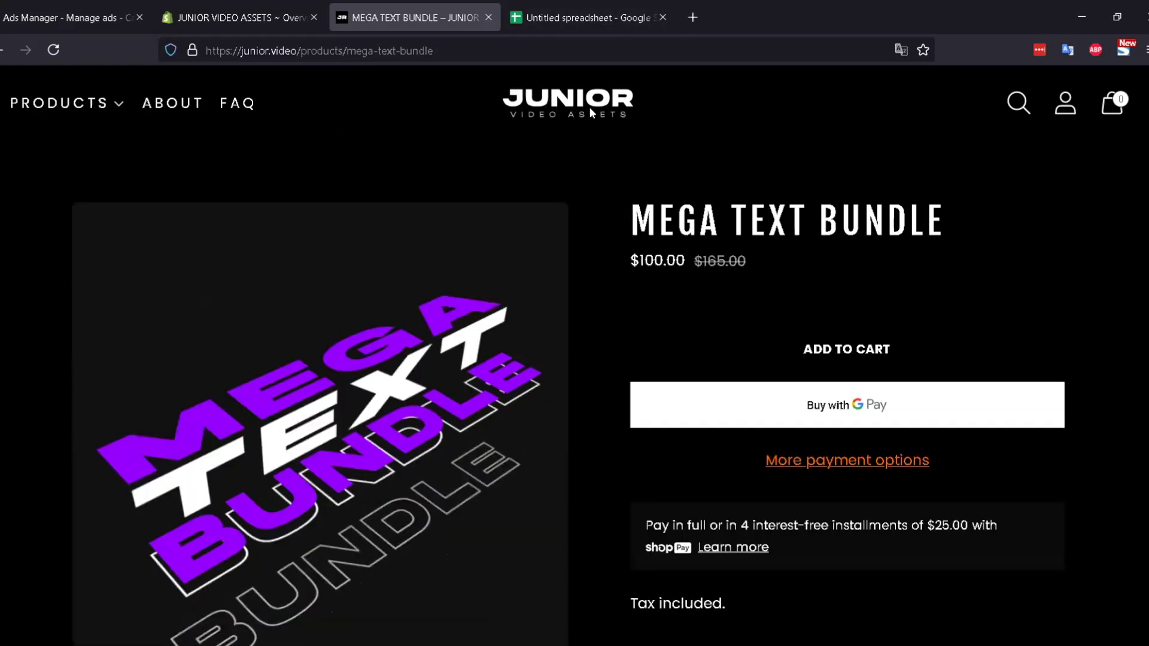
pyautogui.scroll(-1, 535, 266)
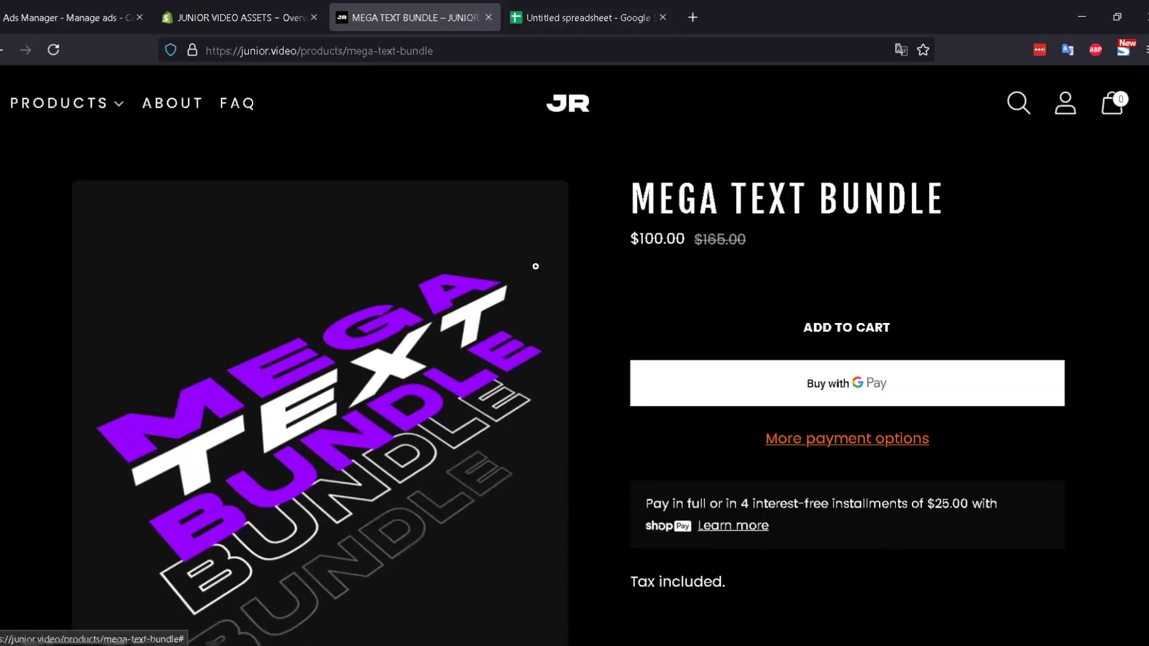
pyautogui.scroll(-4, 536, 267)
pyautogui.click(597, 23)
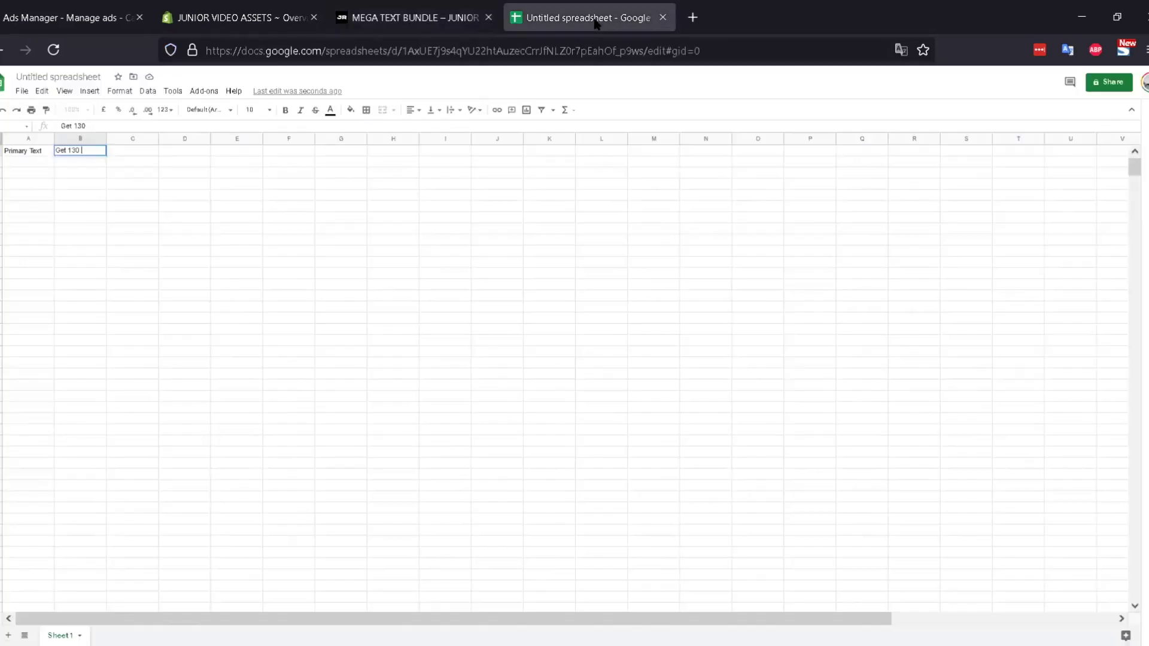
pyautogui.write('Anim')
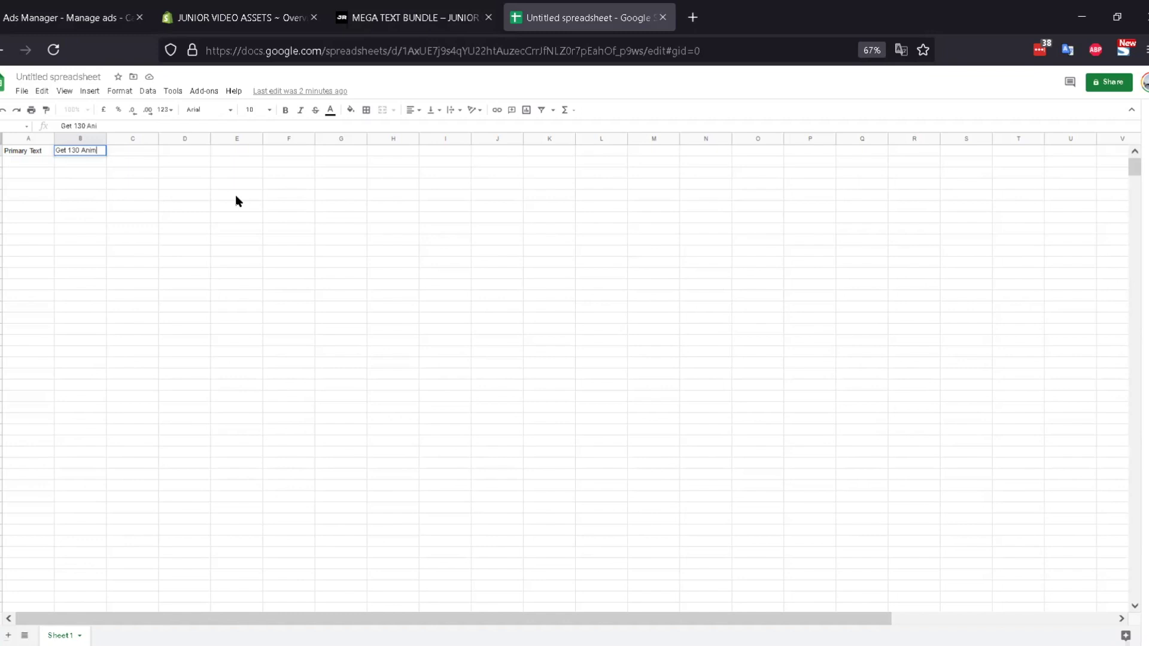
pyautogui.press('BackSpace')
pyautogui.press('BackSpace')
pyautogui.press('BackSpace')
pyautogui.press('BackSpace')
pyautogui.press('BackSpace')
# Complete the ad copy in cell B1 so it reads "Get 130 text animation templates for only $19!"
pyautogui.write('text animation templates')
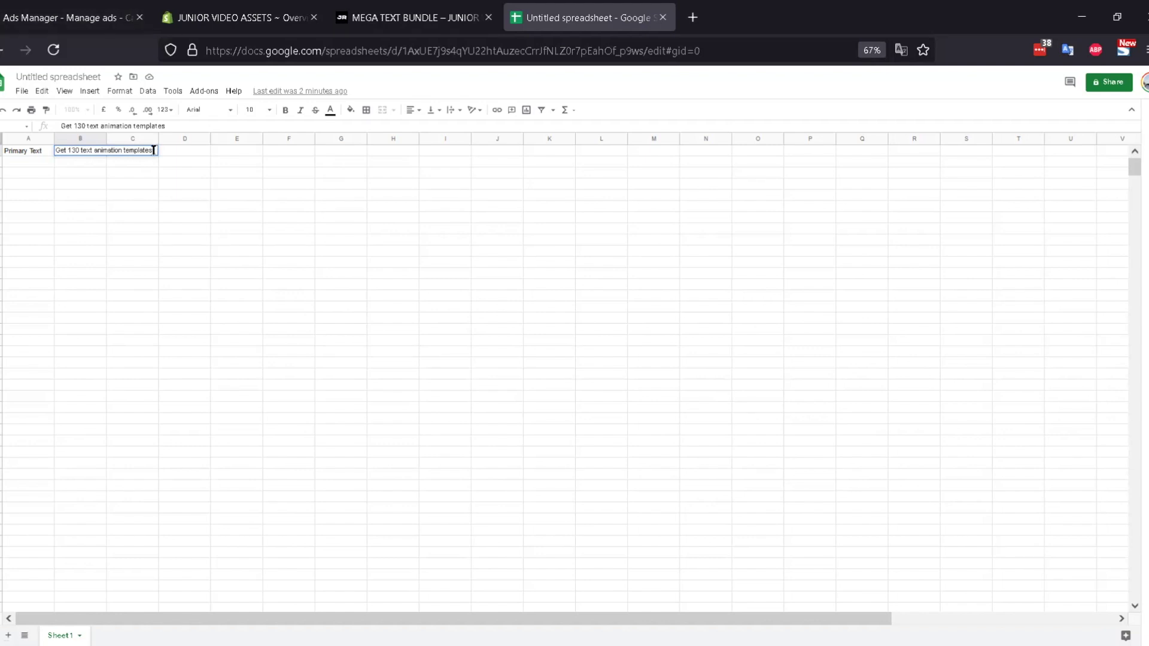
pyautogui.write('for only')
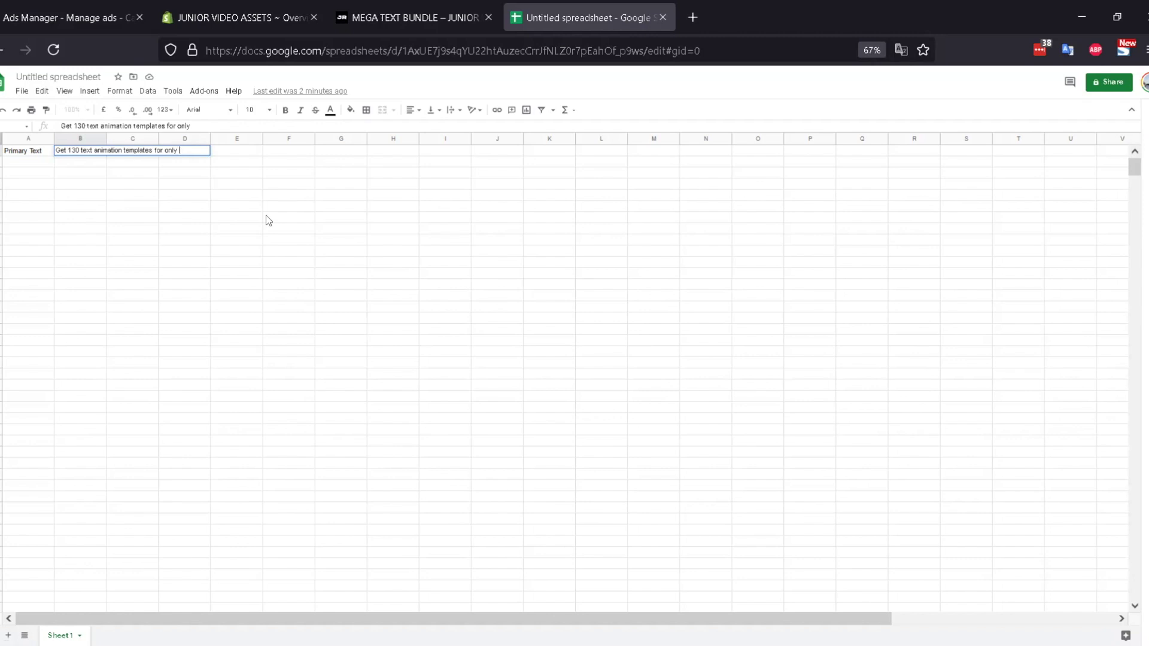
pyautogui.write('19')
pyautogui.press('Left')
pyautogui.press('Left')
pyautogui.write('$')
pyautogui.press('Return')
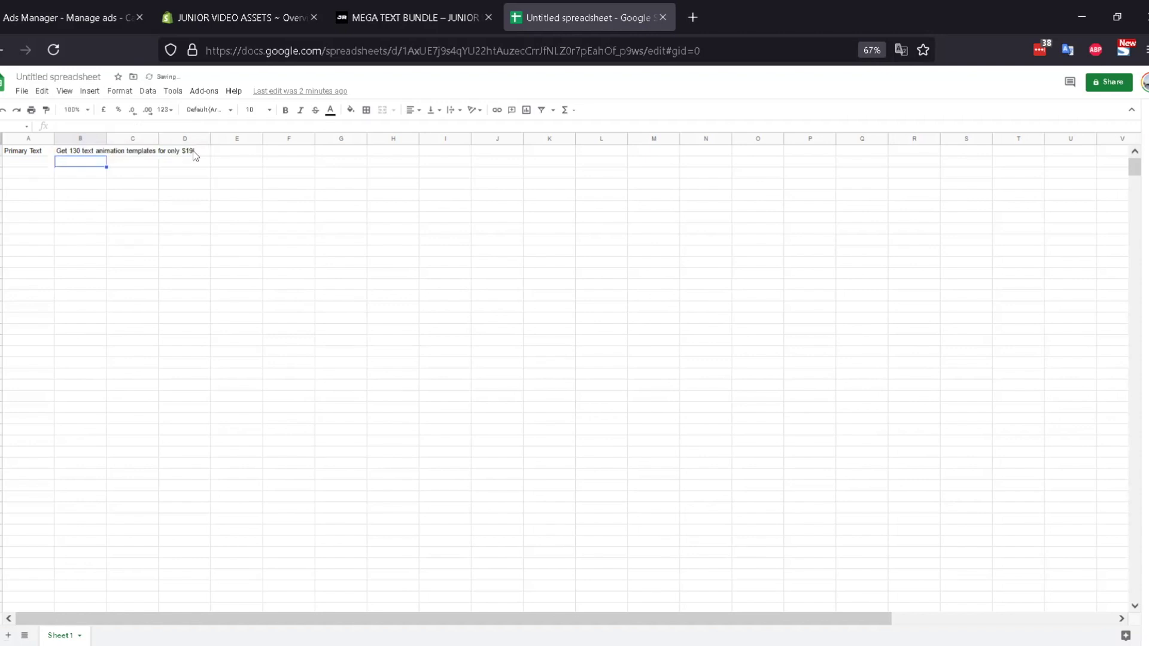
# Wrap the text in cell B1 and widen column B until the ad copy fits on one line
pyautogui.click(82, 152)
pyautogui.rightClick(83, 152)
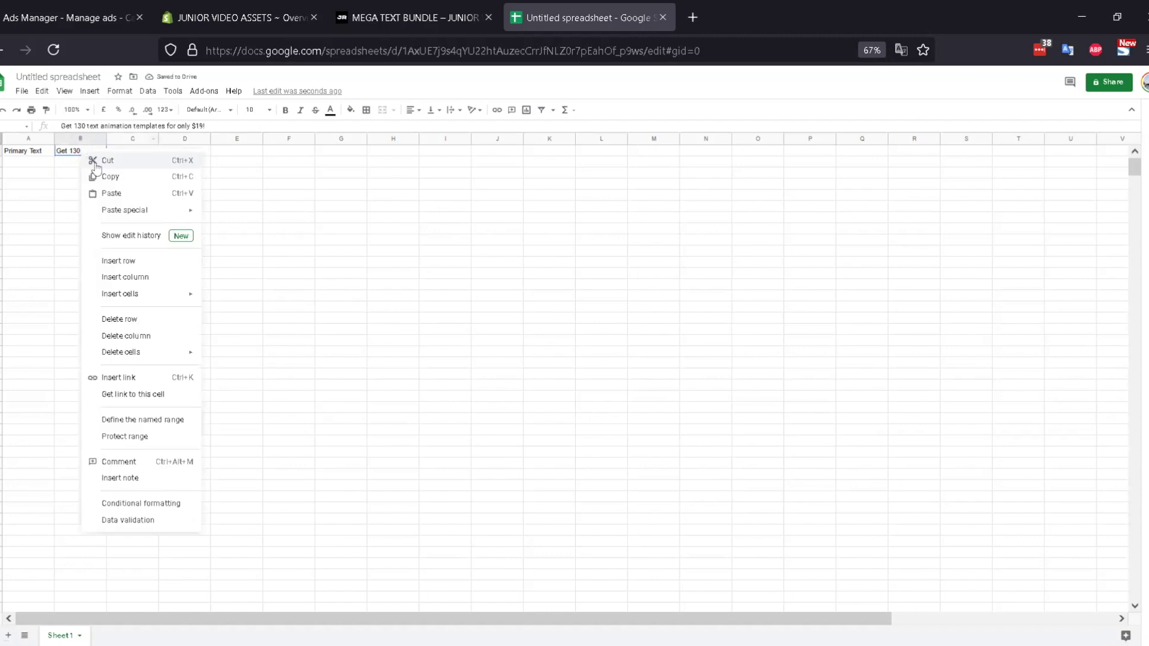
pyautogui.click(119, 91)
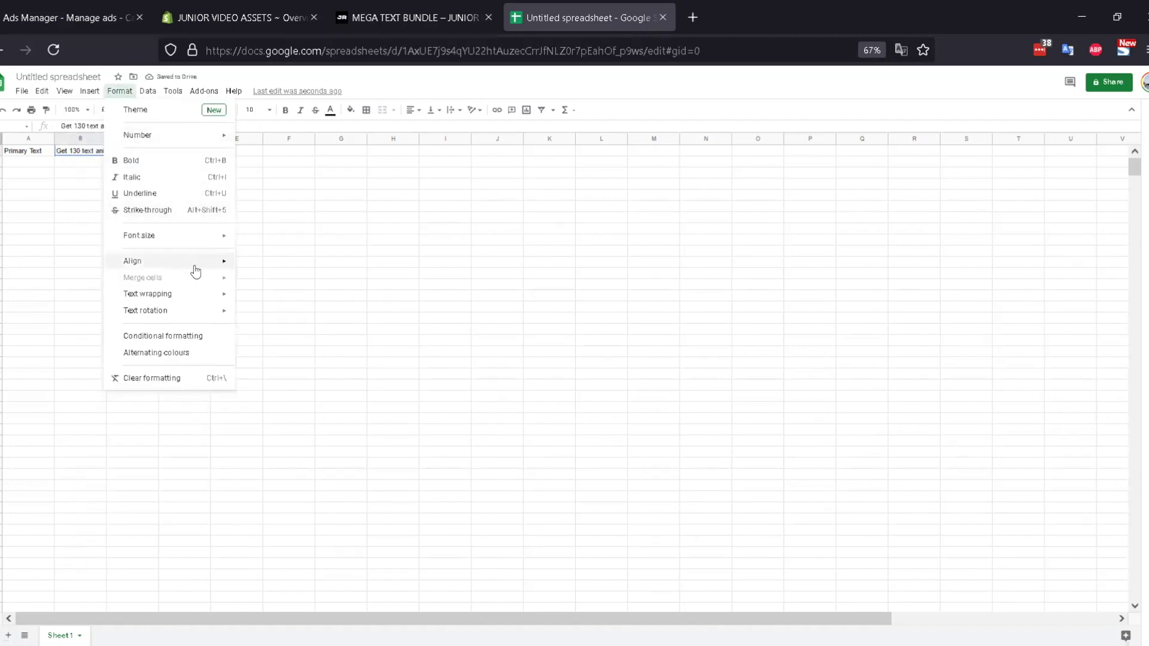
pyautogui.moveTo(213, 295)
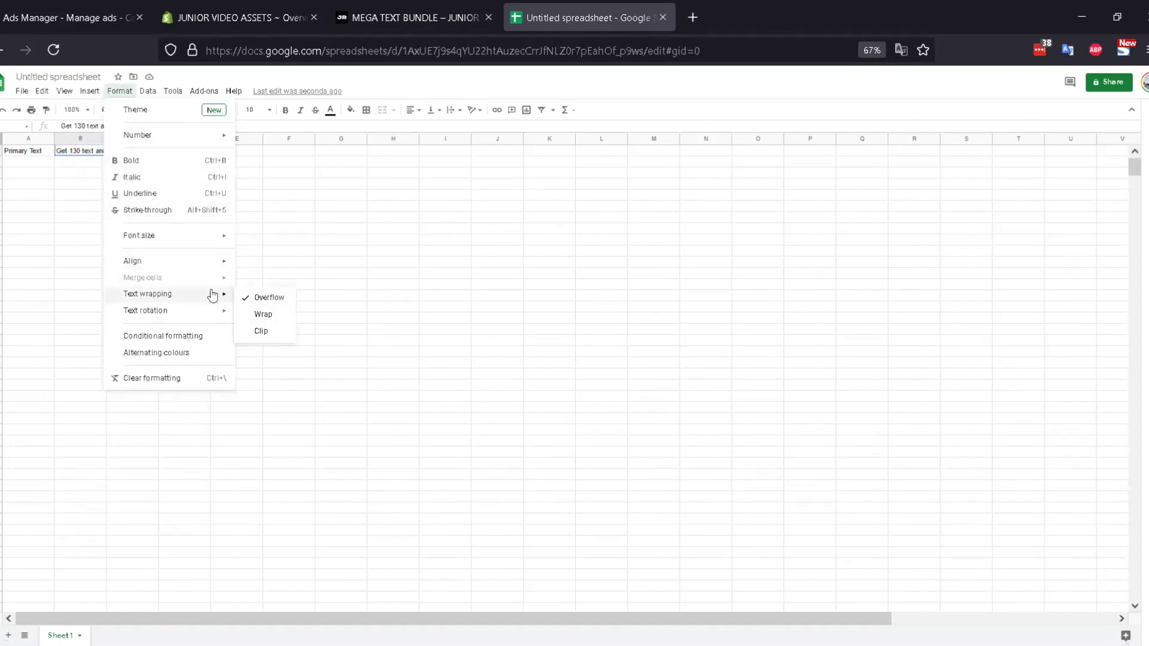
pyautogui.click(267, 316)
pyautogui.rightClick(101, 139)
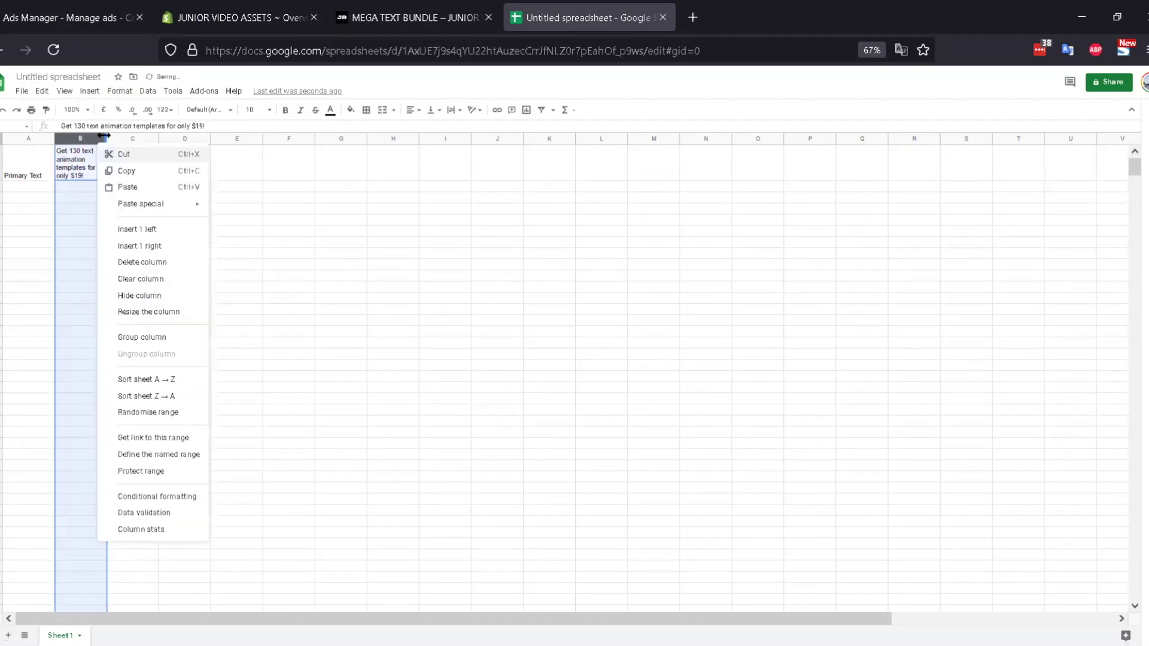
pyautogui.moveTo(213, 139); pyautogui.dragTo(213, 139)
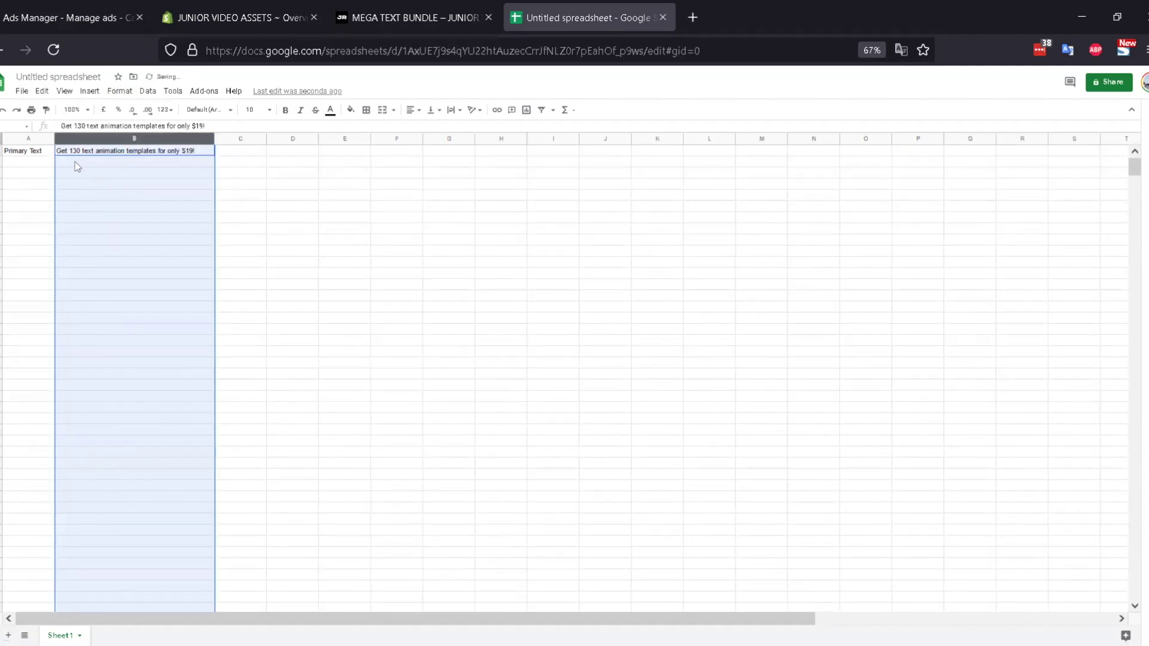
# Append "Everything Included: -" to the ad copy in cell B1
pyautogui.doubleClick(160, 149)
pyautogui.press('Return')
pyautogui.doubleClick(203, 150)
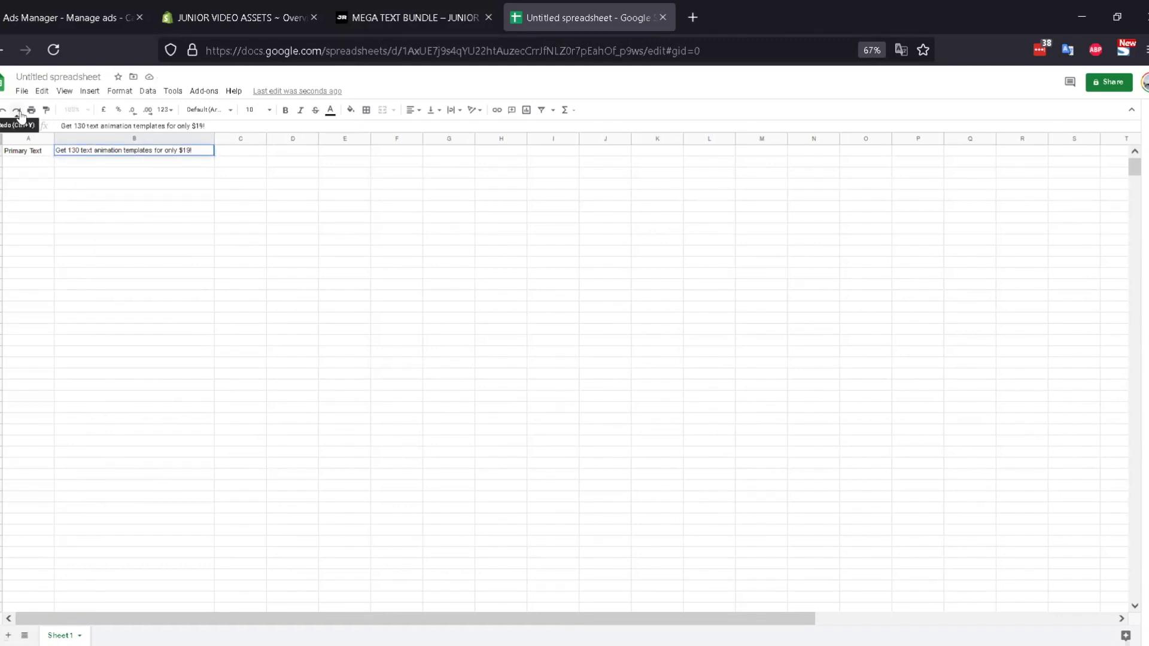
pyautogui.write('Everything')
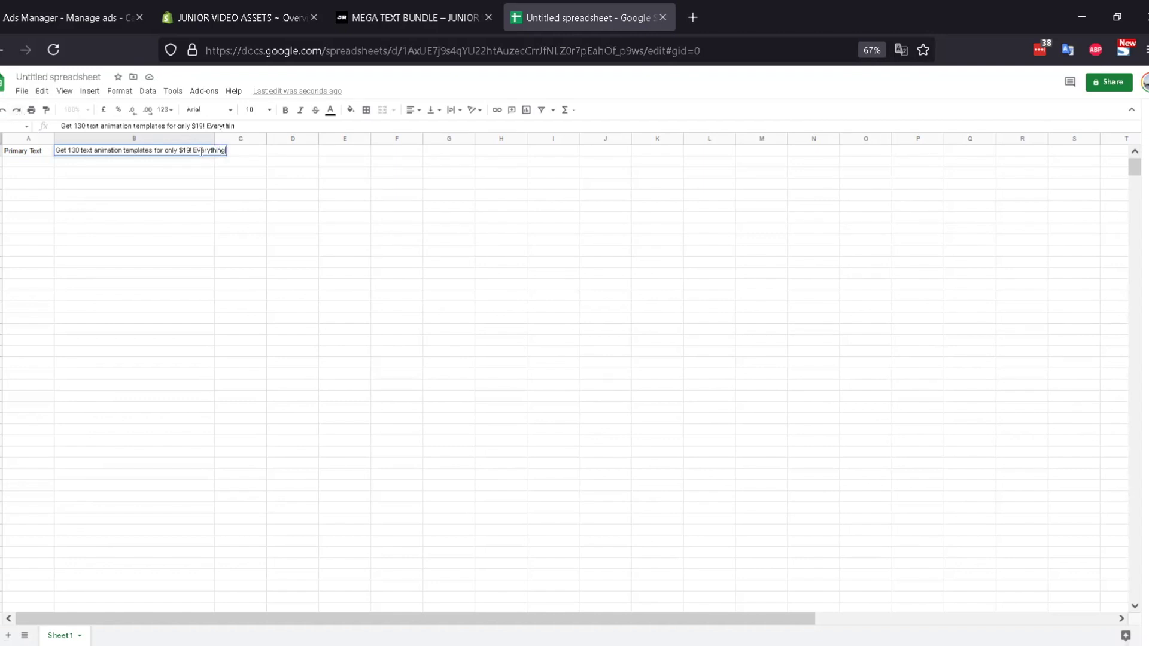
pyautogui.write(' Included:')
pyautogui.write('-')
# Copy the three animated text items from the Mega Text Bundle page's description and return to the spreadsheet
pyautogui.click(415, 7)
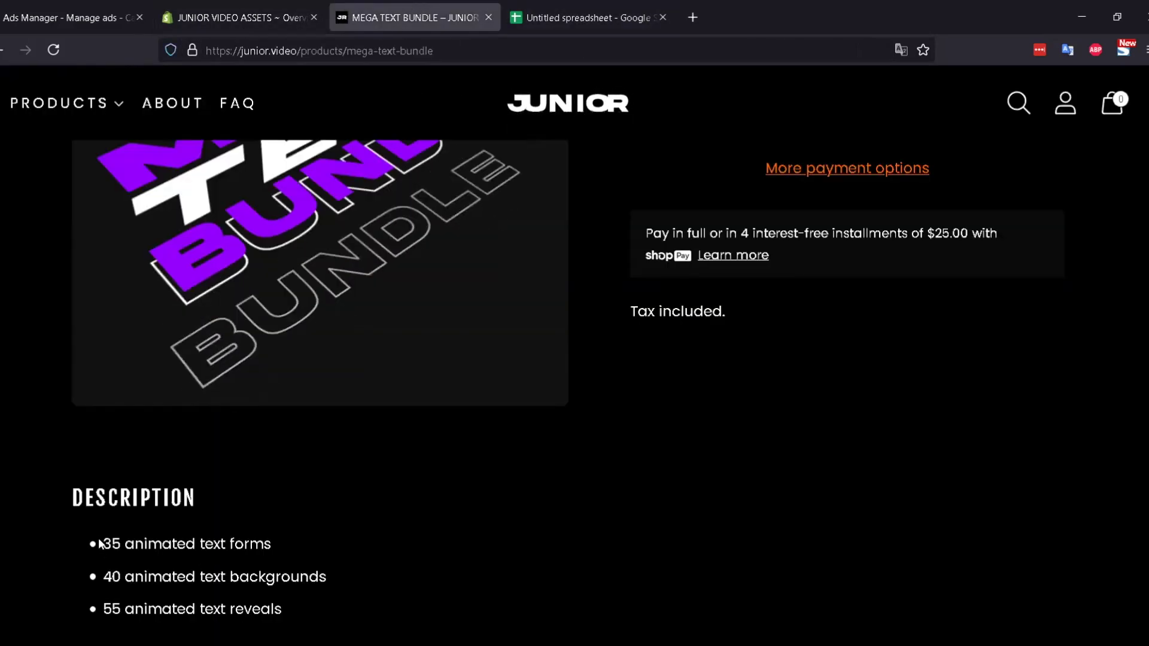
pyautogui.moveTo(282, 606); pyautogui.dragTo(98, 540)
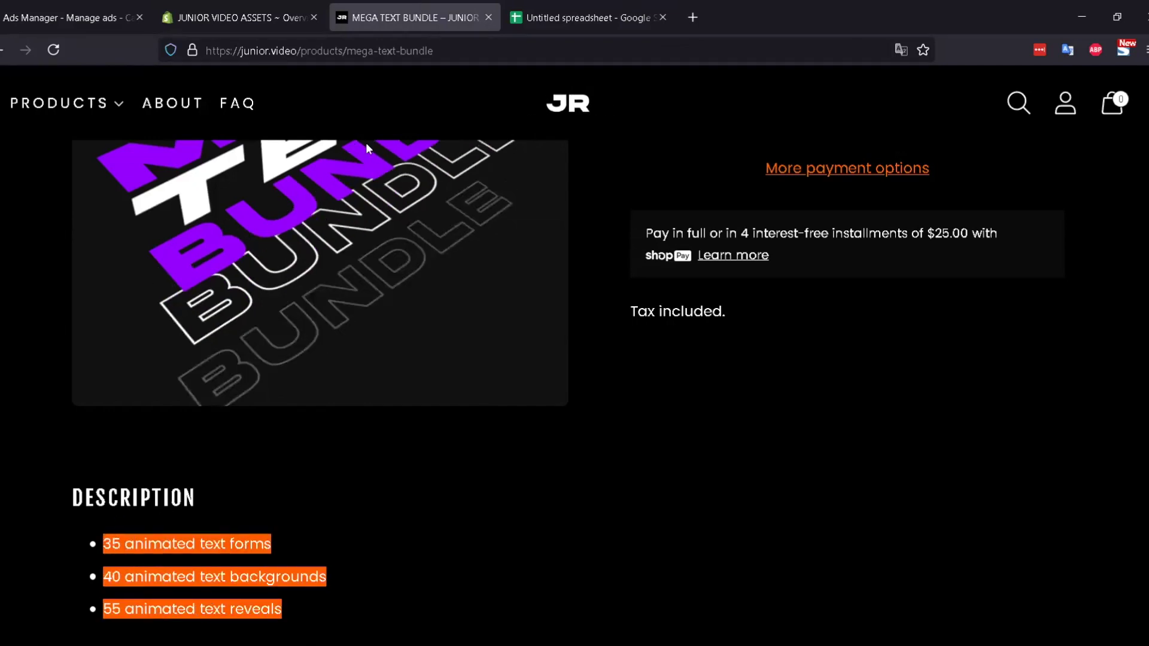
pyautogui.click(542, 17)
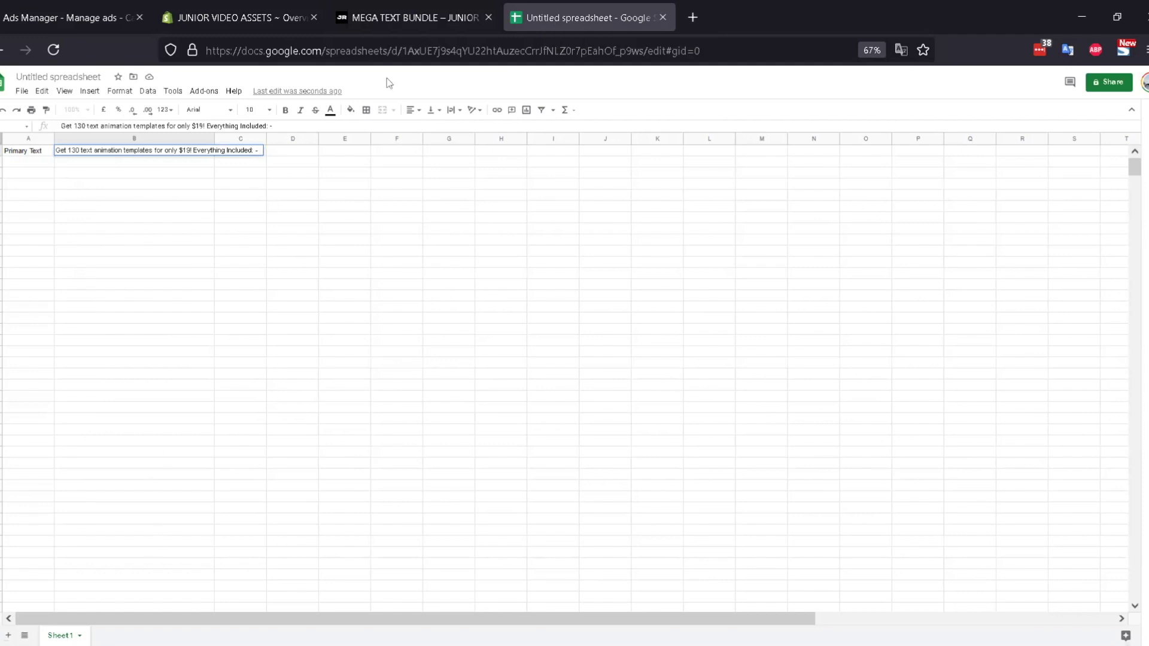
pyautogui.click(422, 20)
pyautogui.rightClick(218, 531)
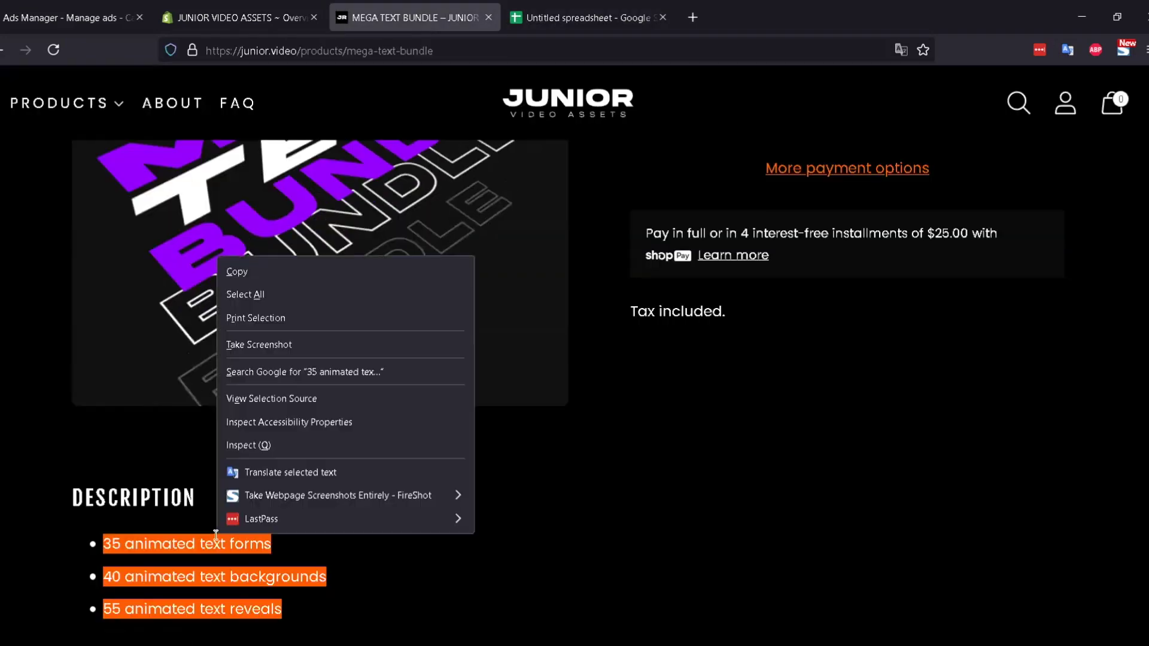
pyautogui.click(279, 269)
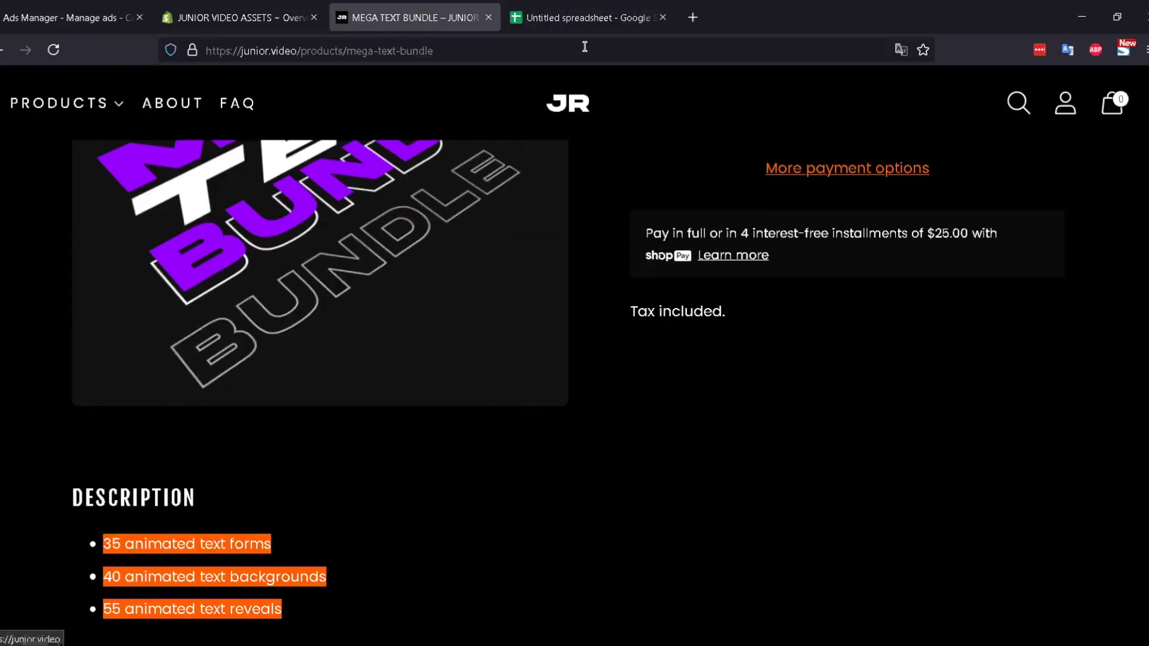
pyautogui.click(527, 18)
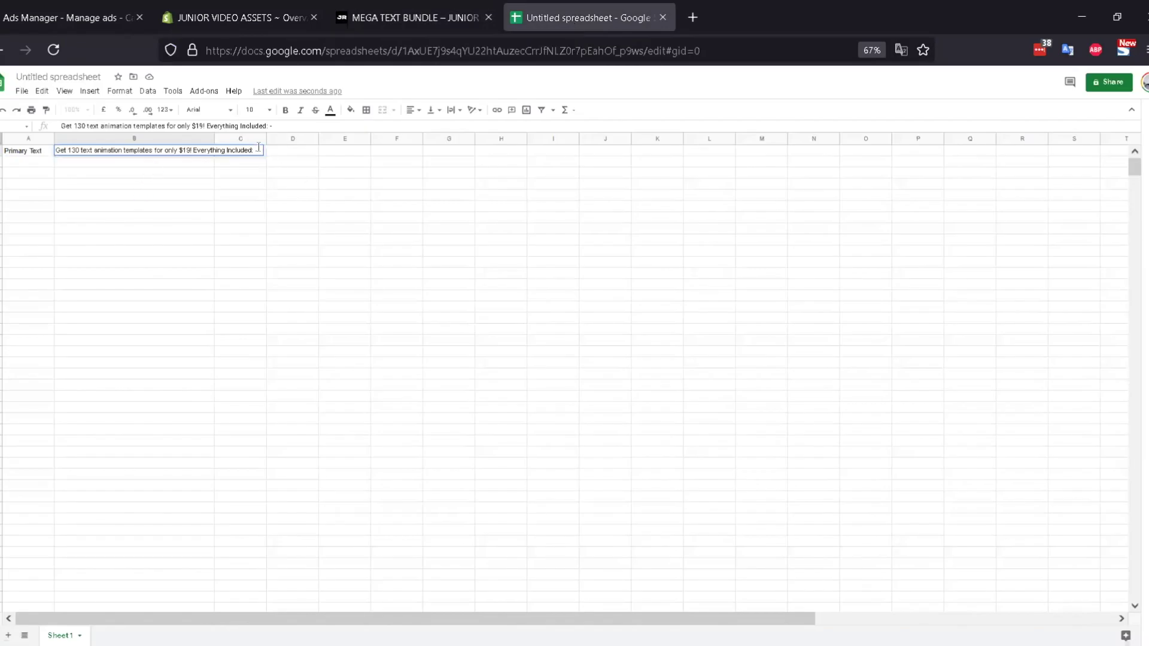
# Replace the trailing dash in B1 with the copied list of text forms, backgrounds and reveals, and commit the cell
pyautogui.press('BackSpace')
pyautogui.rightClick(254, 147)
pyautogui.click(294, 251)
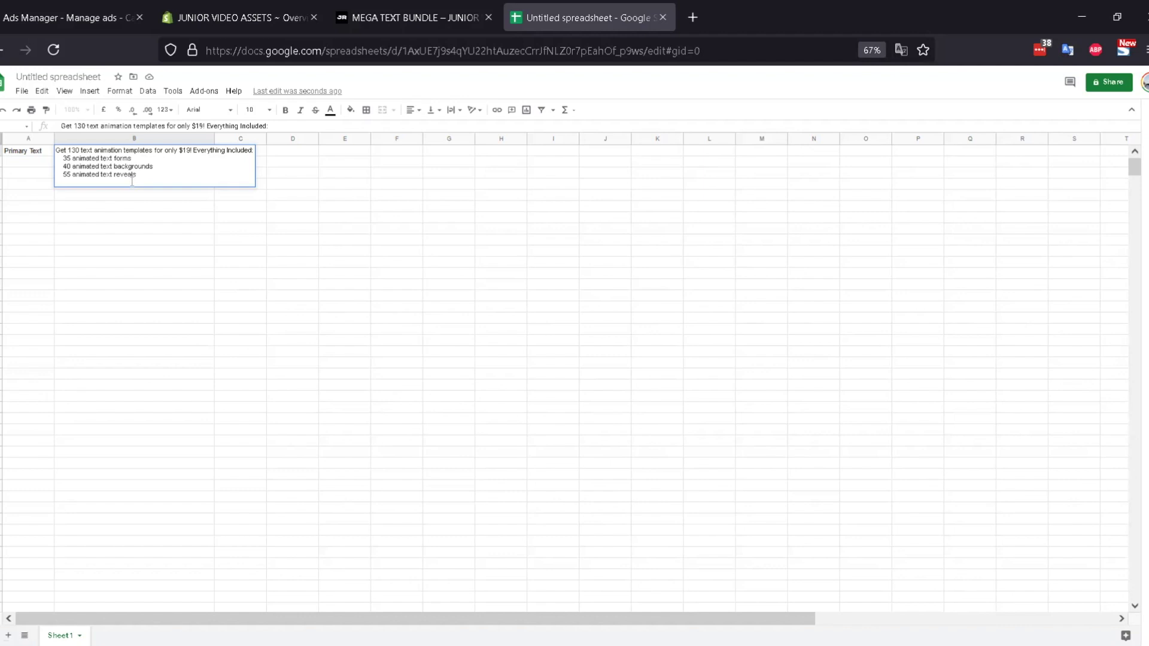
pyautogui.click(209, 186)
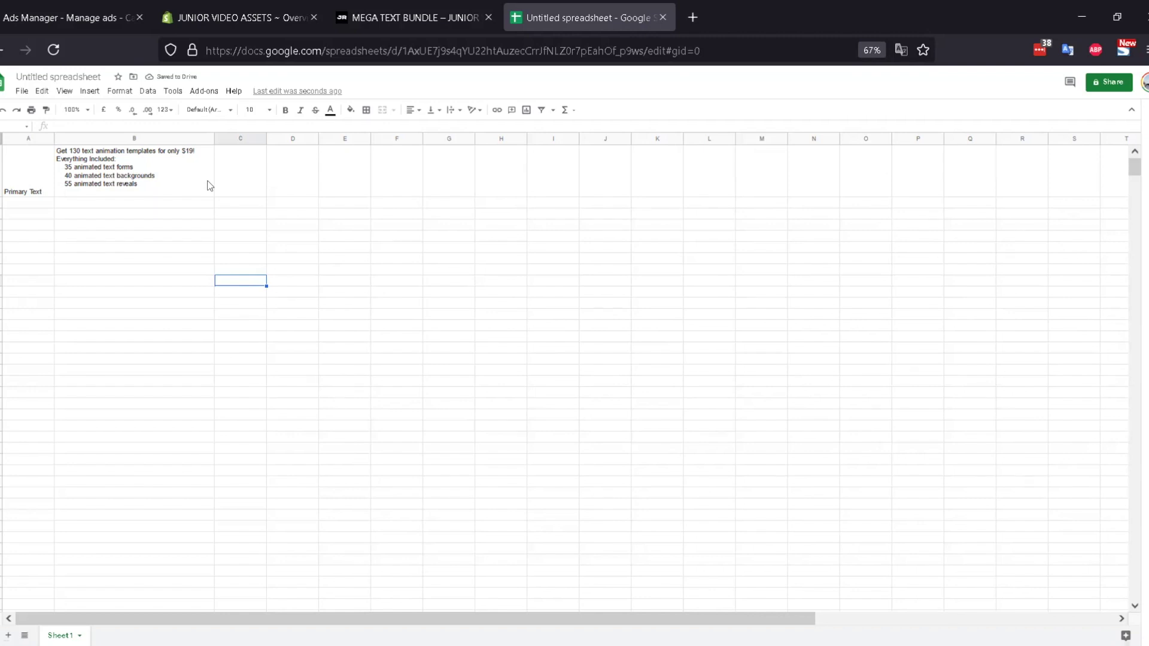
# Start a new line below the list in B1 reading "This Mega Animation Text Pack is for Video Hobb"
pyautogui.click(177, 174)
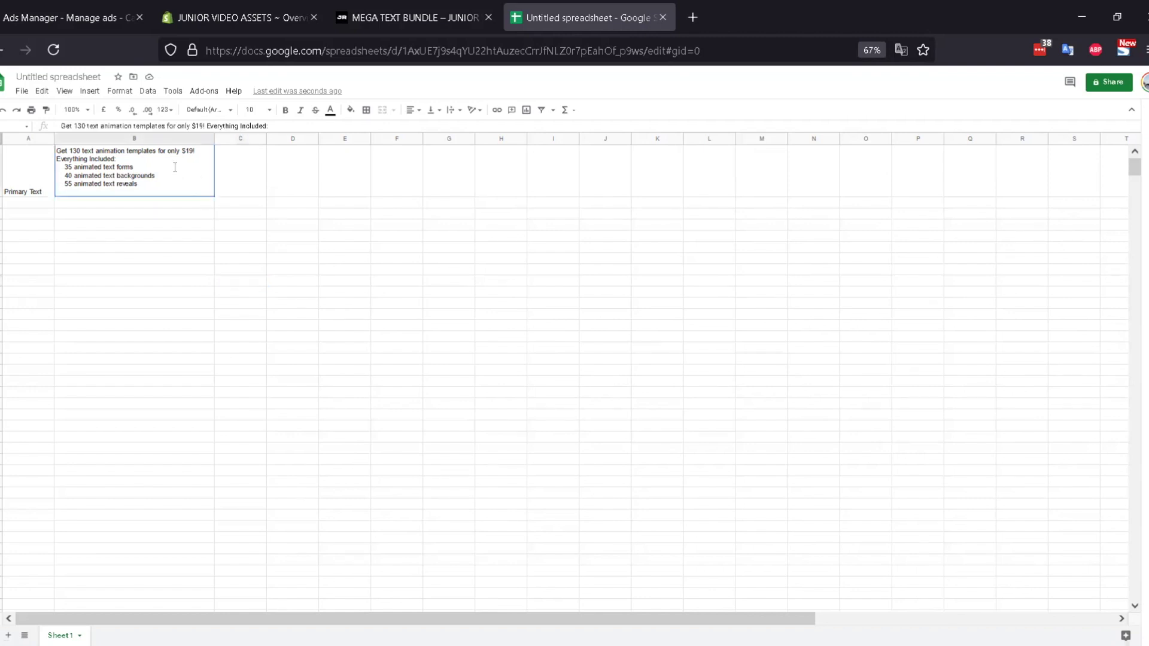
pyautogui.doubleClick(177, 173)
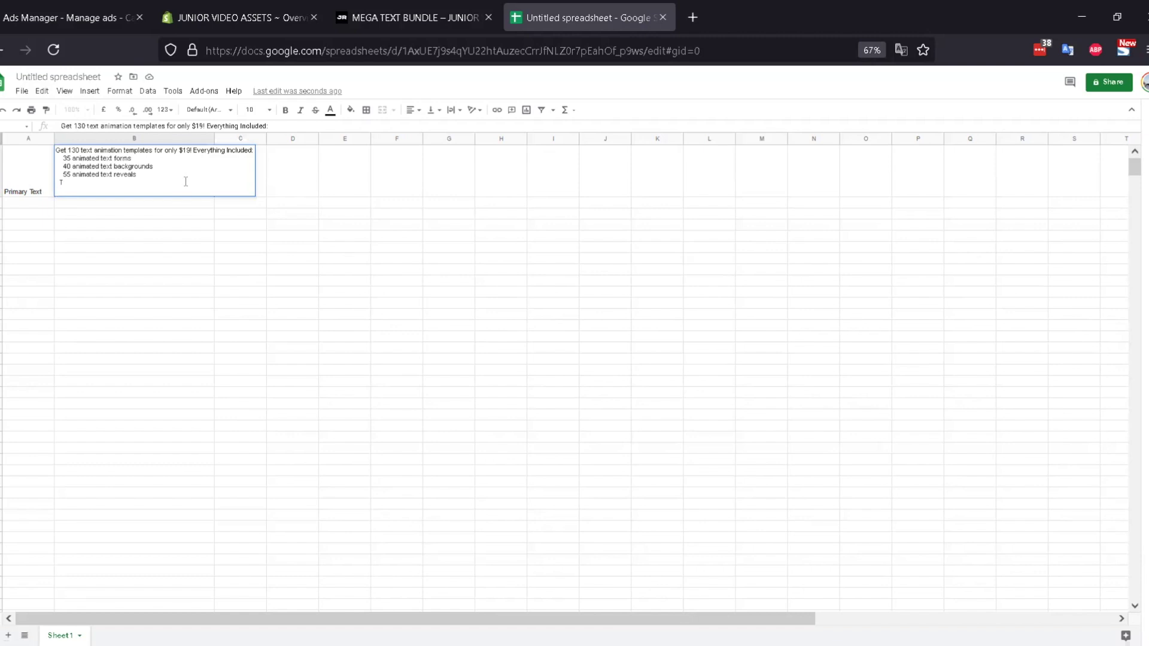
pyautogui.hotkey('alt', 'Return')
pyautogui.write('This Mega ')
pyautogui.write('Text')
pyautogui.press('BackSpace')
pyautogui.press('BackSpace')
pyautogui.press('BackSpace')
pyautogui.press('BackSpace')
pyautogui.write('Animation Text Pack is for')
pyautogui.write('Video Hobb')
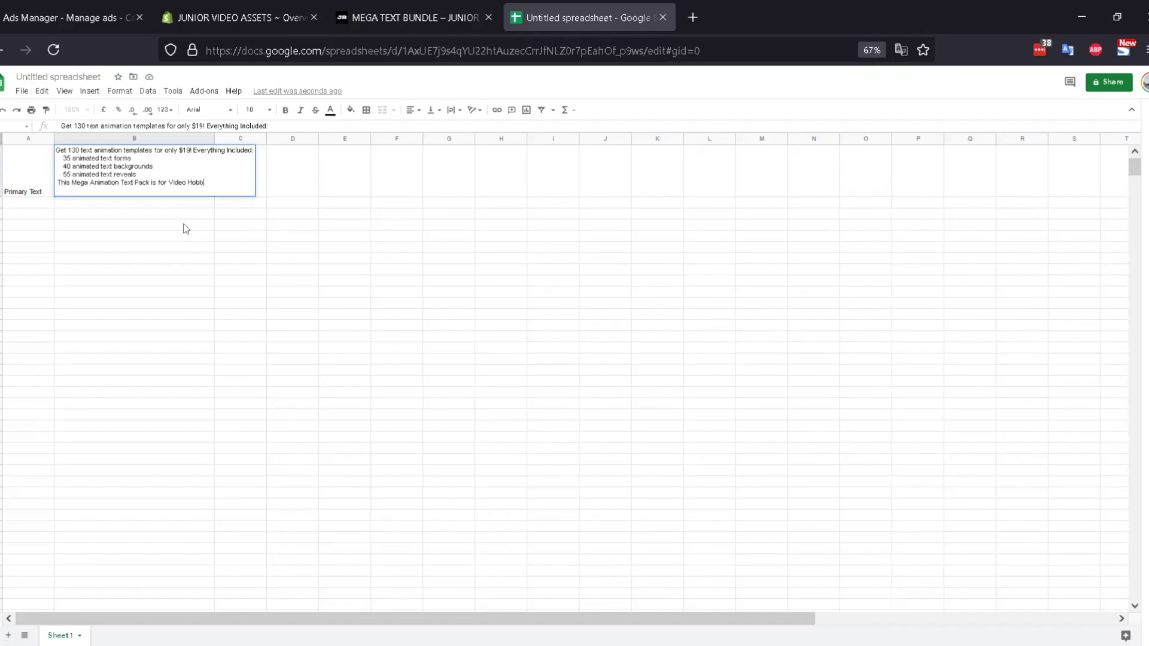
# Continue the audience list in B1 with "Video Hobbist, post production agencies, content creators, motion artists, and"
pyautogui.write('yi')
pyautogui.press('BackSpace')
pyautogui.write('bist, post production age')
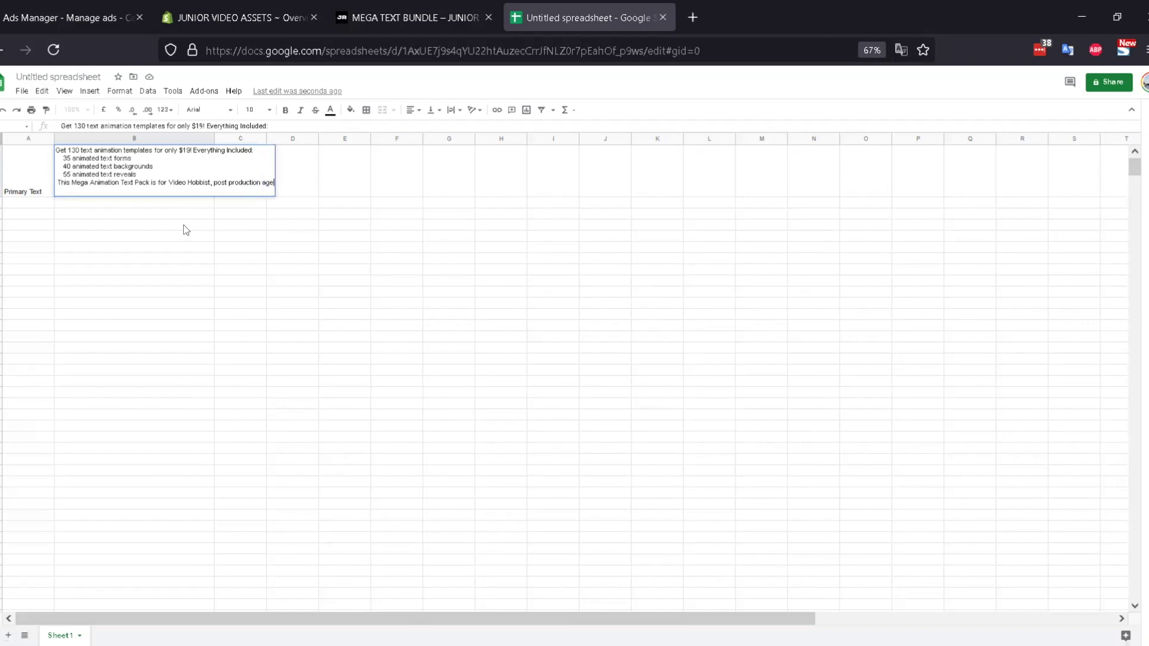
pyautogui.write('ncies, content c')
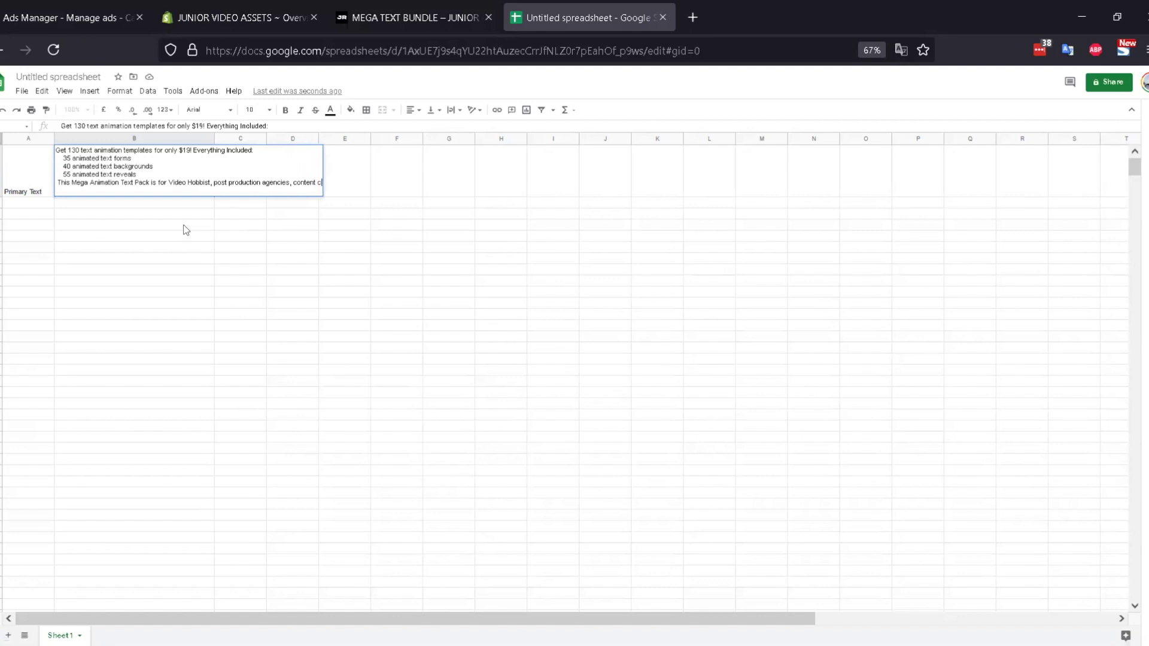
pyautogui.write('reators, motion')
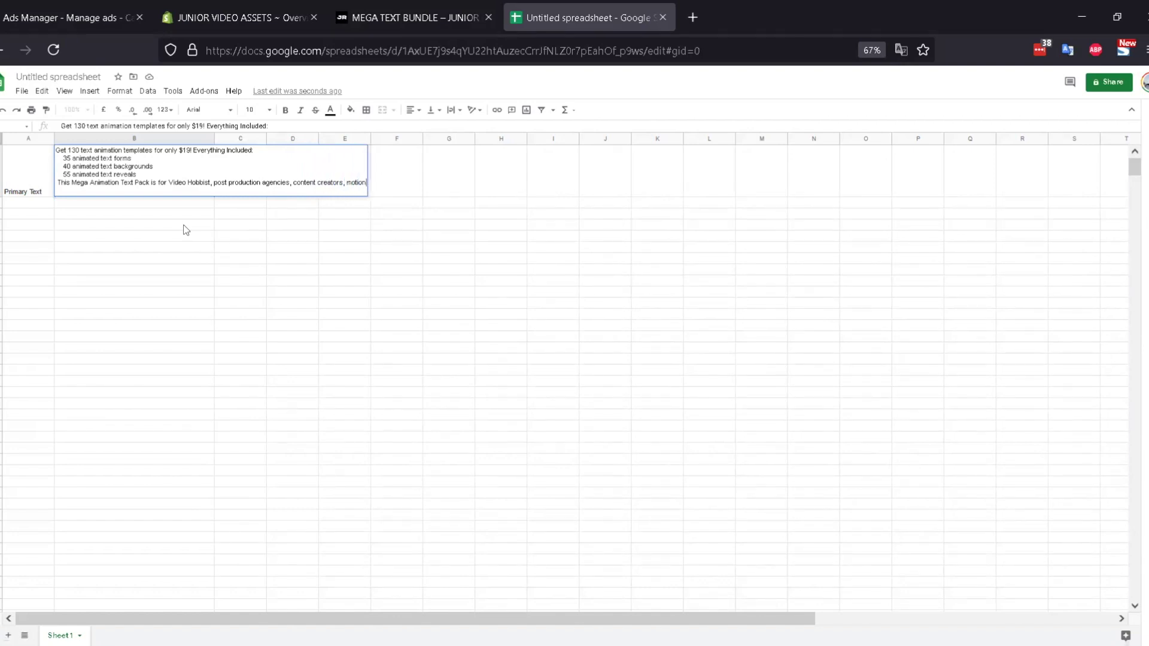
pyautogui.write(' artists, and')
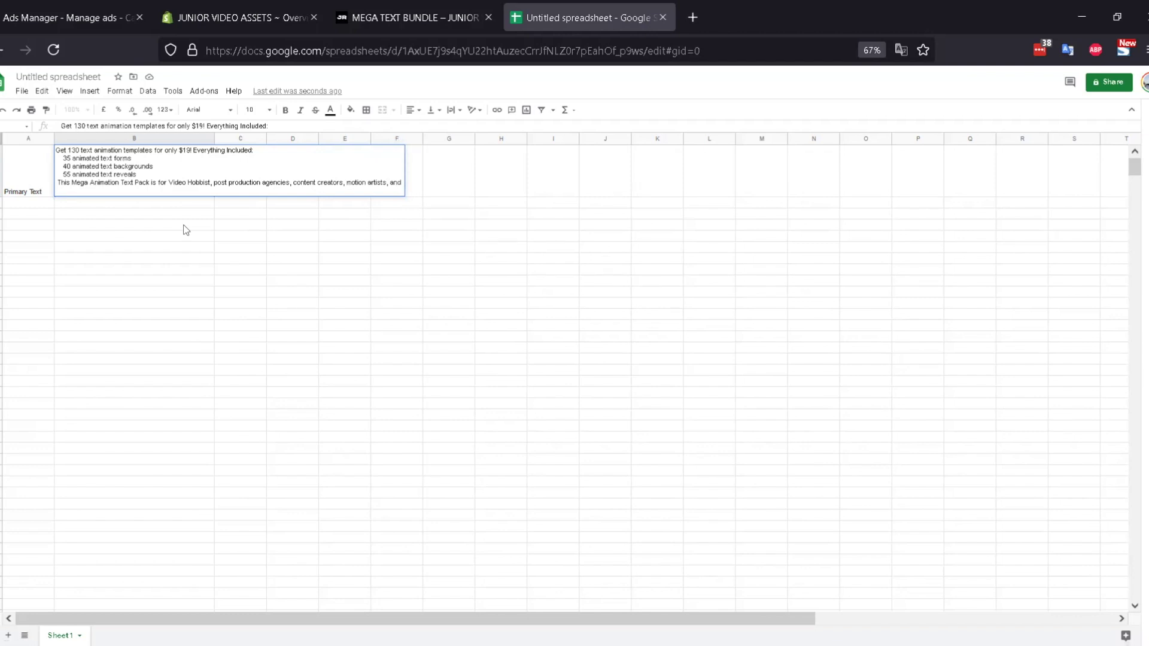
# Rework the end of the audience list in B1 to read "content creators, and motion artists"
pyautogui.press('BackSpace')
pyautogui.press('BackSpace')
pyautogui.press('BackSpace')
pyautogui.press('BackSpace')
pyautogui.press('BackSpace')
pyautogui.press('BackSpace')
pyautogui.write('.')
pyautogui.write('and')
pyautogui.press('Right')
pyautogui.press('Right')
pyautogui.press('Right')
pyautogui.press('Right')
pyautogui.press('Right')
pyautogui.press('Right')
pyautogui.press('Right')
pyautogui.press('Right')
pyautogui.press('Right')
pyautogui.press('Right')
pyautogui.press('Right')
pyautogui.press('Right')
pyautogui.press('Right')
pyautogui.press('BackSpace')
# Finish the audience sentence in B1 with "who love adobe after effects."
pyautogui.write('who love adobe a')
pyautogui.press('BackSpace')
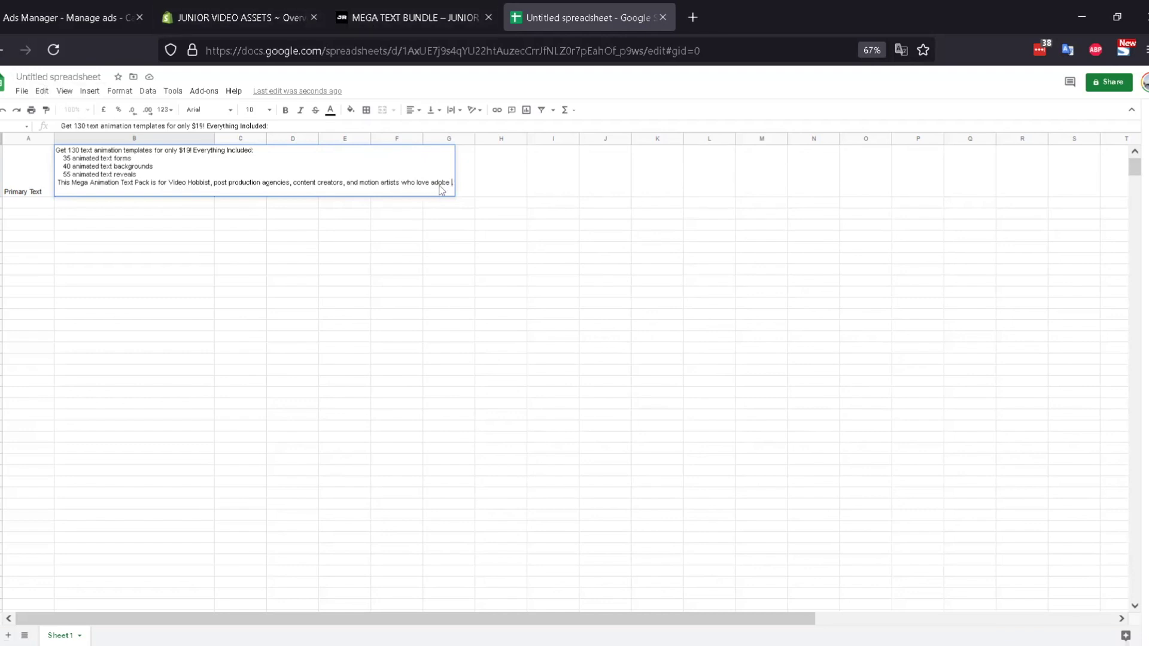
pyautogui.write('after effects.')
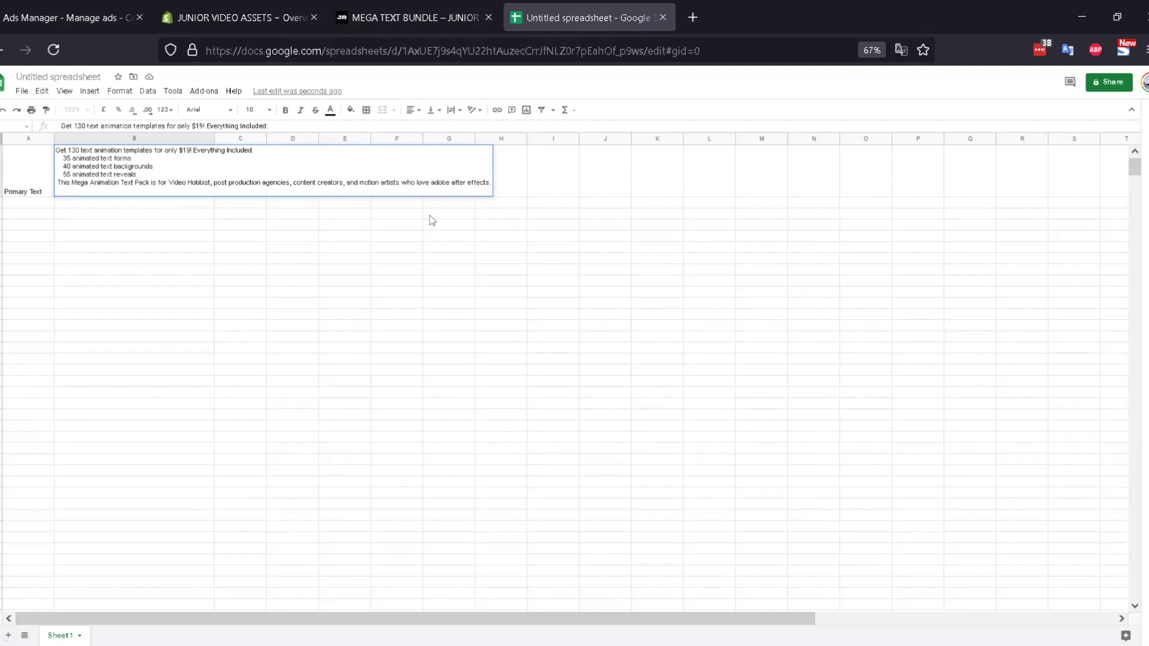
# Capitalize "Adobe" and insert "to use" after "love" in the audience sentence in B1
pyautogui.press('BackSpace')
pyautogui.write('A')
pyautogui.click(488, 183)
pyautogui.write('.')
pyautogui.click(429, 182)
pyautogui.write('to use')
pyautogui.doubleClick(424, 181)
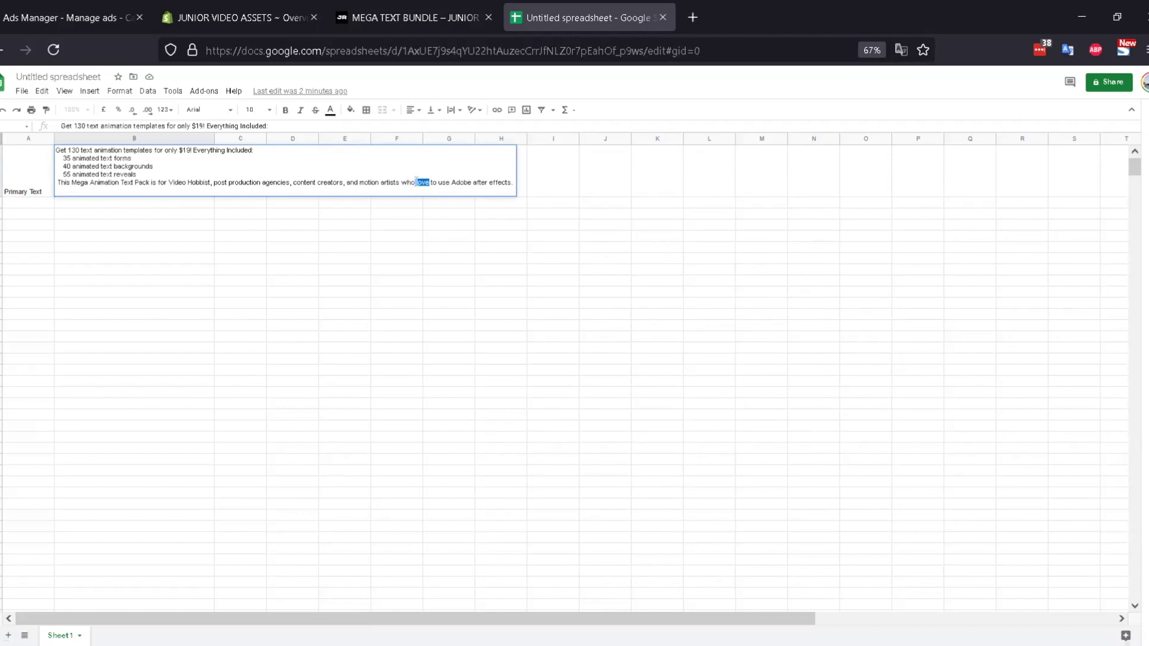
pyautogui.click(430, 182)
pyautogui.doubleClick(429, 182)
# Add the call to action "Check them out here:" at the end of the ad copy in B1
pyautogui.click(508, 182)
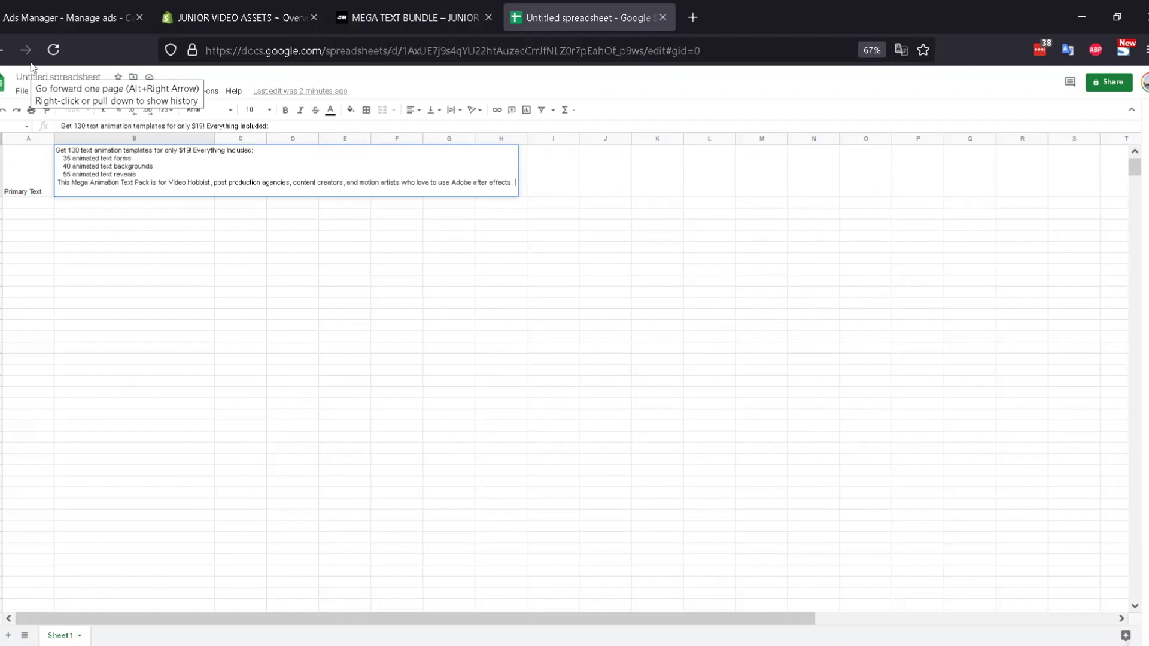
pyautogui.write('Check')
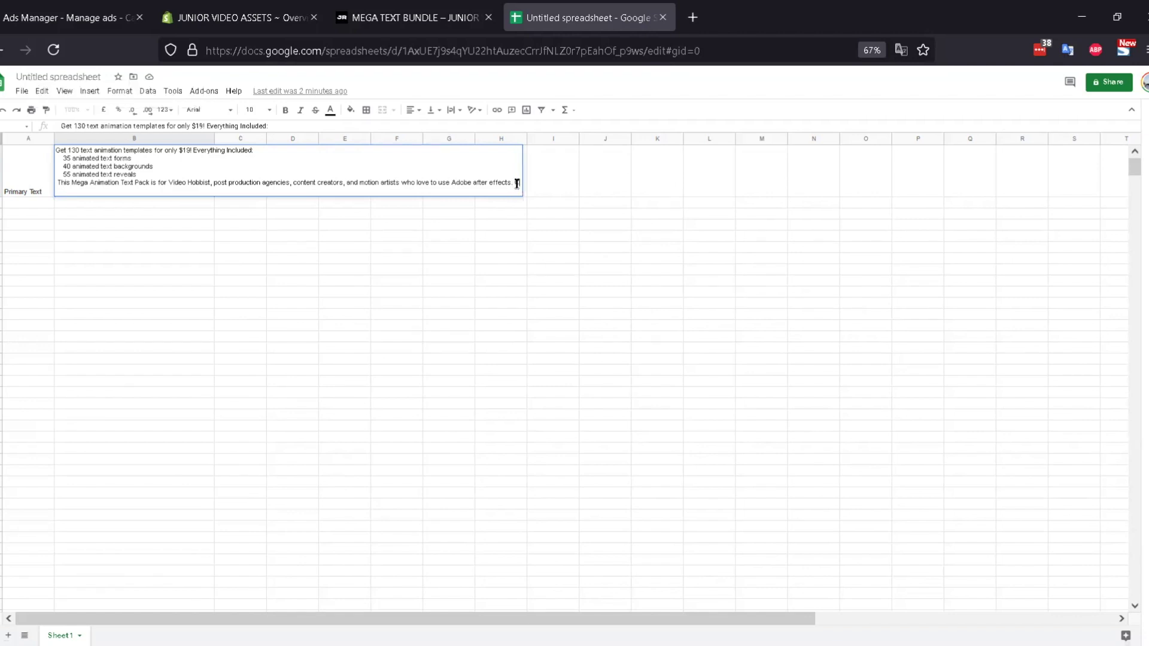
pyautogui.write(' them')
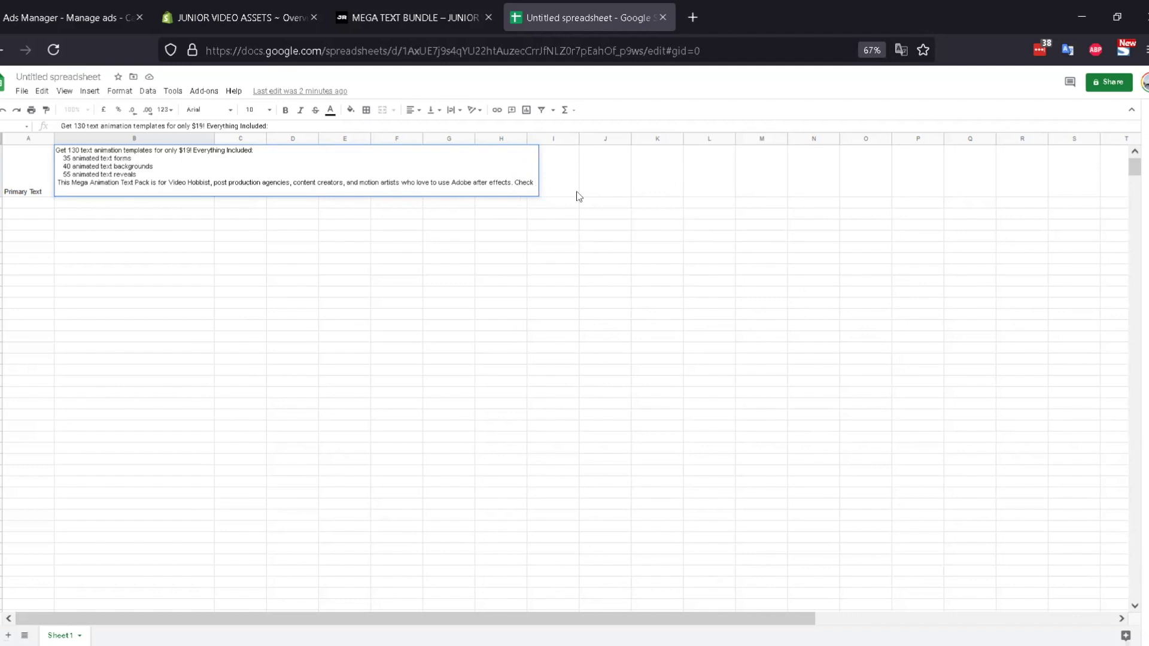
pyautogui.write(' out here:')
# Copy the web address of the Mega Text Bundle product page
pyautogui.click(401, 16)
pyautogui.click(355, 42)
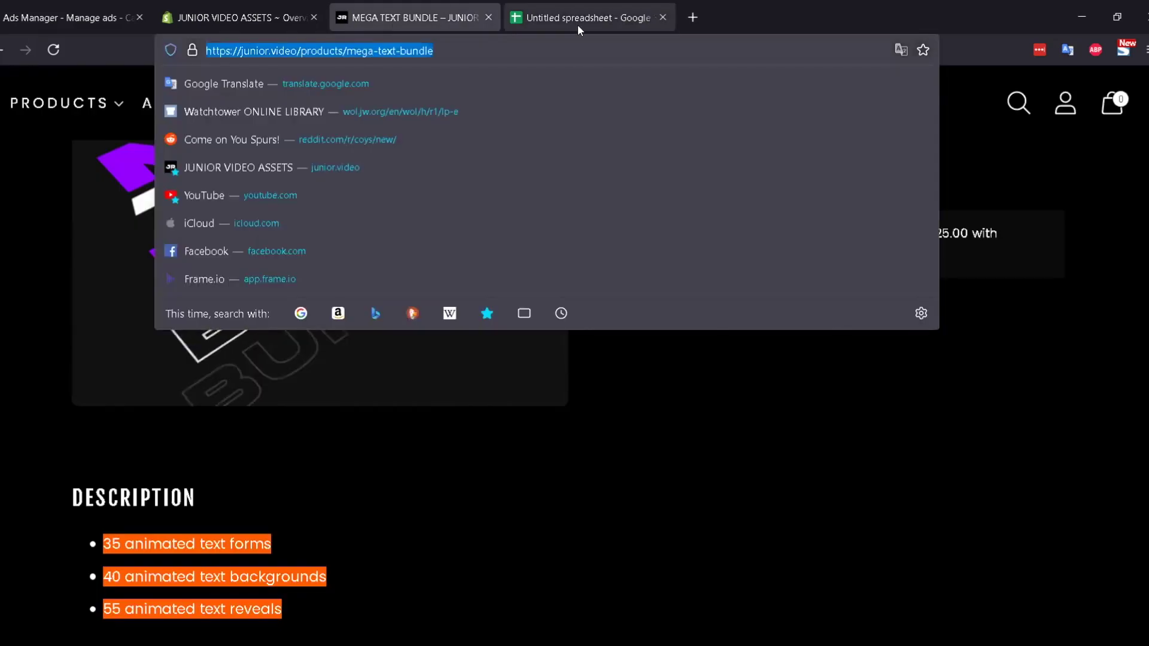
pyautogui.click(577, 24)
pyautogui.click(431, 17)
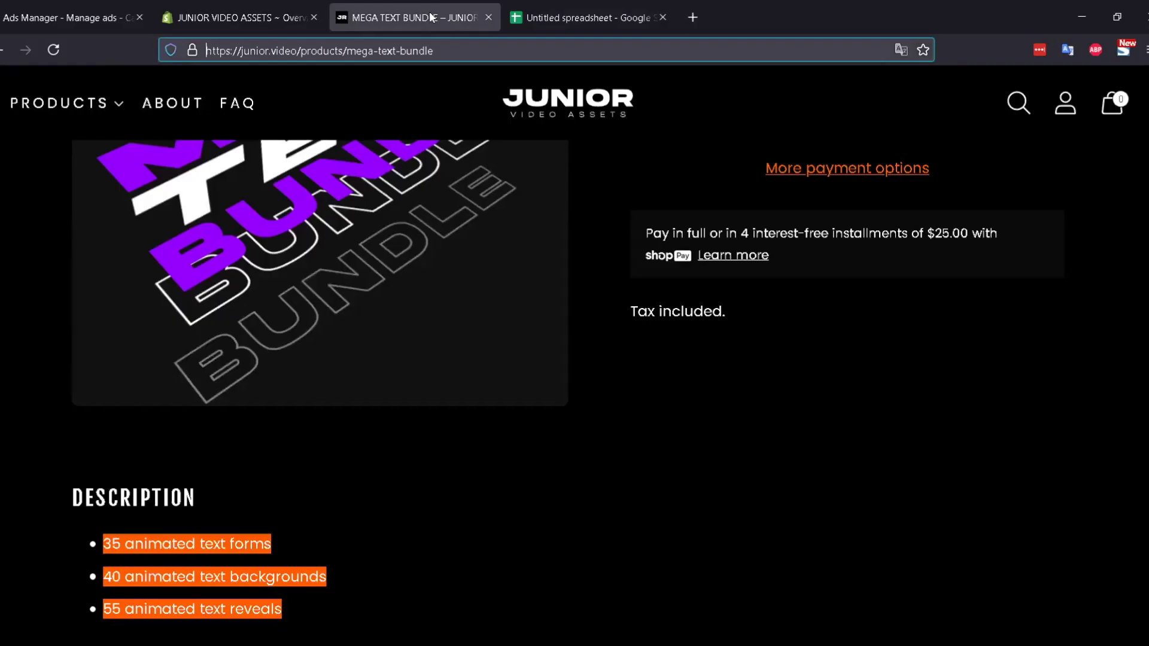
pyautogui.doubleClick(368, 40)
pyautogui.moveTo(435, 42); pyautogui.dragTo(183, 50)
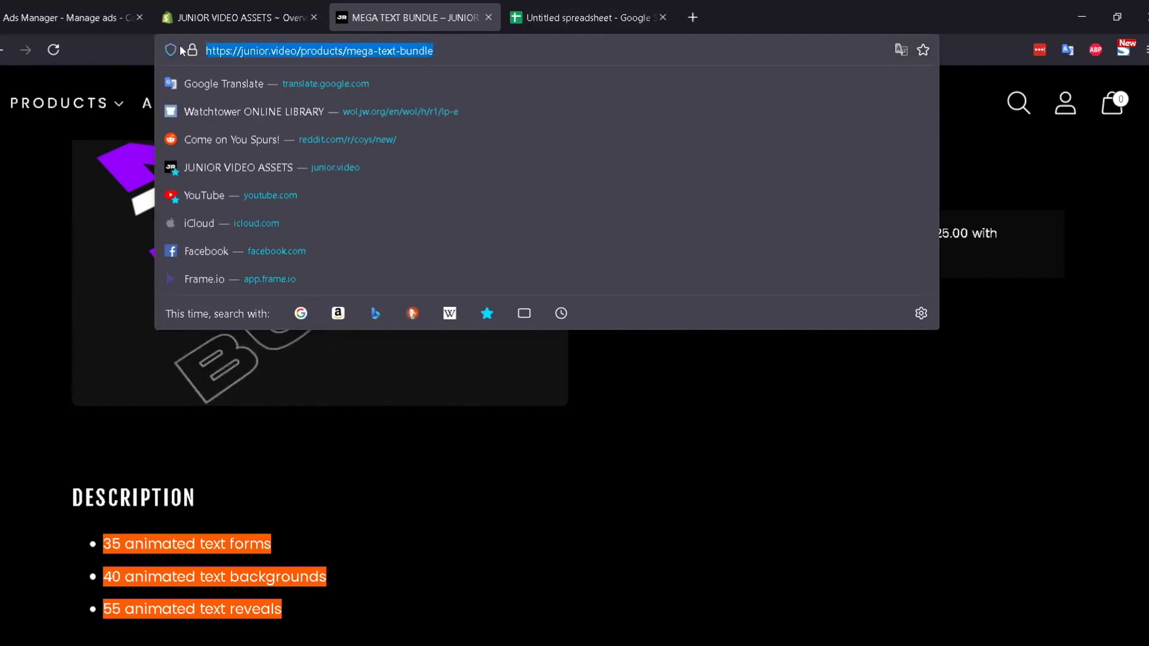
pyautogui.rightClick(290, 49)
pyautogui.click(310, 135)
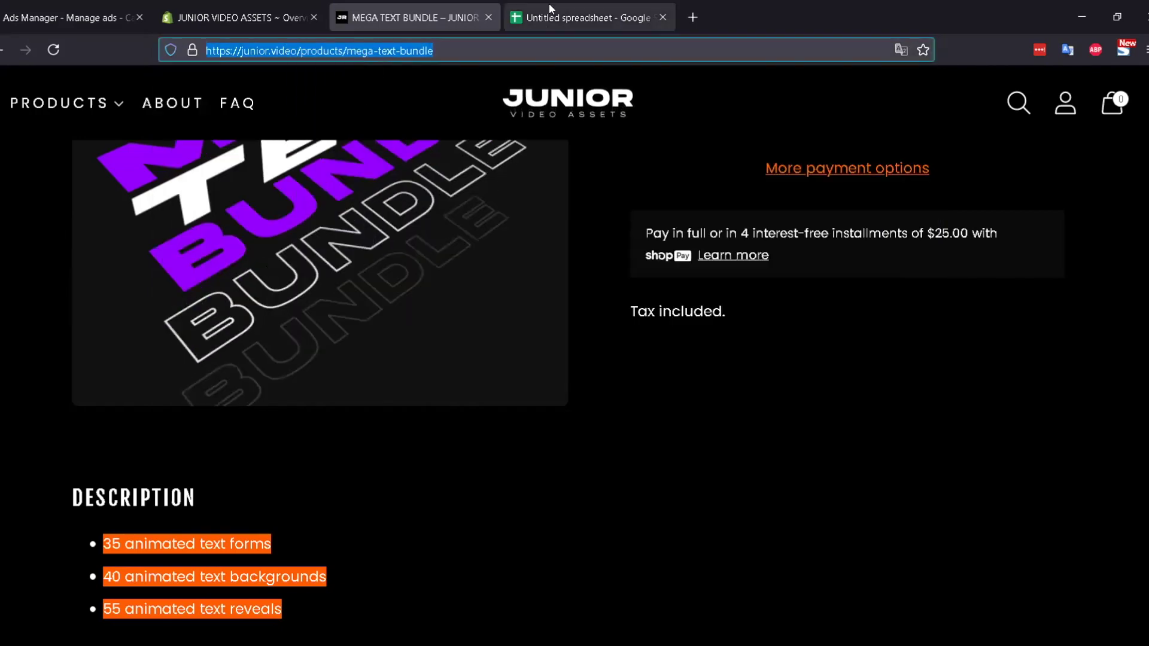
pyautogui.click(550, 8)
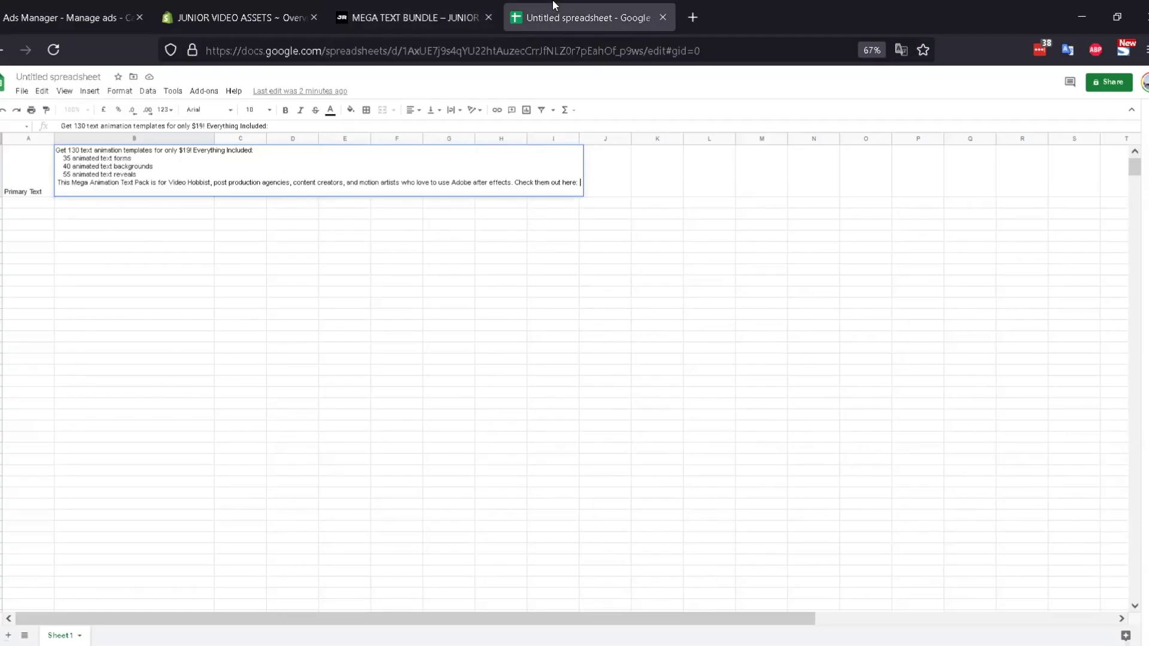
pyautogui.rightClick(575, 180)
pyautogui.click(545, 190)
pyautogui.rightClick(578, 186)
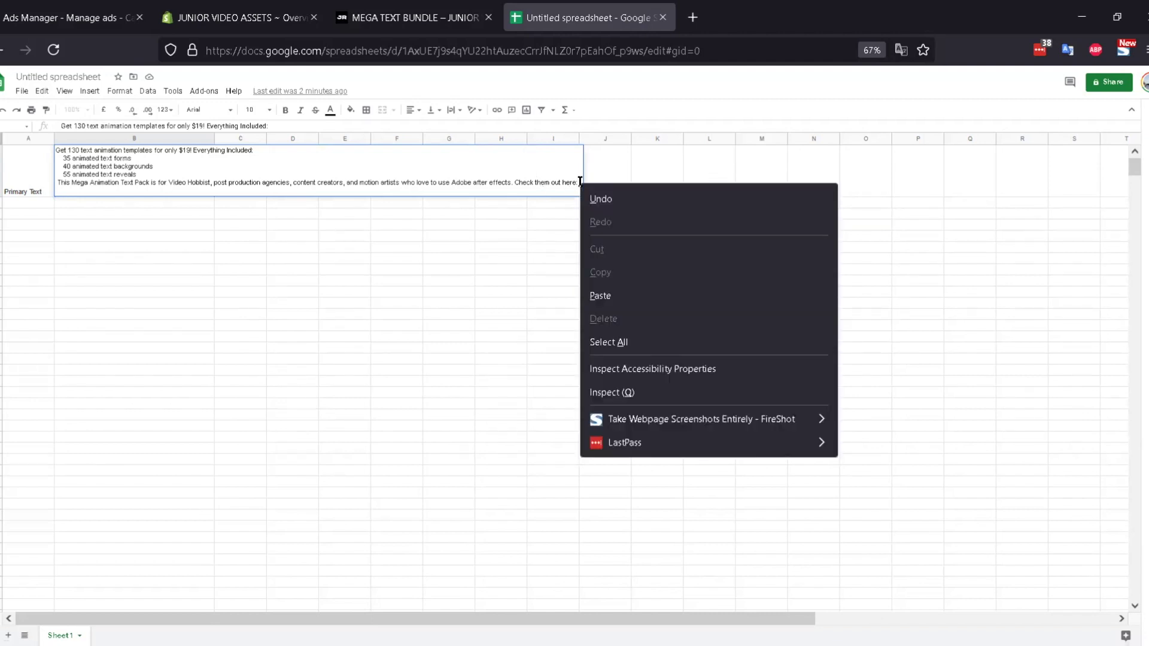
pyautogui.click(639, 299)
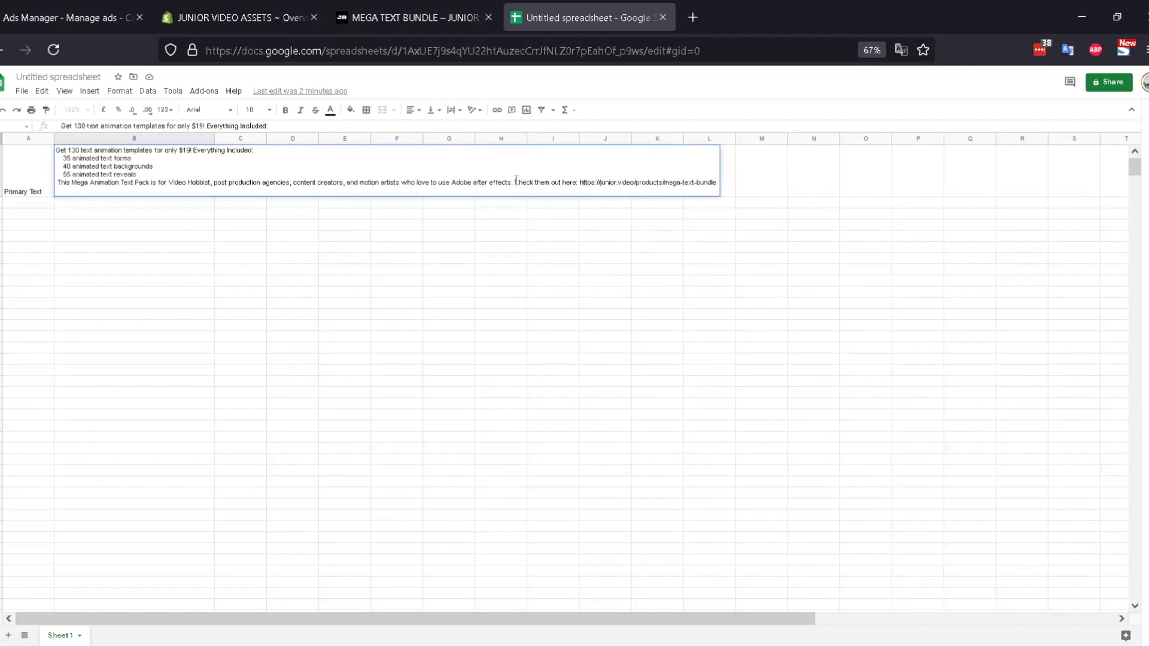
# Finish editing cell B1 so the completed ad copy with the product link is entered
pyautogui.click(423, 17)
pyautogui.click(590, 18)
pyautogui.click(350, 258)
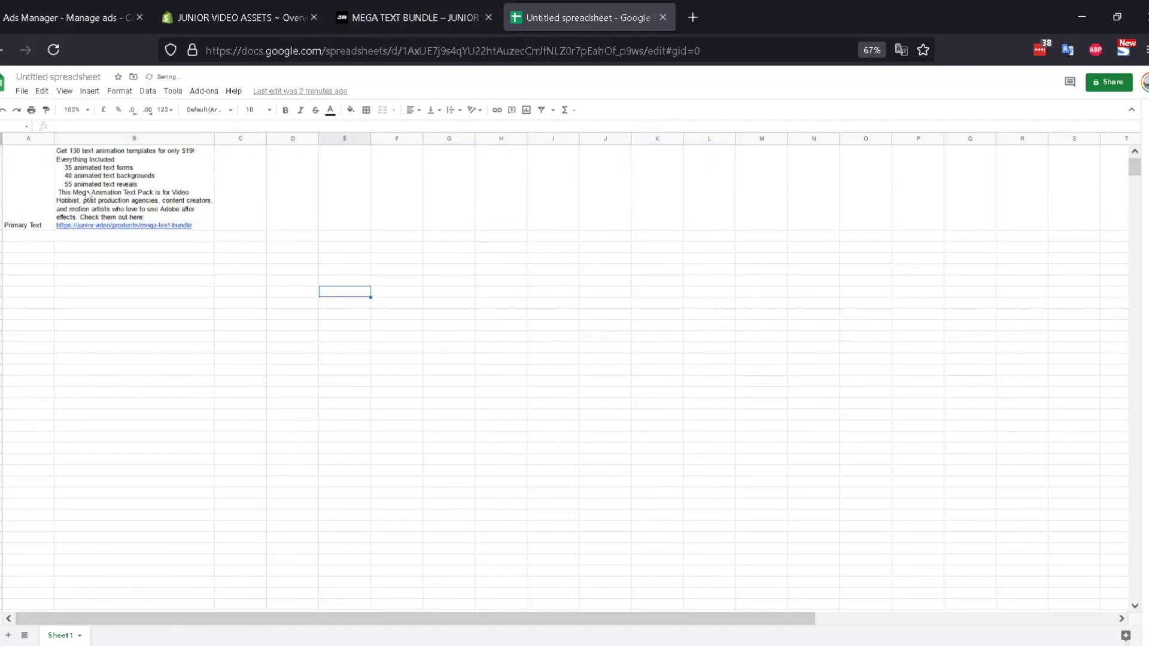
pyautogui.click(91, 241)
pyautogui.moveTo(91, 197)
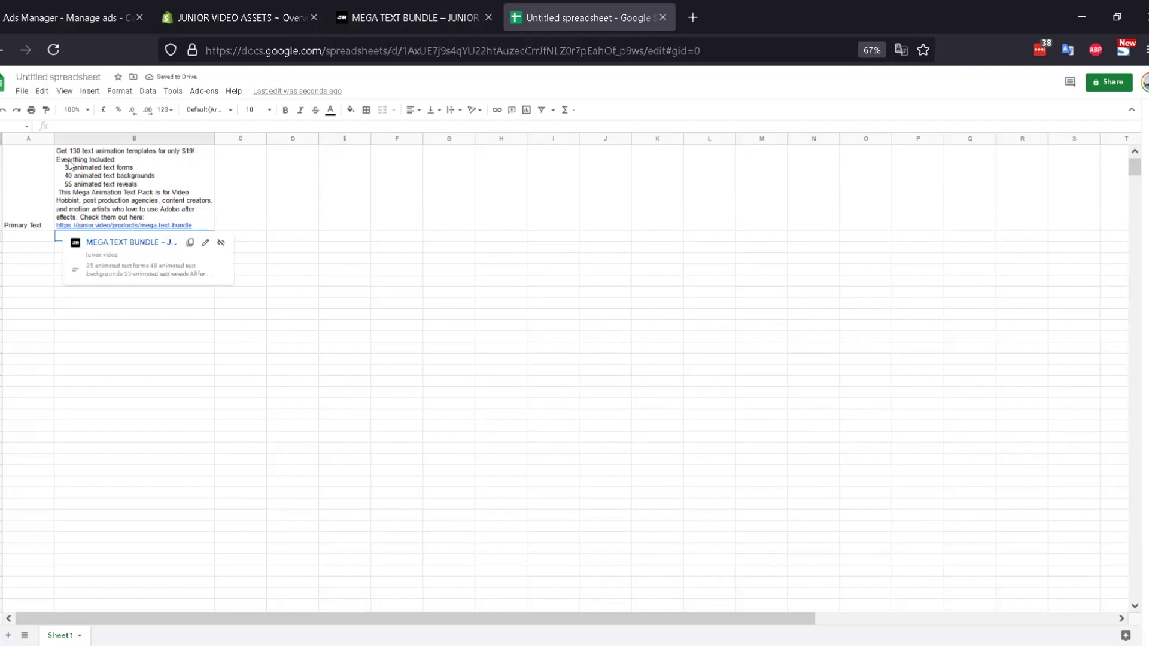
# Add the label "Headline" in cell A2, below "Primary Text"
pyautogui.click(33, 240)
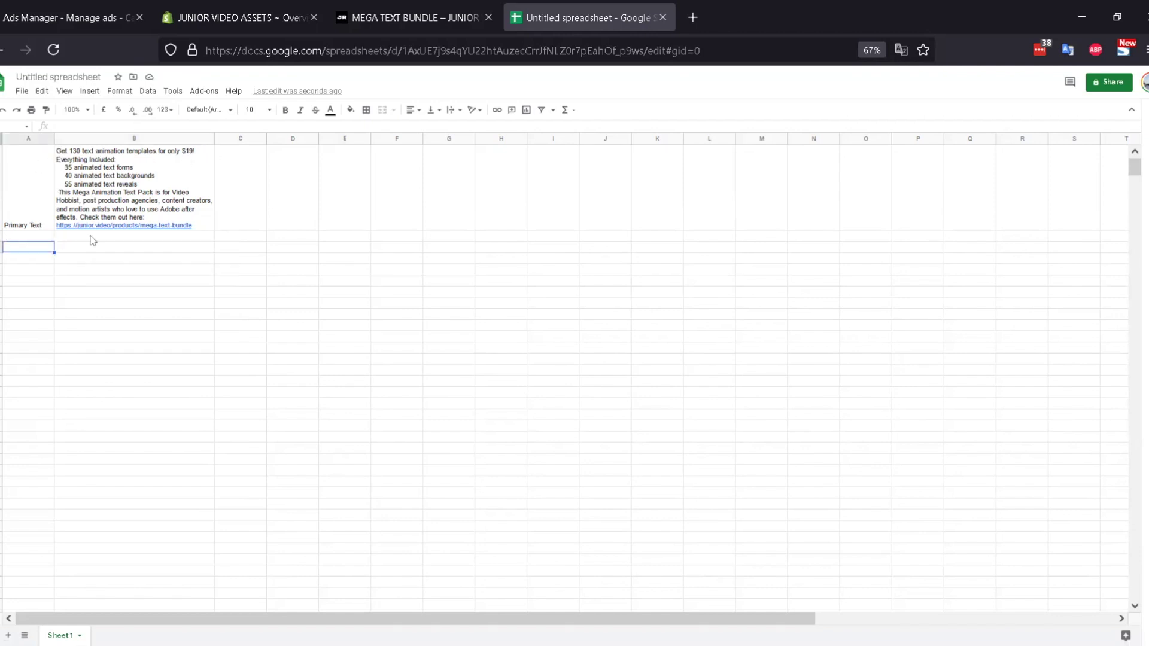
pyautogui.click(19, 237)
pyautogui.write('Headlien')
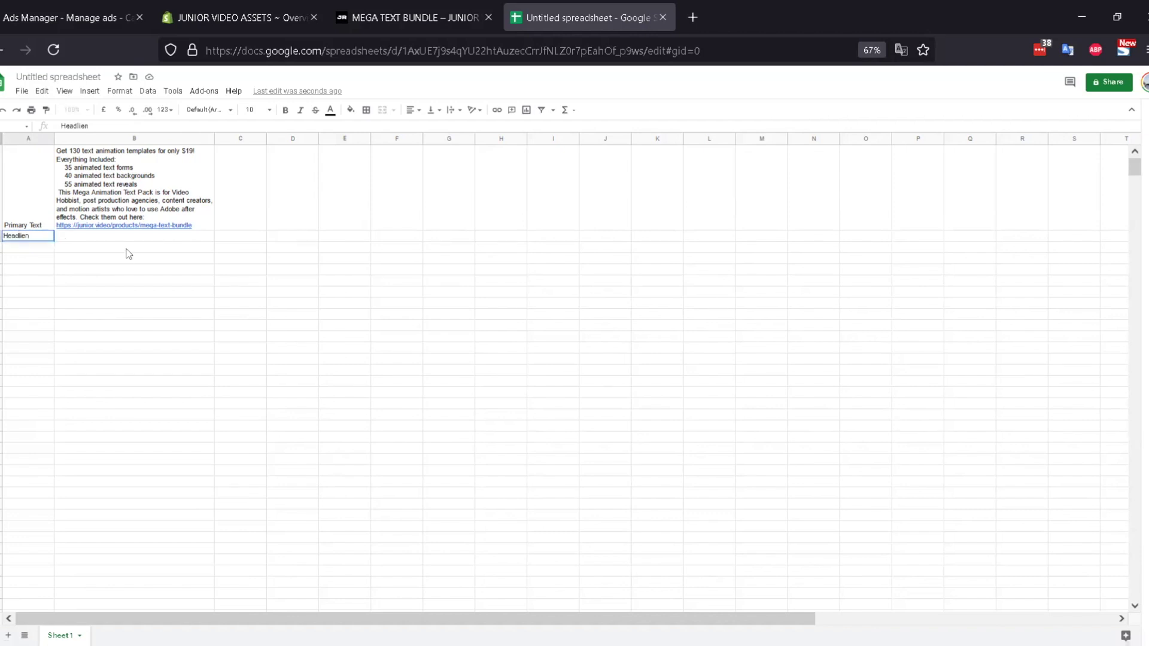
pyautogui.press('BackSpace')
pyautogui.press('BackSpace')
pyautogui.write('ne')
# Enter the title-case headline "Get 130 Text Animation Templates for Only $19!" in cell B2
pyautogui.click(130, 239)
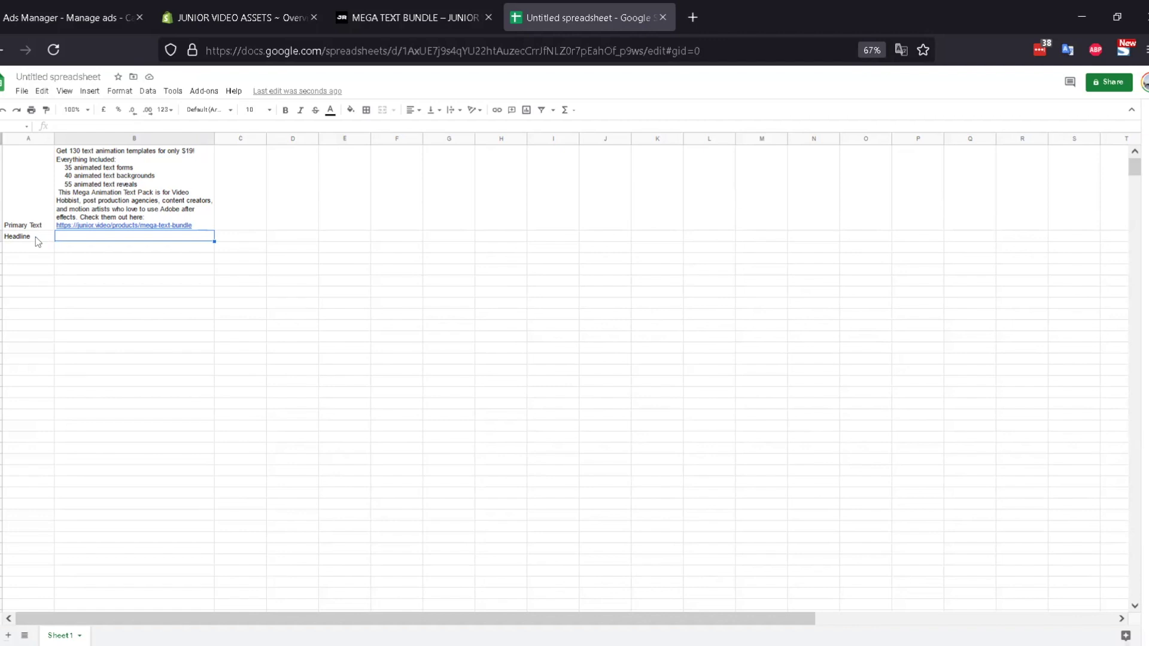
pyautogui.doubleClick(142, 238)
pyautogui.hotkey('ctrl', 'v')
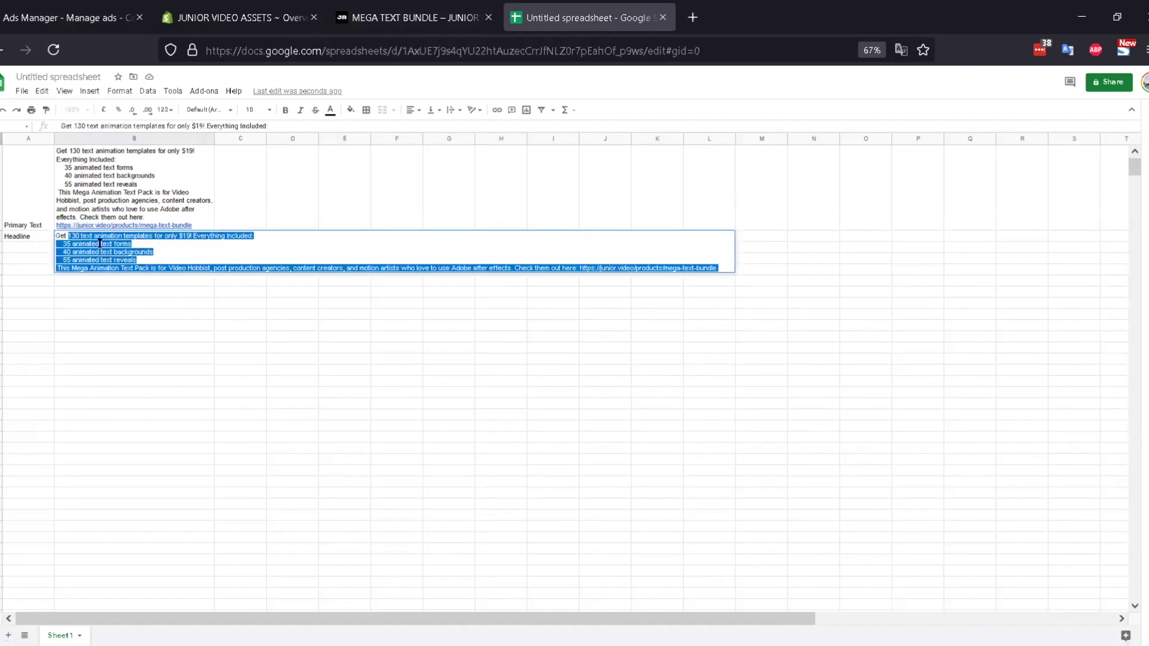
pyautogui.hotkey('shift', 'Right')
pyautogui.hotkey('shift', 'Right')
pyautogui.press('Delete')
pyautogui.write('T')
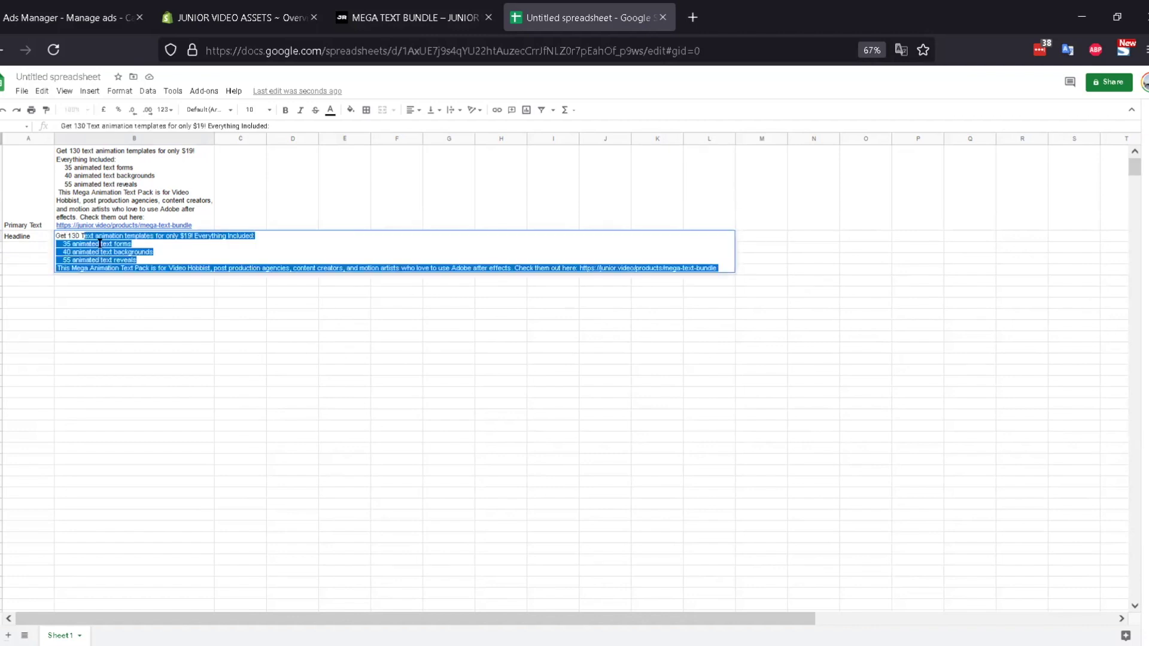
pyautogui.hotkey('shift', 'Right')
pyautogui.hotkey('shift', 'Right')
pyautogui.hotkey('shift', 'Right')
pyautogui.press('Delete')
pyautogui.write('A')
pyautogui.hotkey('shift', 'Right')
pyautogui.hotkey('shift', 'Right')
pyautogui.hotkey('shift', 'Right')
pyautogui.hotkey('shift', 'Right')
pyautogui.hotkey('shift', 'Right')
pyautogui.hotkey('shift', 'Right')
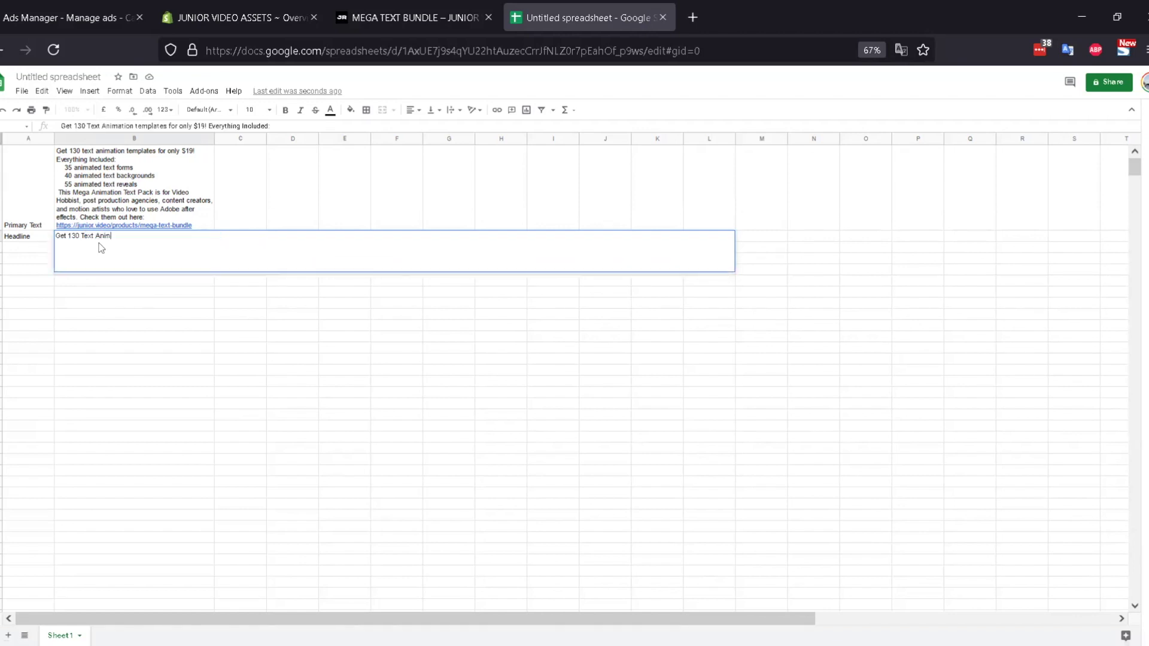
pyautogui.write('on Templa')
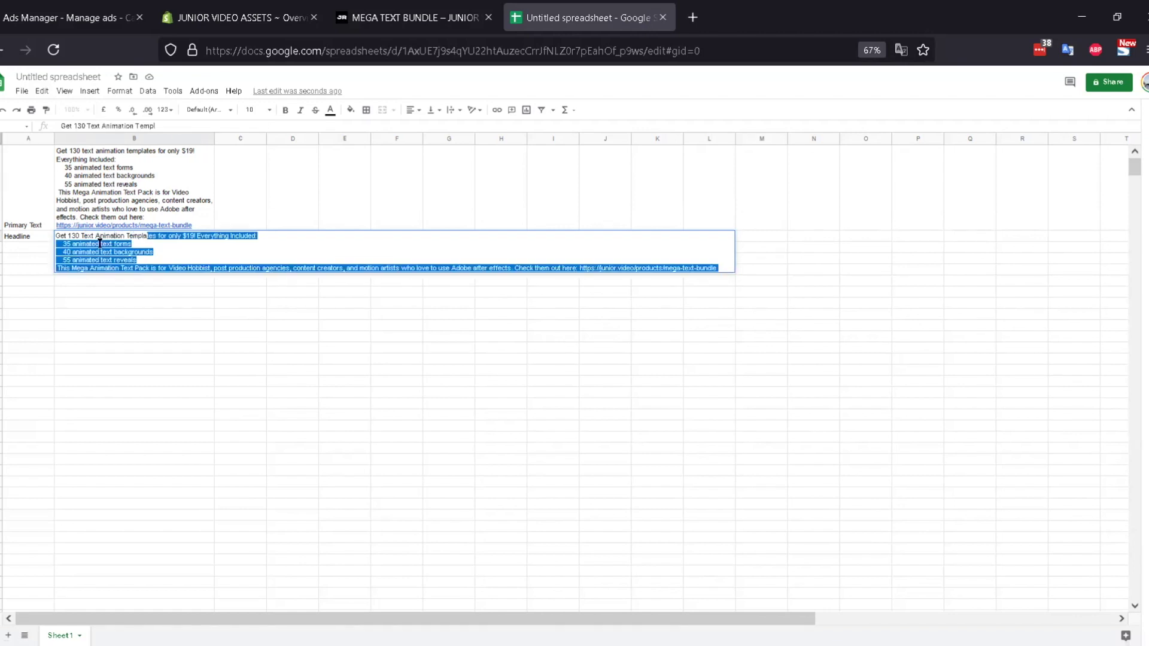
pyautogui.write('te s for Only')
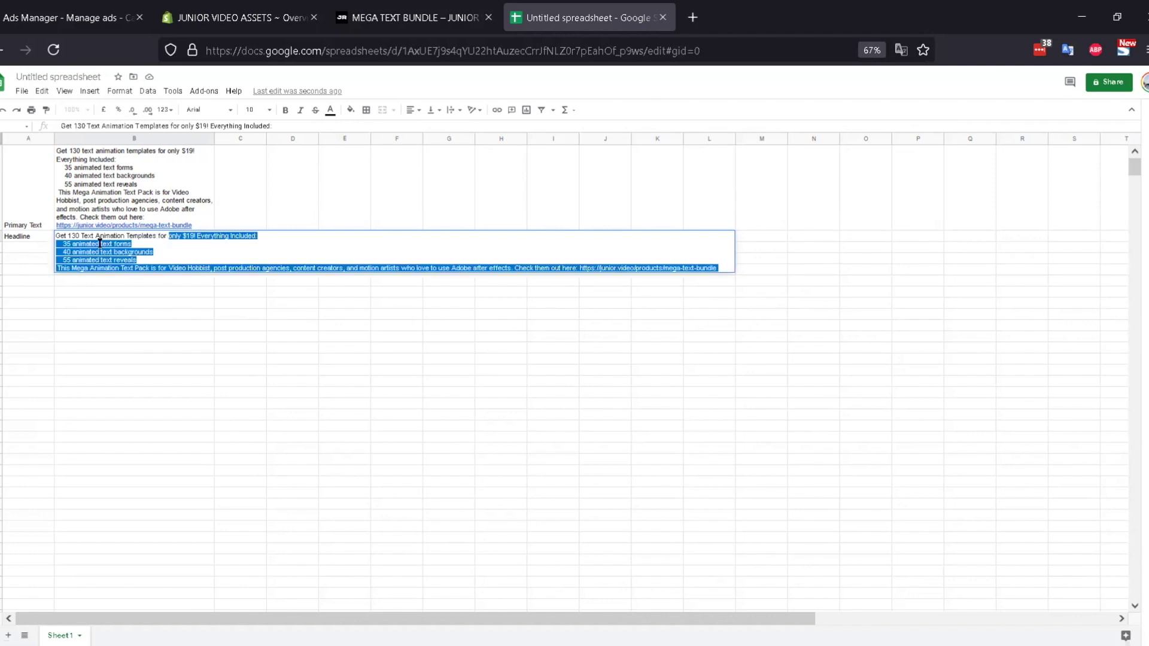
pyautogui.press('BackSpace')
pyautogui.press('BackSpace')
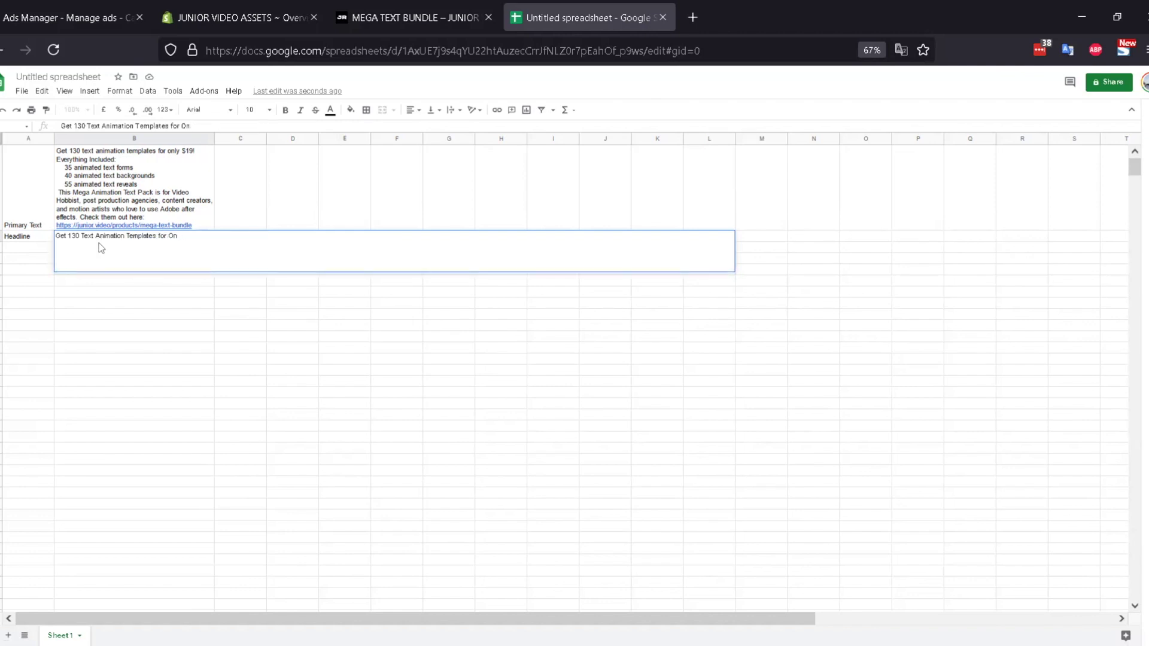
pyautogui.write('ly $1')
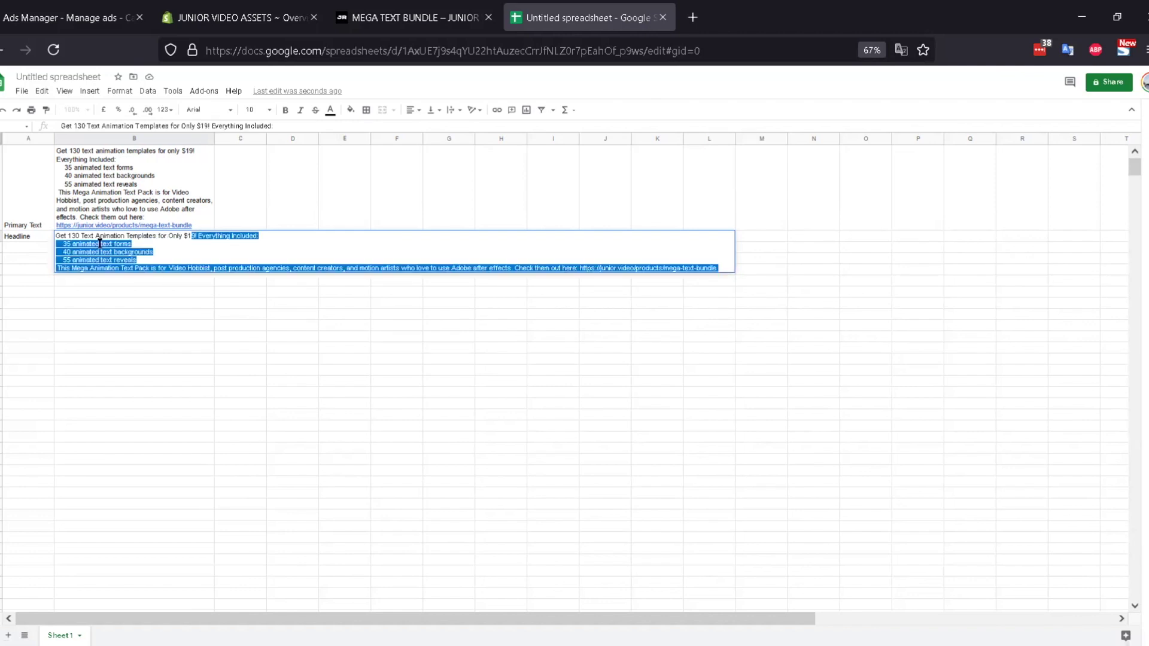
pyautogui.write('9!')
pyautogui.press('BackSpace')
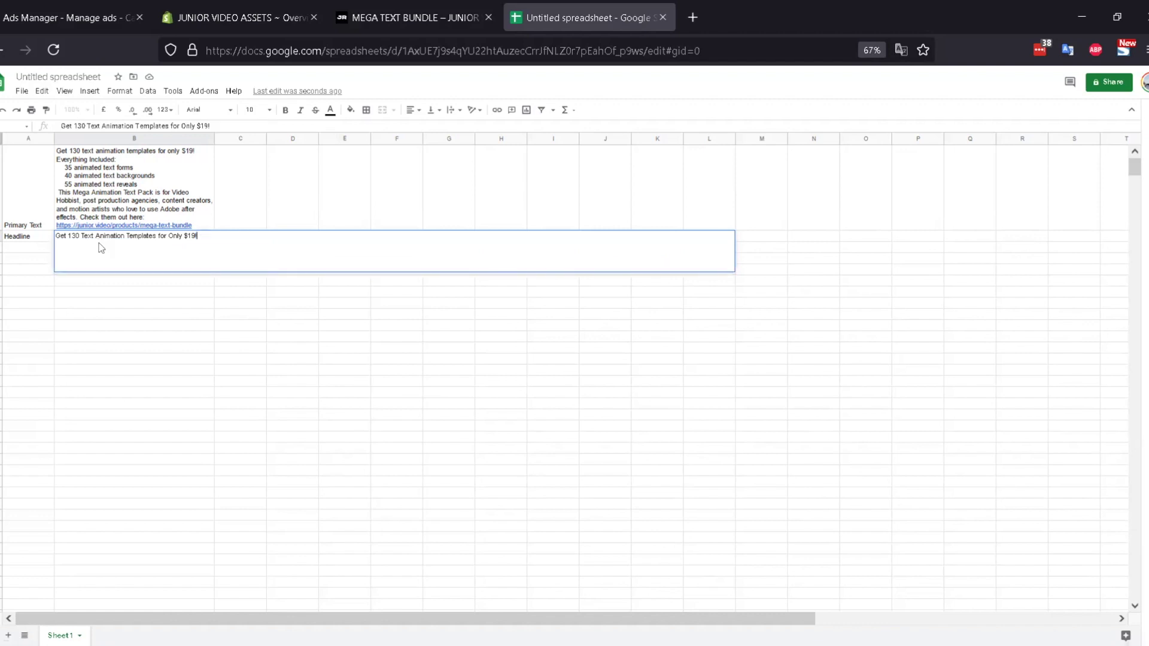
pyautogui.press('Return')
# Add the row labels "Description" in cell A3 and "CTA" in cell A4
pyautogui.click(35, 248)
pyautogui.write('CTA')
pyautogui.click(18, 256)
pyautogui.write('CTQA')
pyautogui.press('Left')
pyautogui.press('BackSpace')
pyautogui.click(30, 245)
pyautogui.write('Descripti')
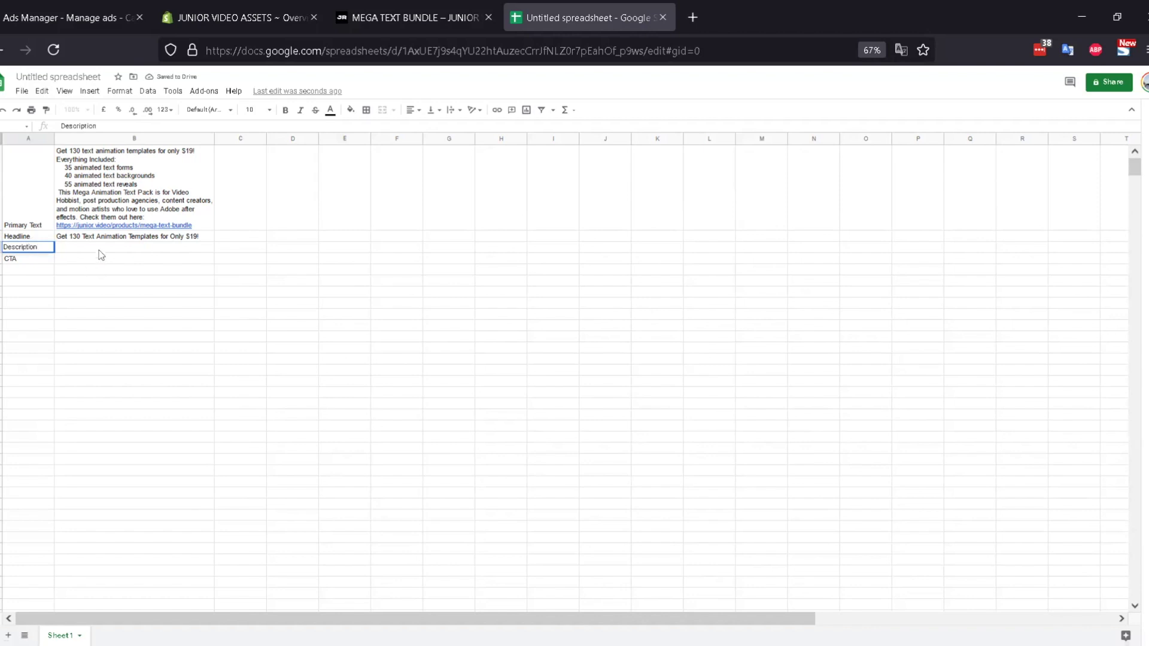
# Enter the ad description "(For Adobe After Effects)" in cell B3
pyautogui.click(110, 250)
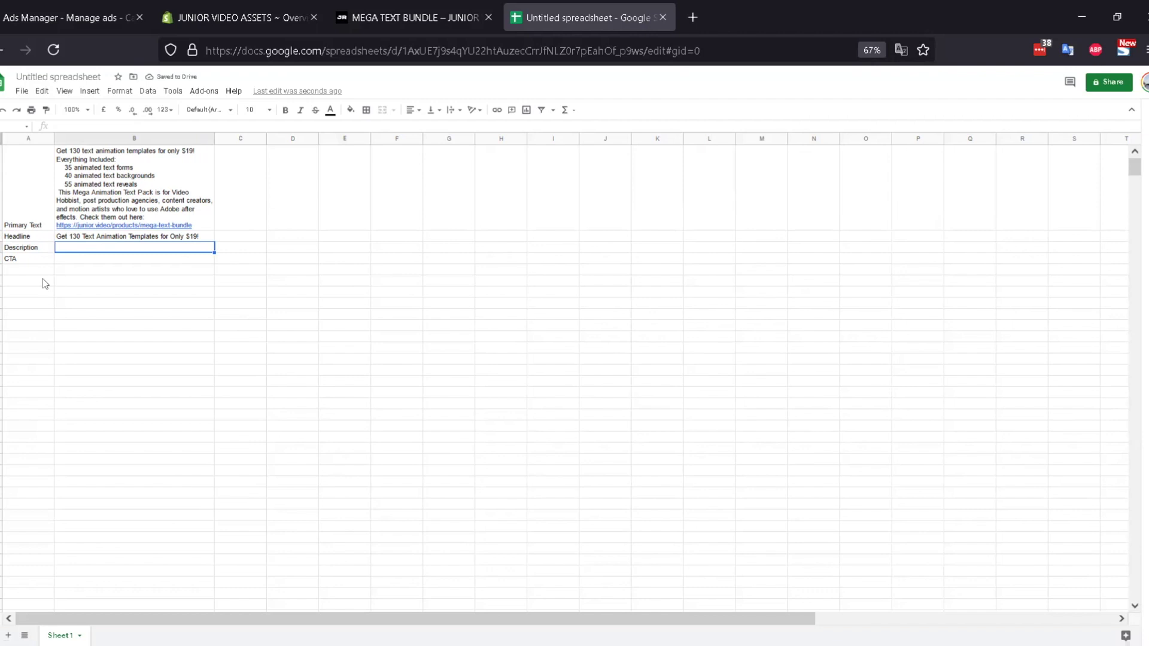
pyautogui.write('Adob')
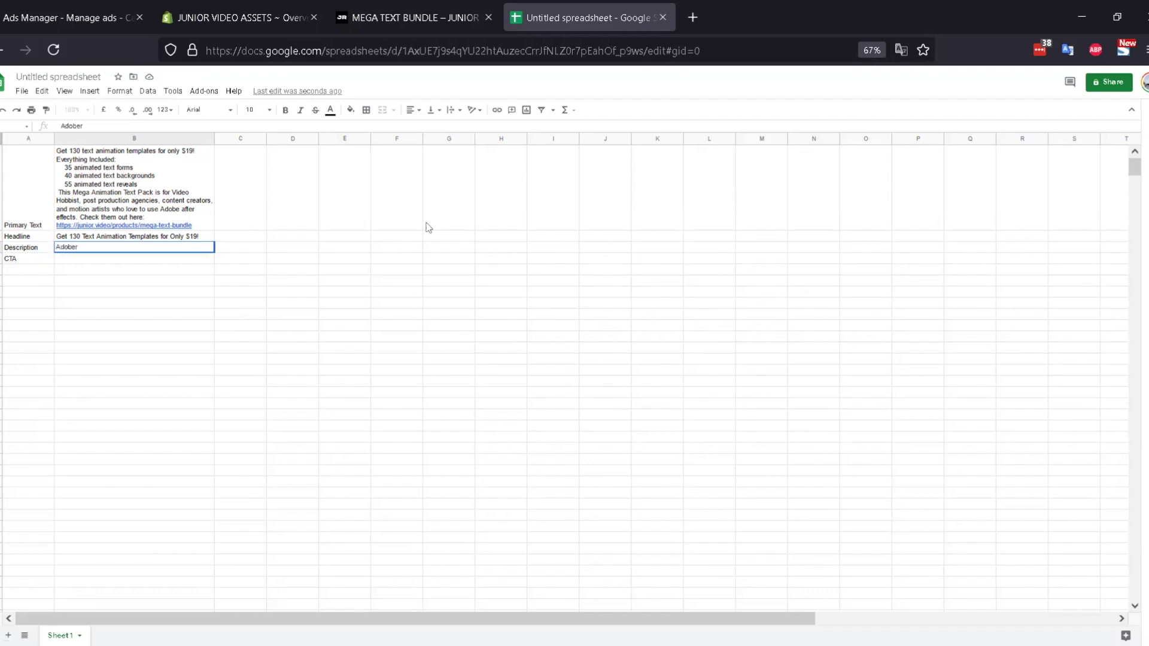
pyautogui.write('e After Effects')
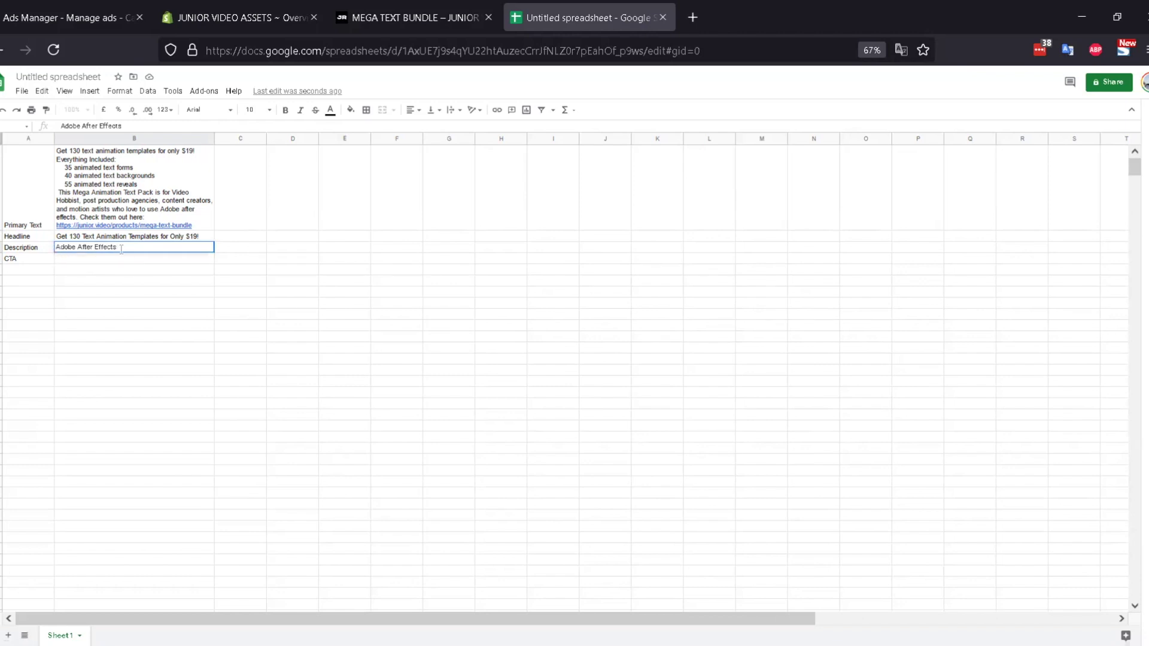
pyautogui.write(')')
pyautogui.click(57, 246)
pyautogui.write('For (')
# Enter "Shop Now" as the call to action in cell B4, with only the initial letters capitalized
pyautogui.click(109, 260)
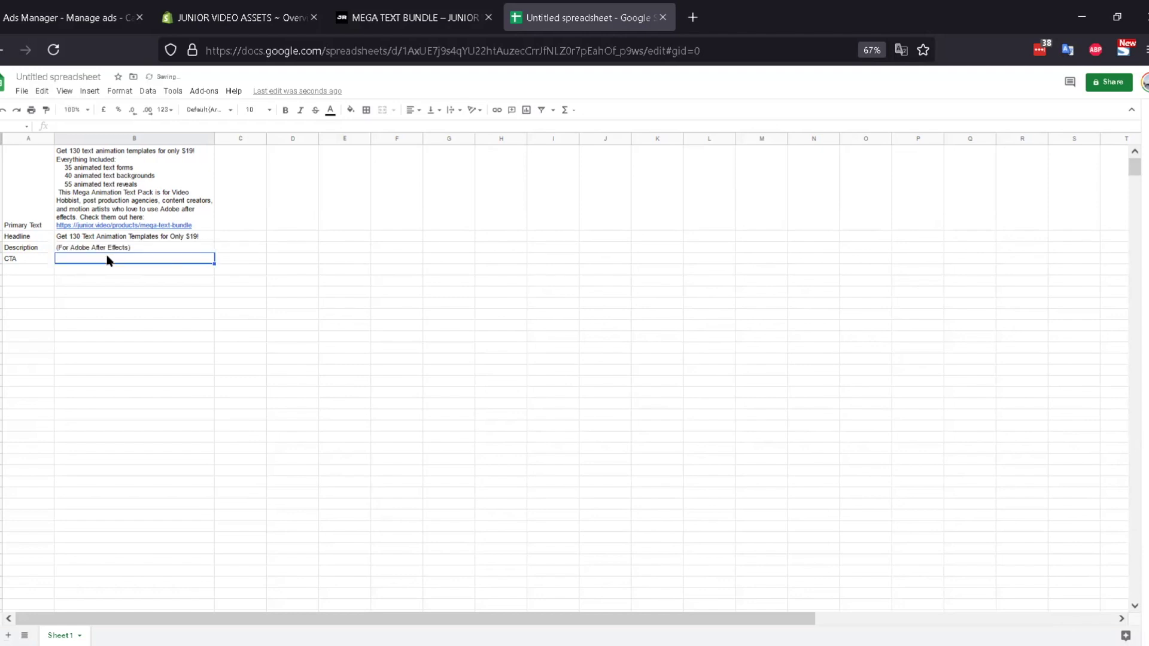
pyautogui.write('Shop NO')
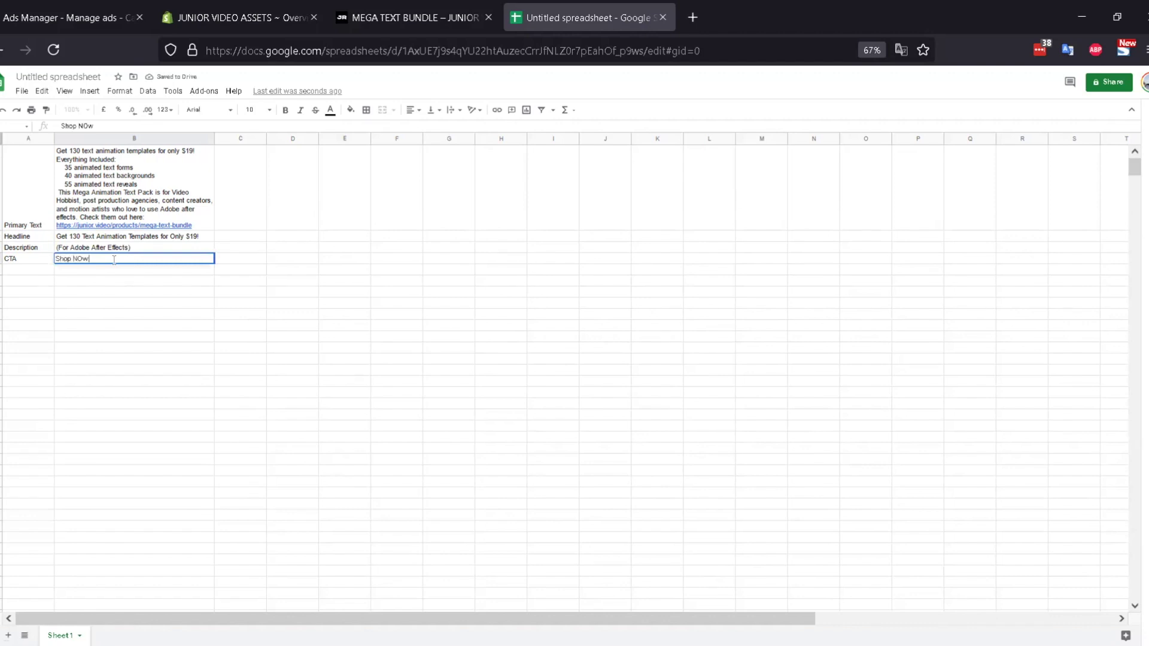
pyautogui.write('w')
pyautogui.press('Return')
pyautogui.doubleClick(88, 257)
pyautogui.press('BackSpace')
pyautogui.press('BackSpace')
pyautogui.write('N')
pyautogui.press('Return')
pyautogui.click(35, 271)
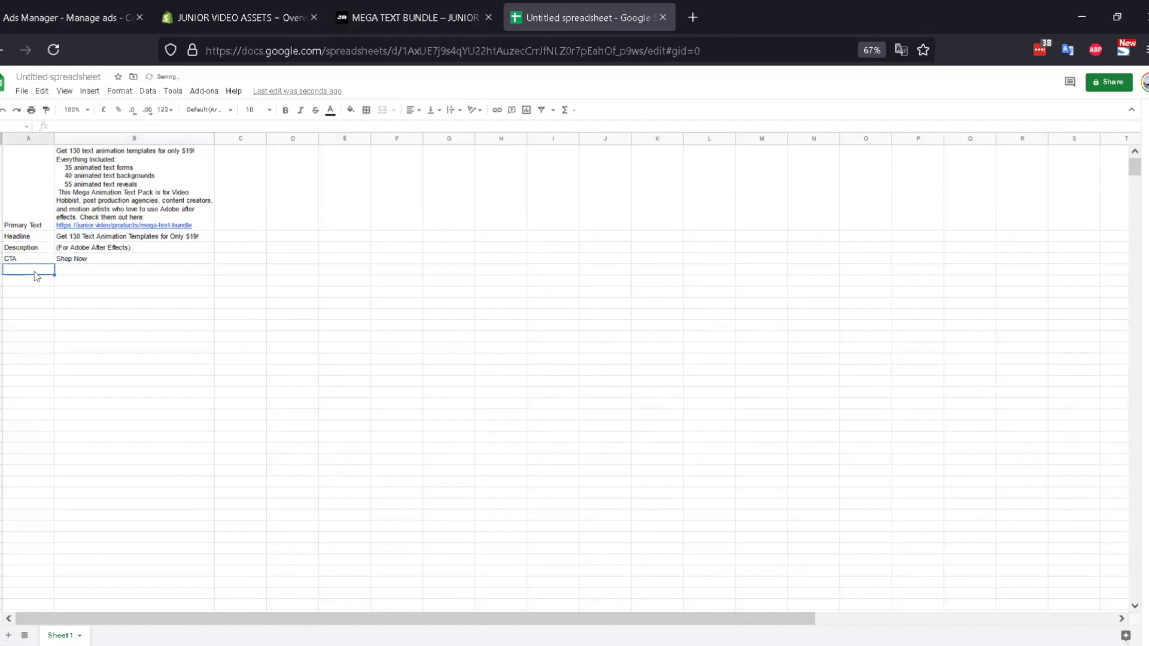
pyautogui.click(142, 247)
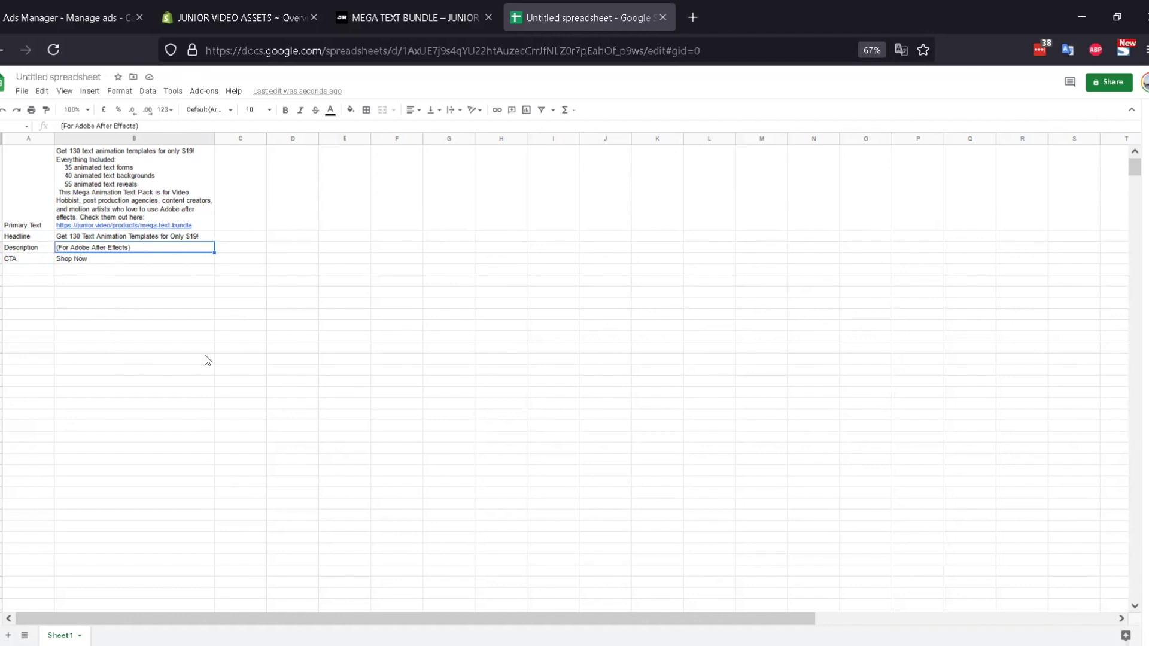
pyautogui.click(225, 246)
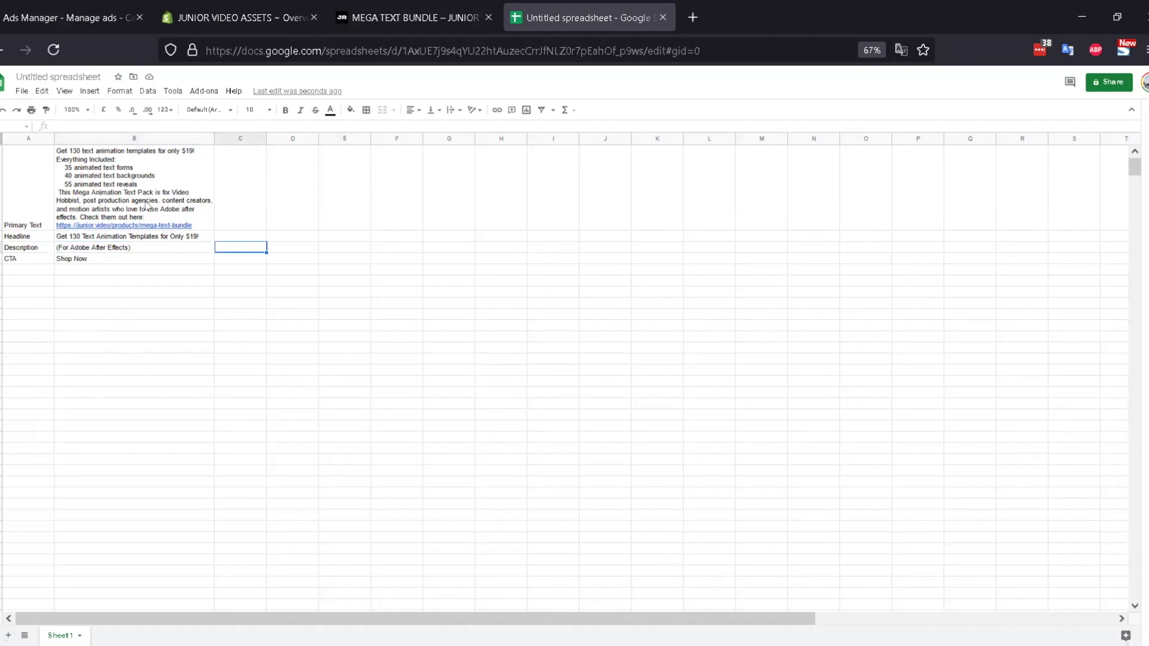
pyautogui.click(106, 270)
pyautogui.hscroll(5, 32, 275)
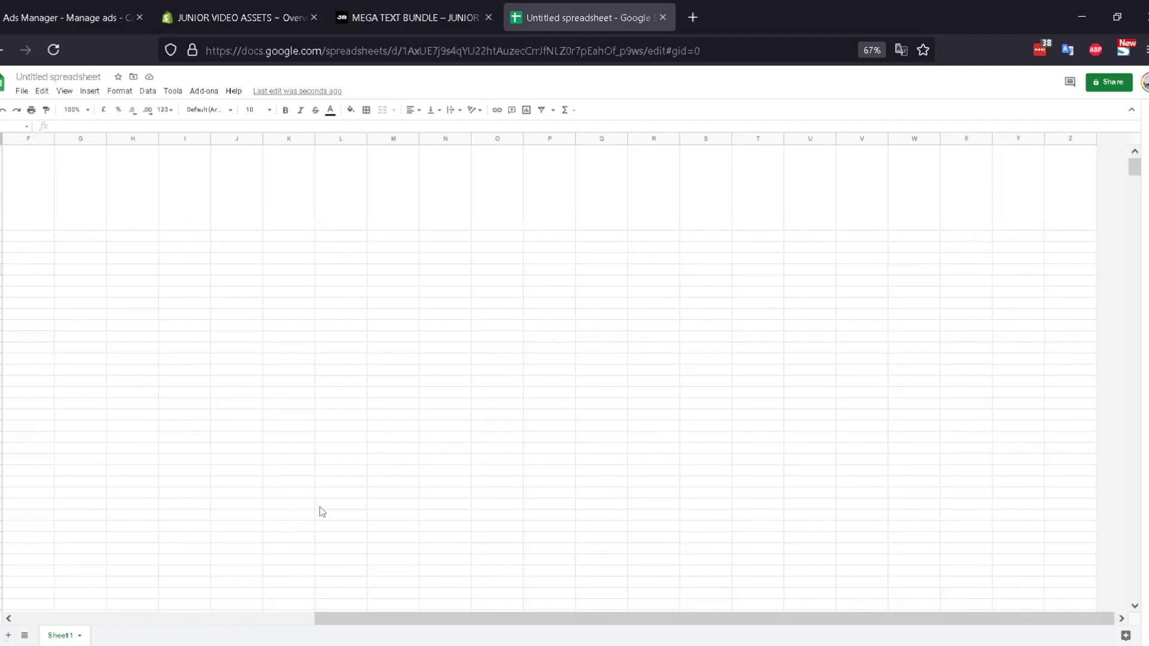
pyautogui.moveTo(423, 619); pyautogui.dragTo(90, 601)
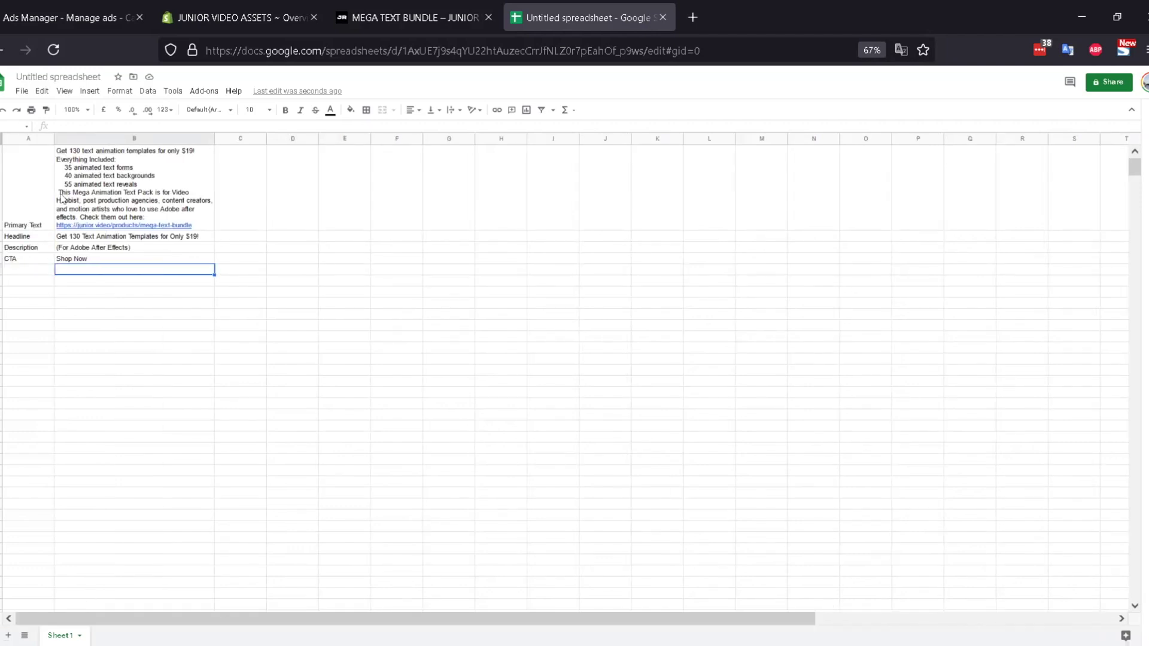
pyautogui.click(80, 304)
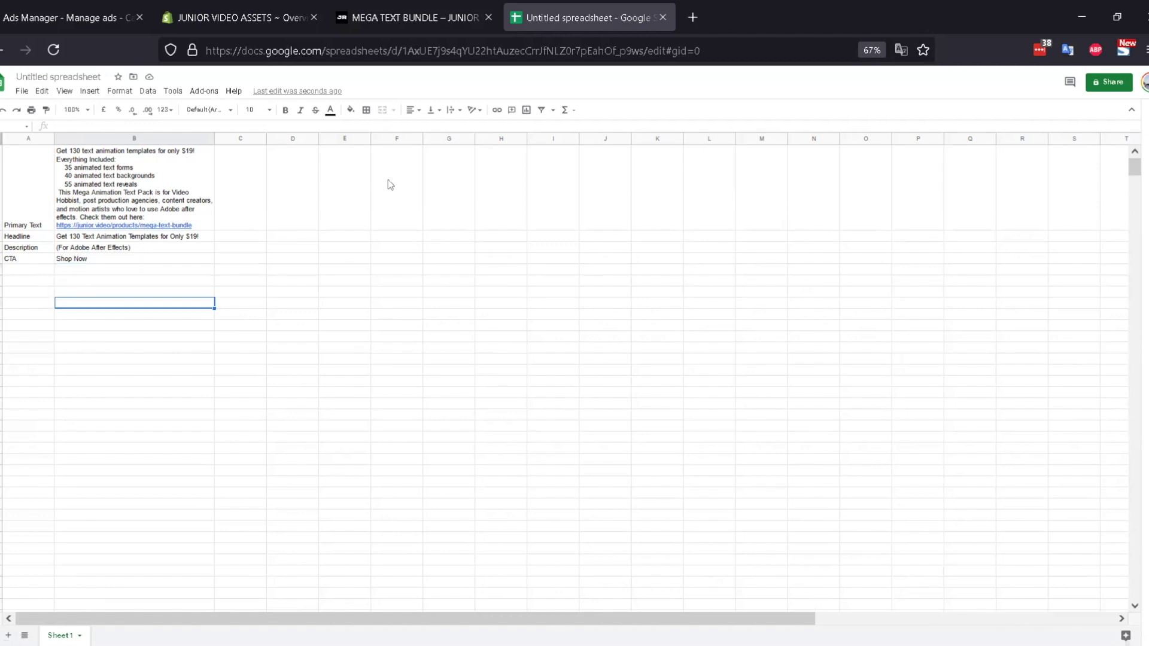
pyautogui.click(361, 19)
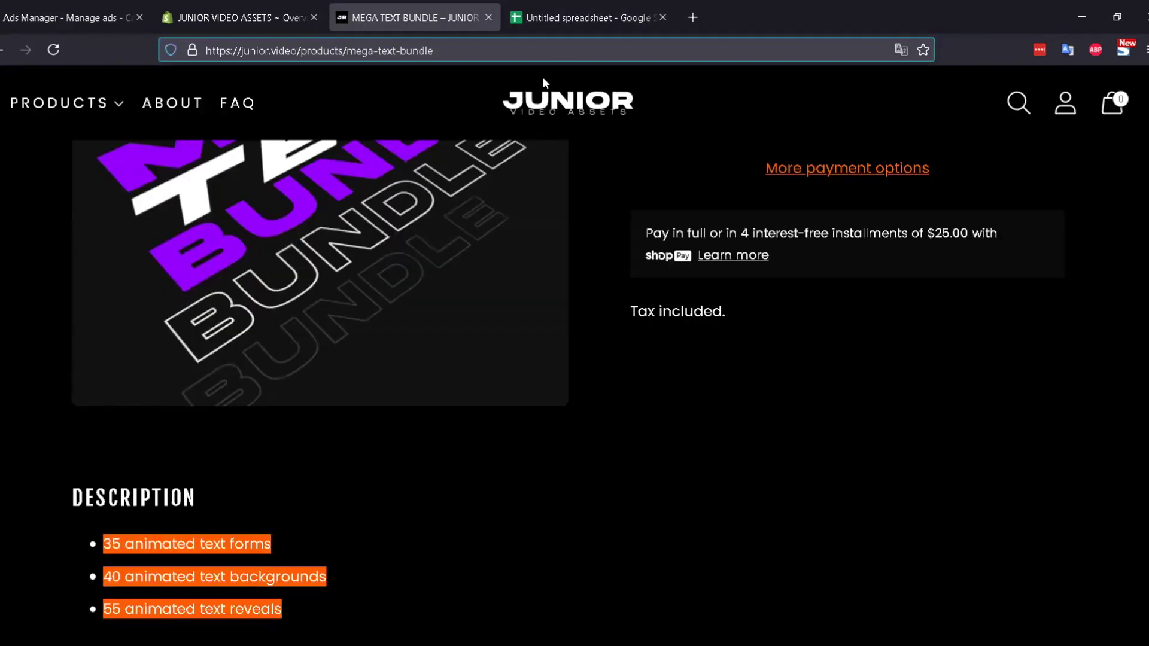
pyautogui.click(579, 18)
# Add the label "Notes" in cell A8 and the note "Purchase Conversion Campaign" in B8
pyautogui.click(30, 271)
pyautogui.click(37, 302)
pyautogui.write('Notes')
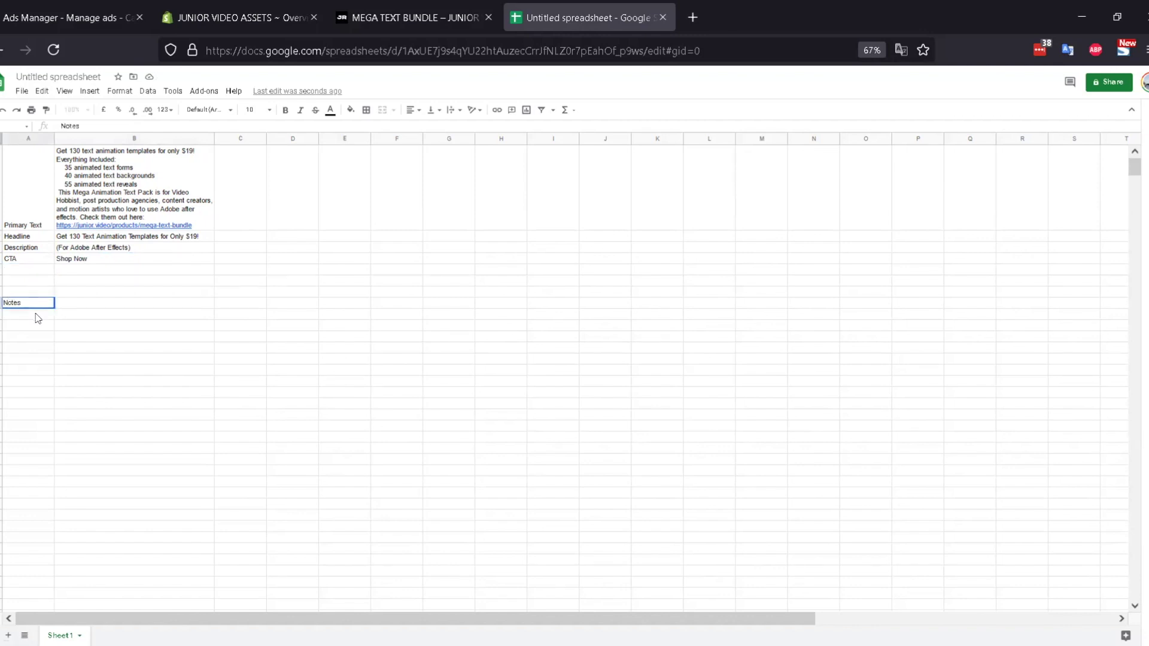
pyautogui.click(76, 306)
pyautogui.write('C')
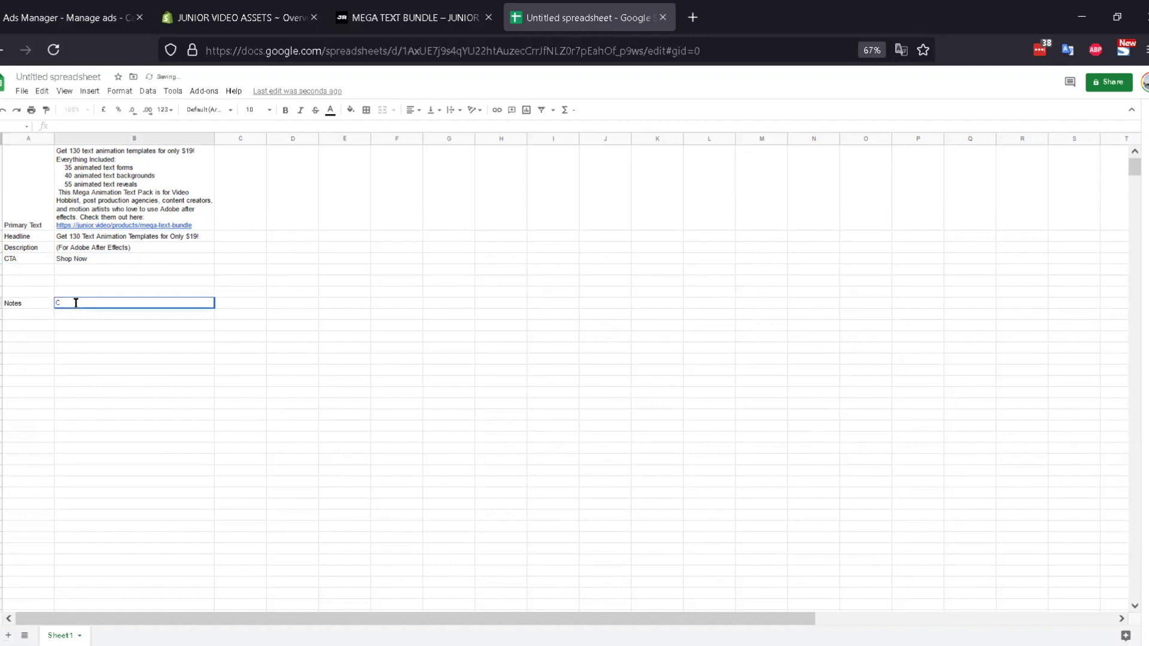
pyautogui.write('urchase Conversion Campaign')
pyautogui.press('Return')
# Add the notes "Link To Product Page" in B9 and "Create 5 totally different ad variatns" in B10
pyautogui.write('Link To Product ')
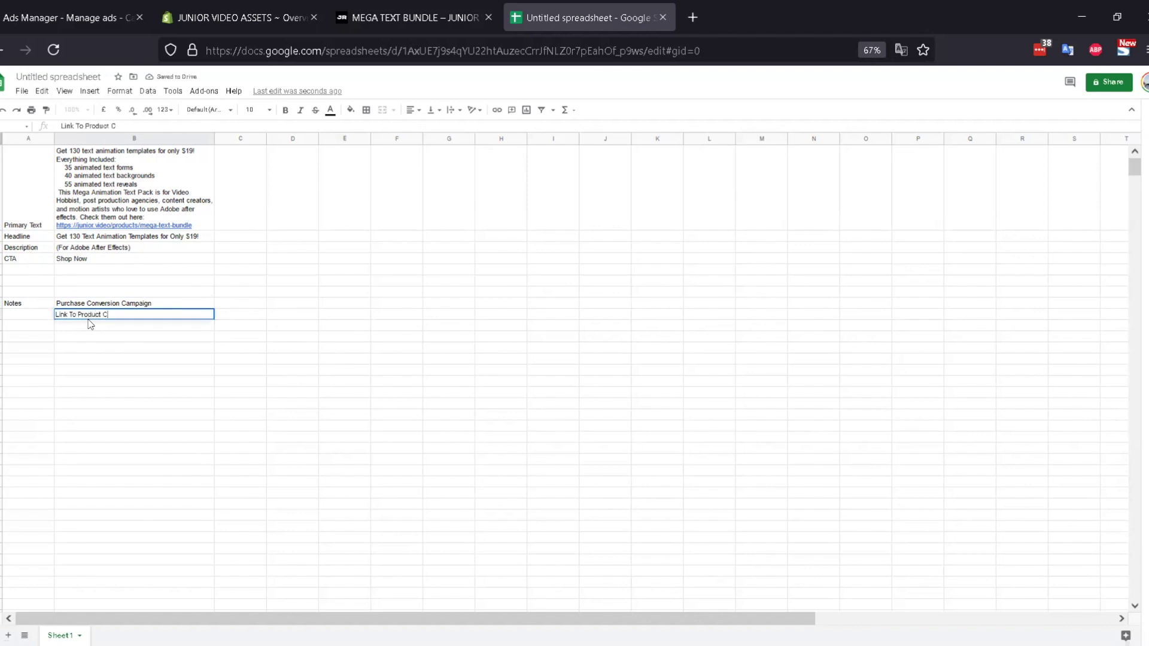
pyautogui.write('Page')
pyautogui.press('Return')
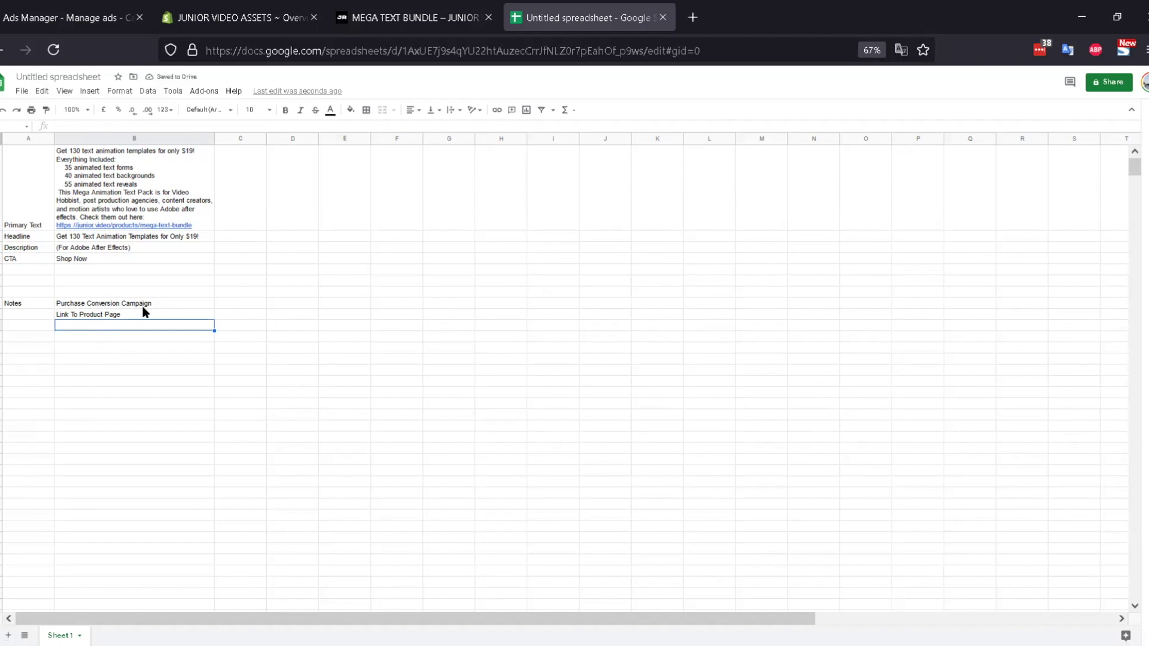
pyautogui.write('Create ')
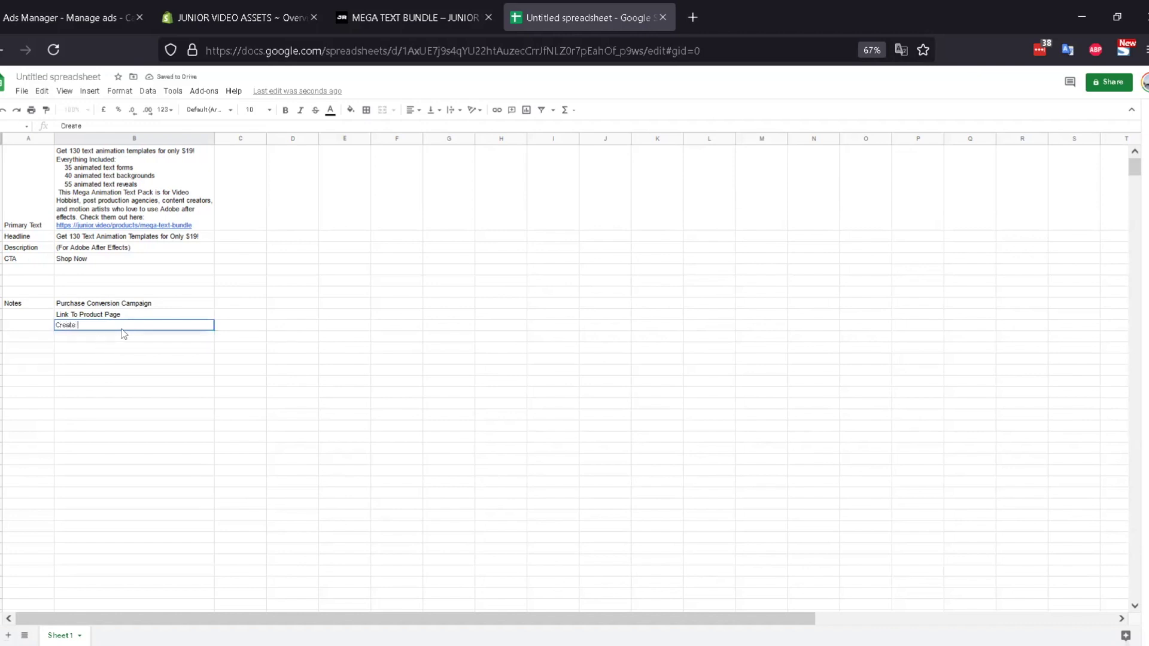
pyautogui.write('5 totally differ')
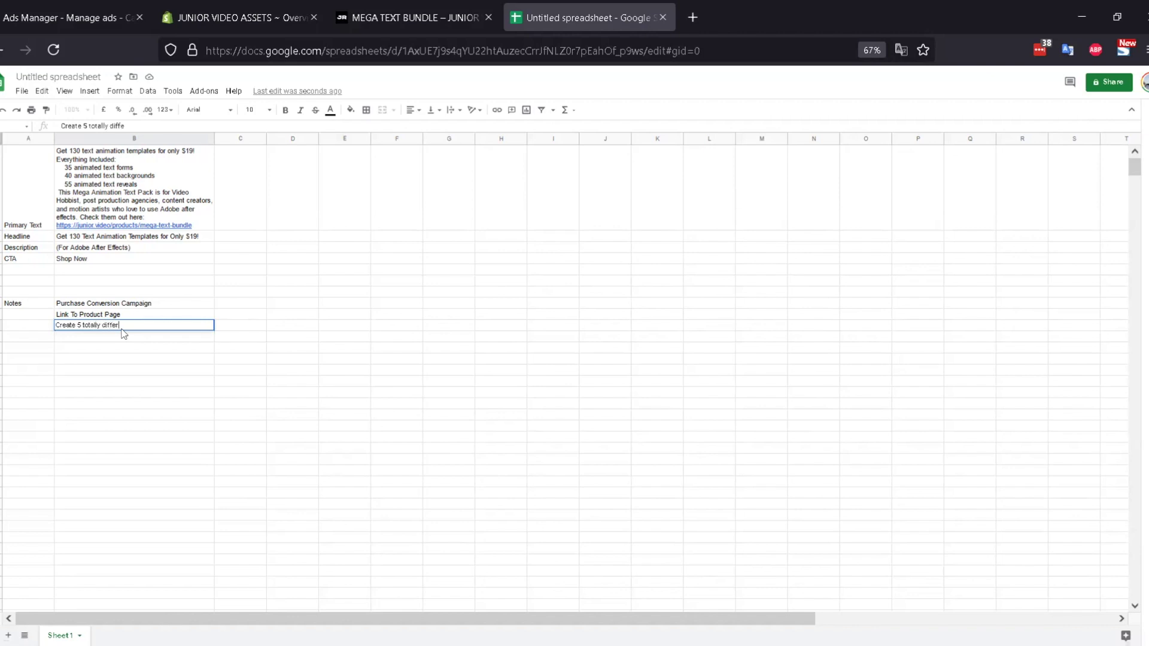
pyautogui.write('ent ad variatn')
pyautogui.press('BackSpace')
pyautogui.press('BackSpace')
pyautogui.press('BackSpace')
pyautogui.press('Return')
# Add the note "Implement Upsells in cart and post purchase" in cell B11
pyautogui.write('Impl')
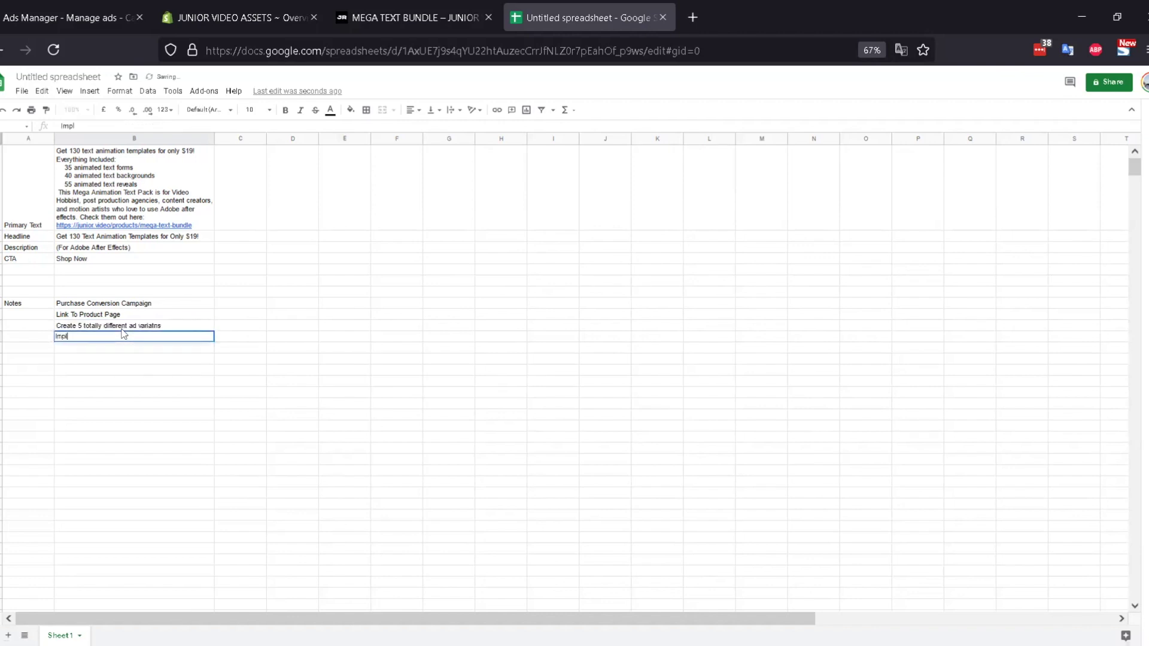
pyautogui.write('ete')
pyautogui.press('BackSpace')
pyautogui.write('sells in')
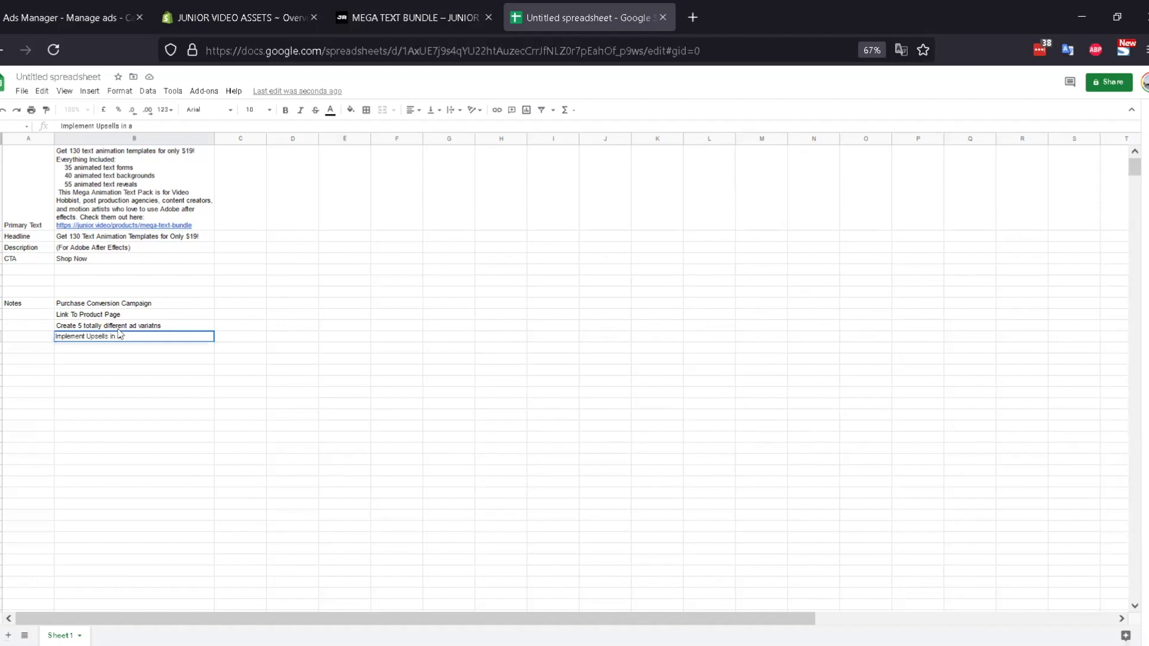
pyautogui.write(' cart and post purchase')
pyautogui.press('Return')
# Add the note "Tweak website changes as we mentioned" in cell B12
pyautogui.write('Redi')
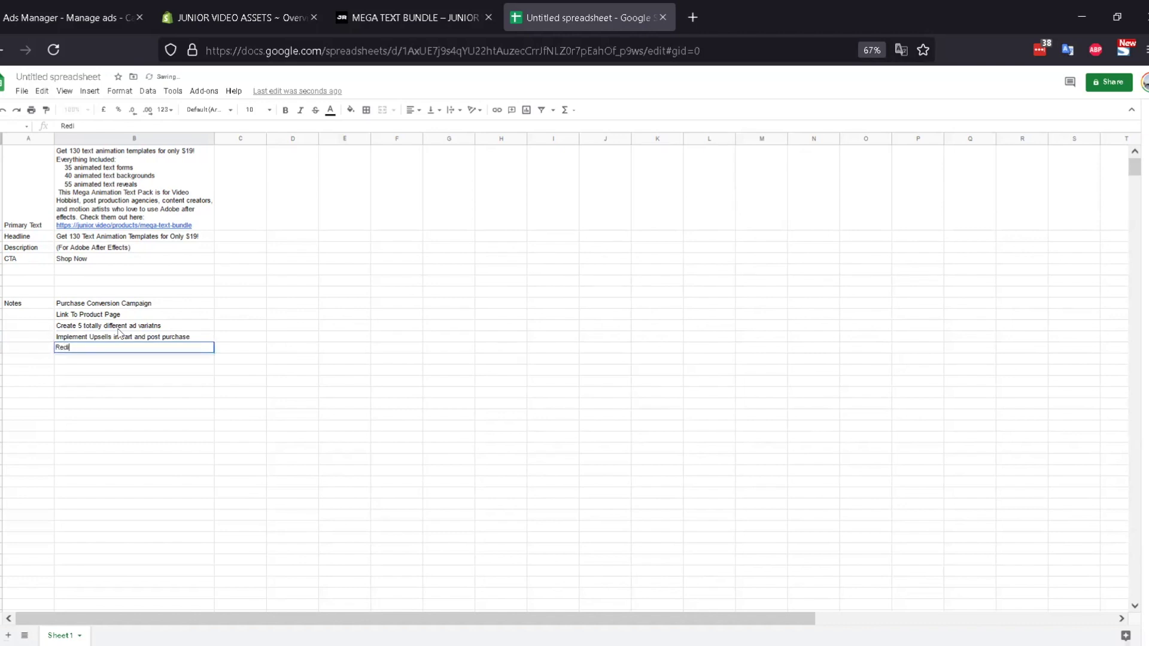
pyautogui.press('BackSpace')
pyautogui.press('BackSpace')
pyautogui.press('BackSpace')
pyautogui.write('Tweak website changes')
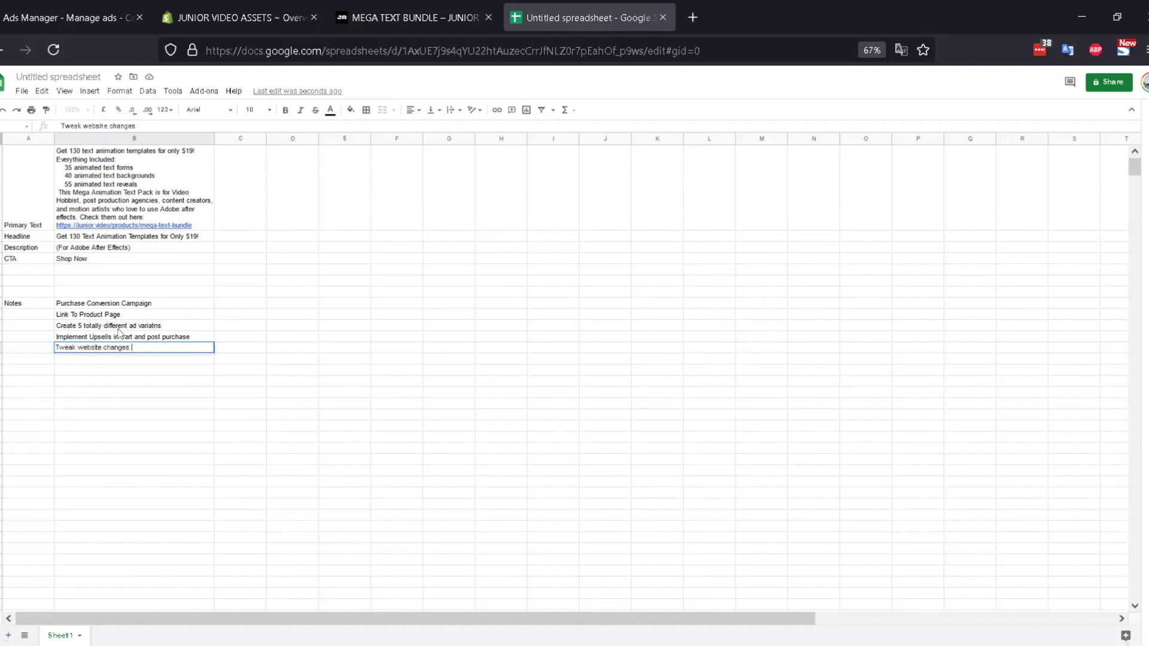
pyautogui.write(' as we mentioned')
pyautogui.press('Return')
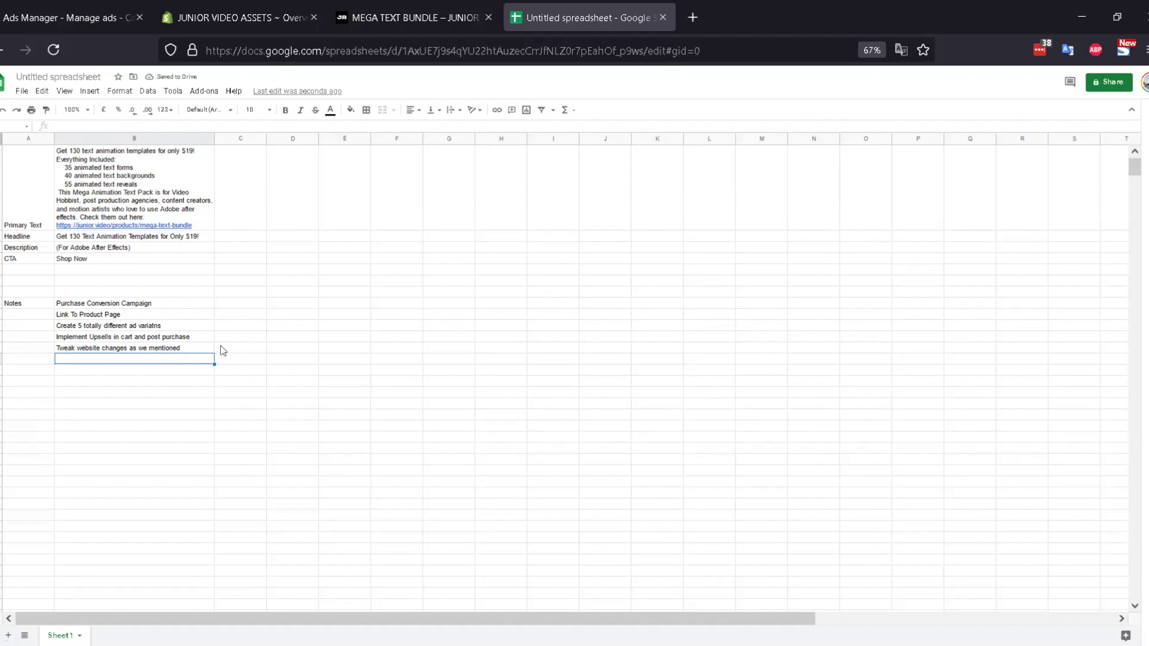
# Switch to the Mega Text Bundle product page and review its price and purchase options
pyautogui.click(397, 20)
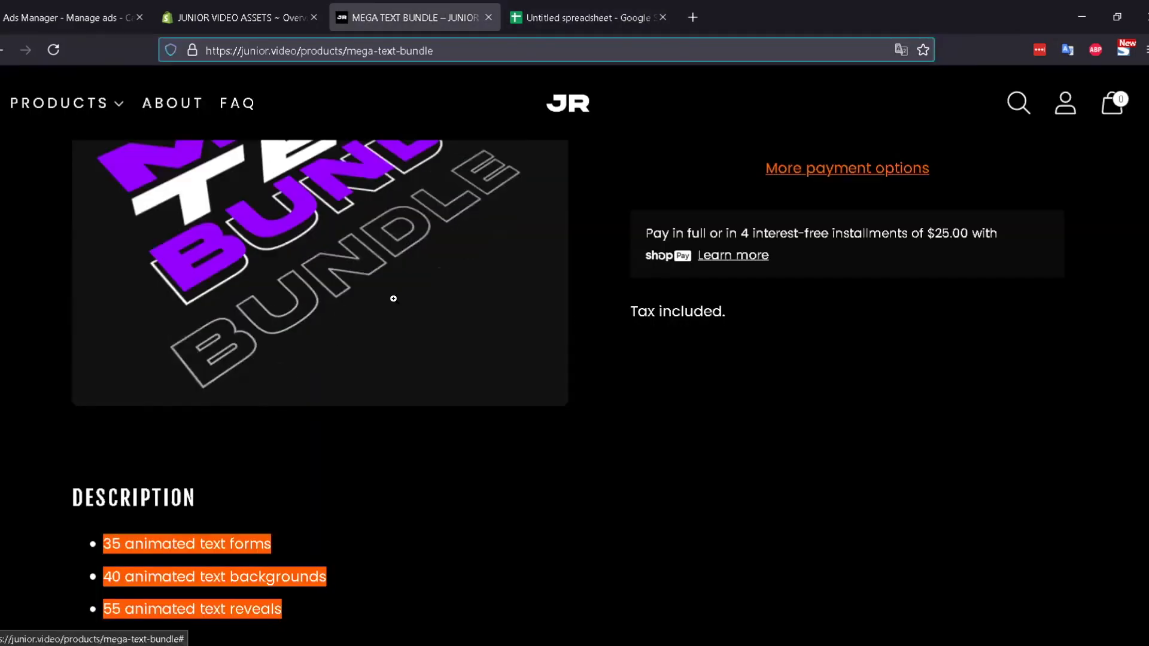
pyautogui.scroll(5, 267, 200)
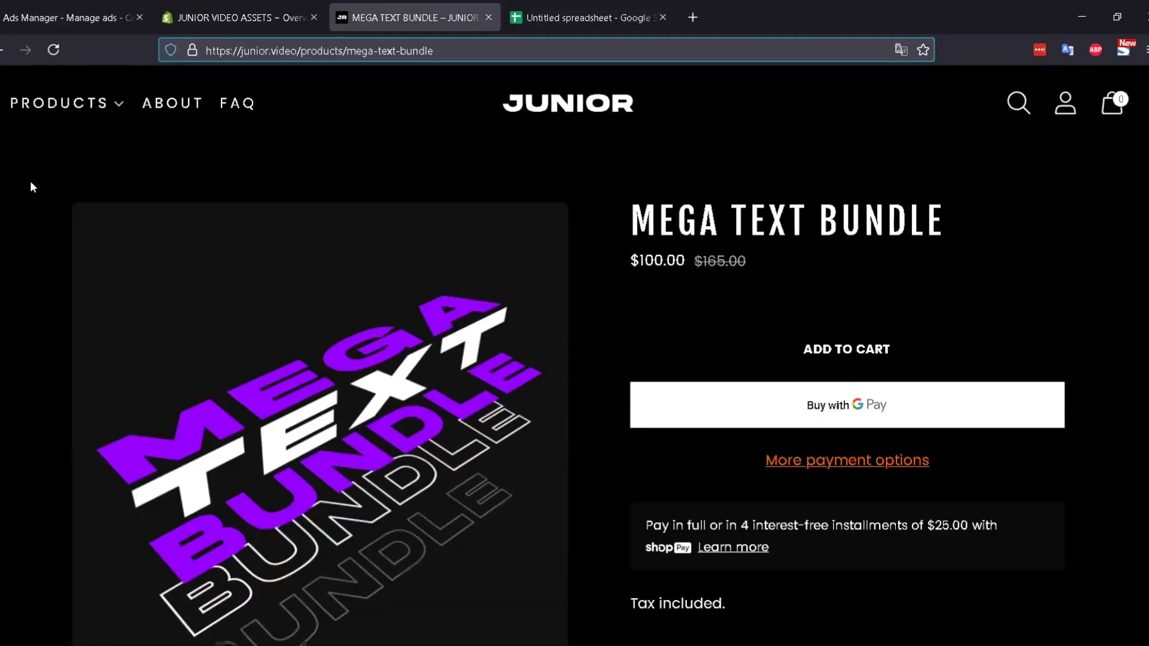
pyautogui.click(956, 462)
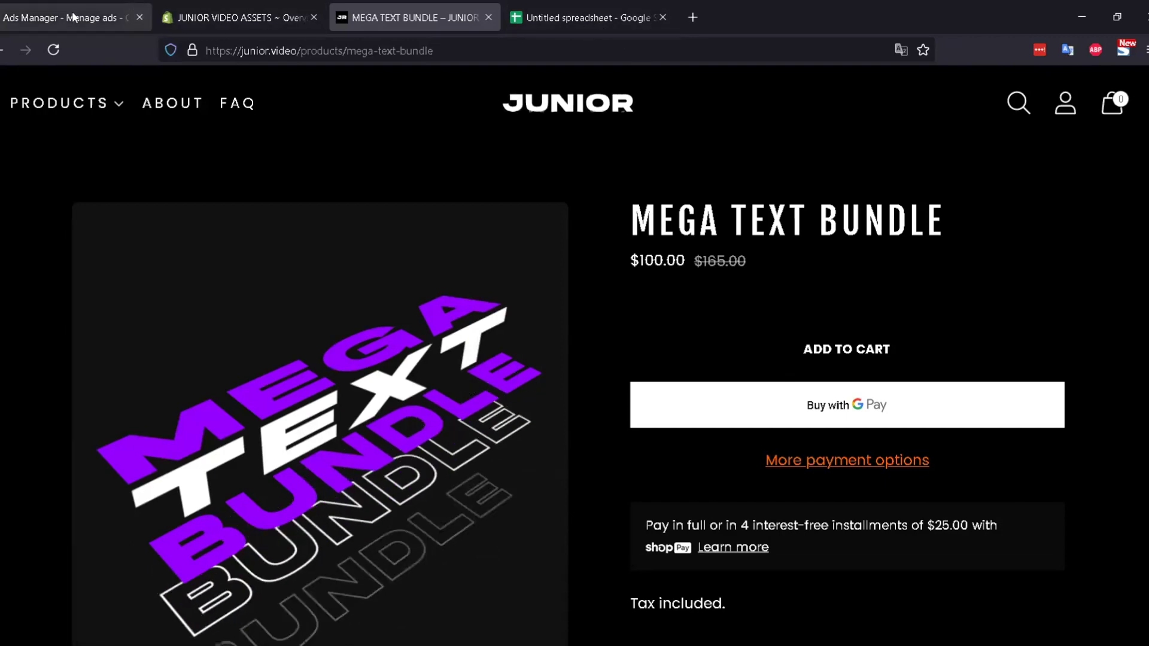
pyautogui.click(590, 22)
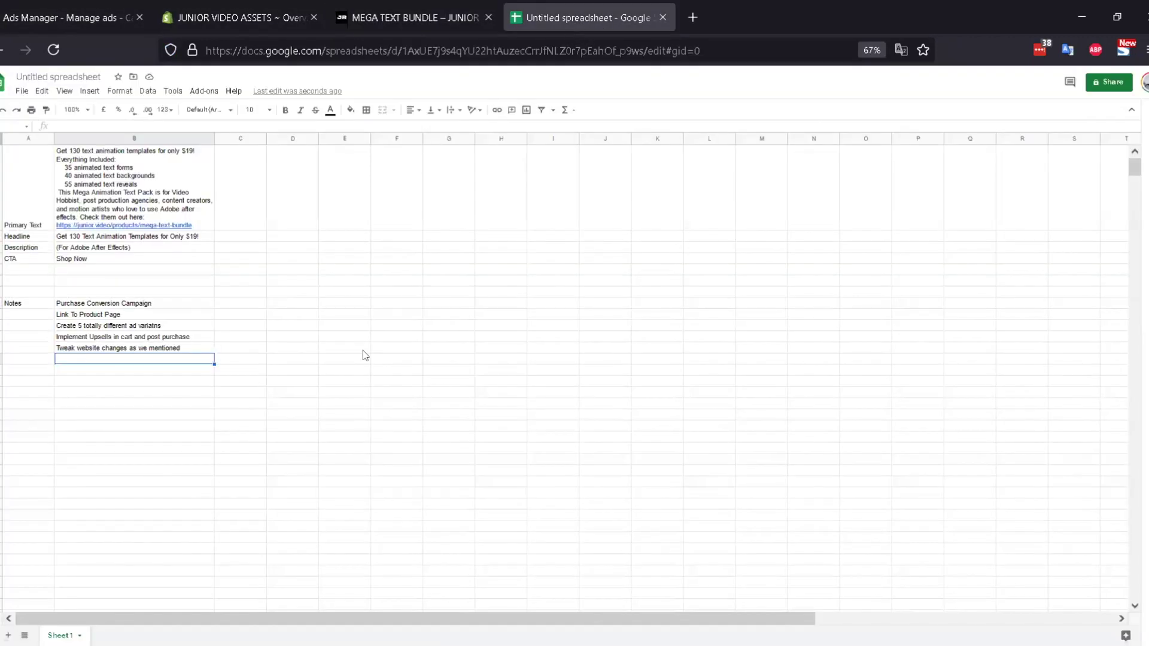
pyautogui.hscroll(3, 53, 292)
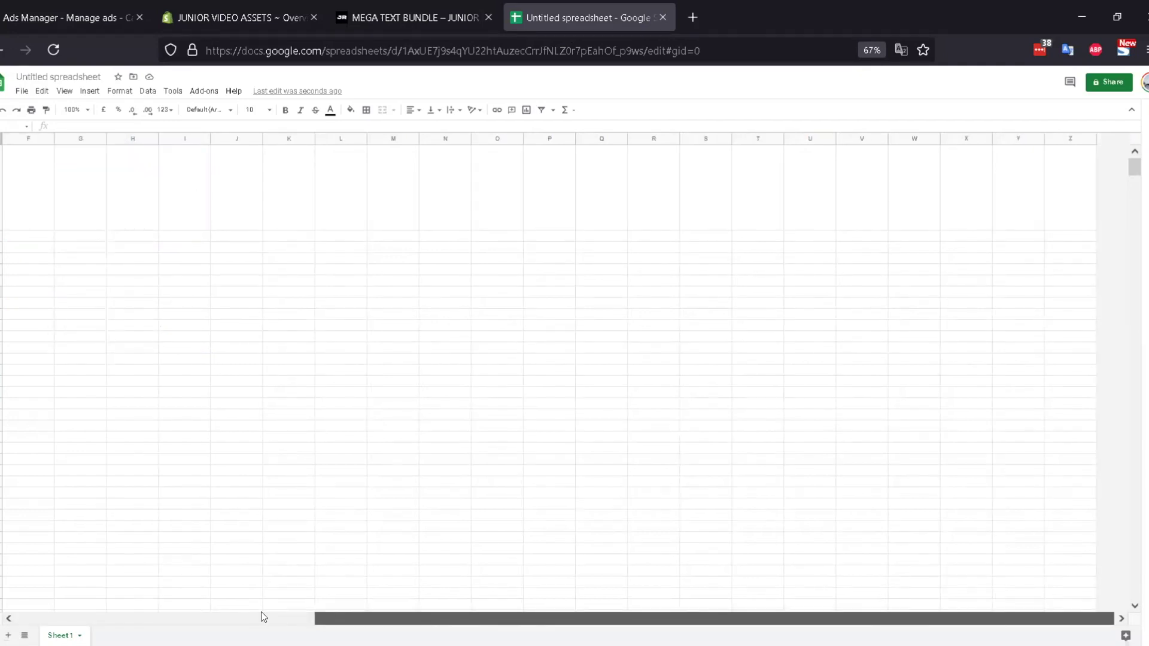
pyautogui.moveTo(261, 617); pyautogui.dragTo(25, 617)
pyautogui.click(151, 429)
pyautogui.click(25, 306)
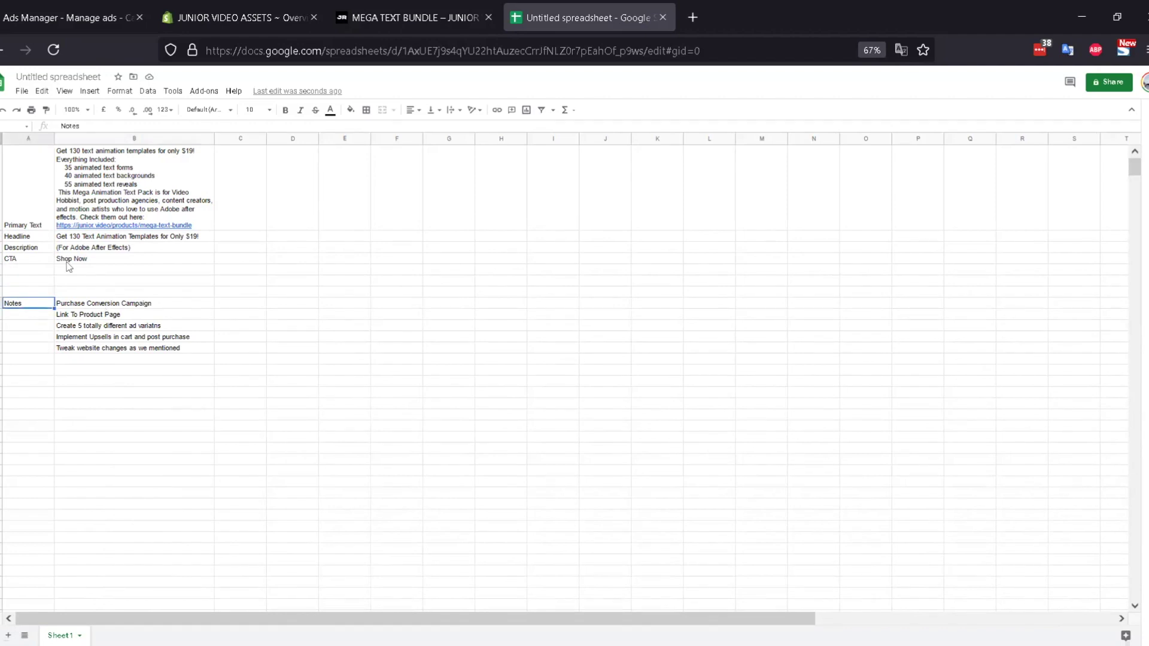
pyautogui.click(70, 280)
pyautogui.click(82, 362)
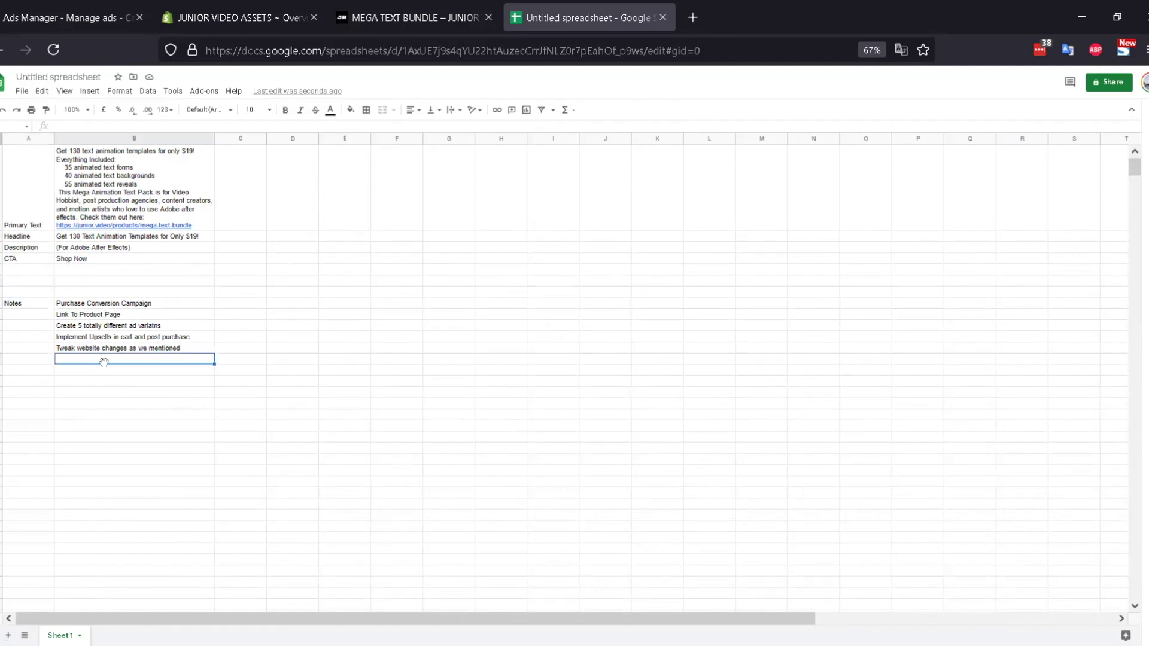
# Check the Mega Text Bundle page's description and the sales and conversion metrics on the Shopify overview dashboard
pyautogui.click(409, 16)
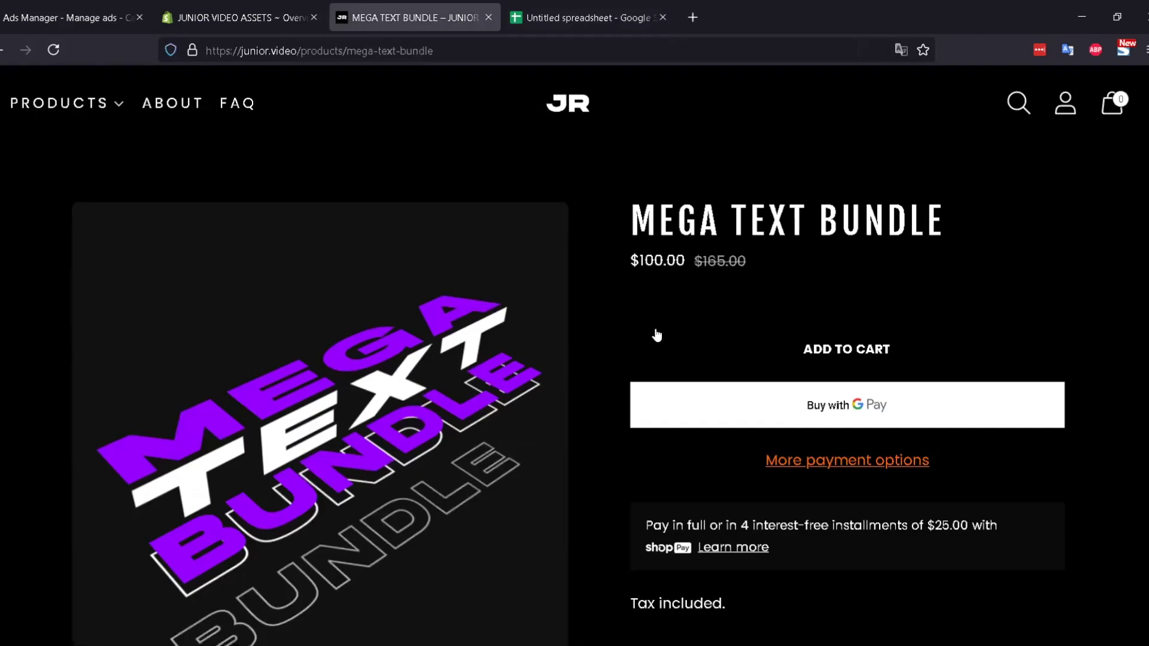
pyautogui.scroll(-5, 654, 334)
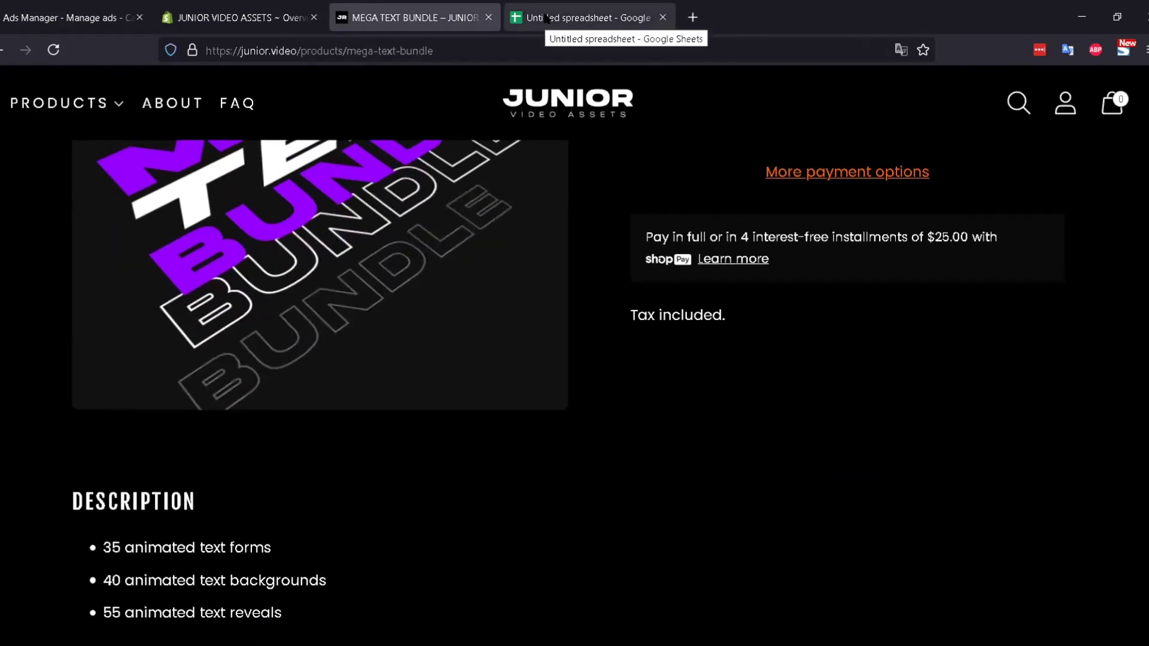
pyautogui.click(68, 17)
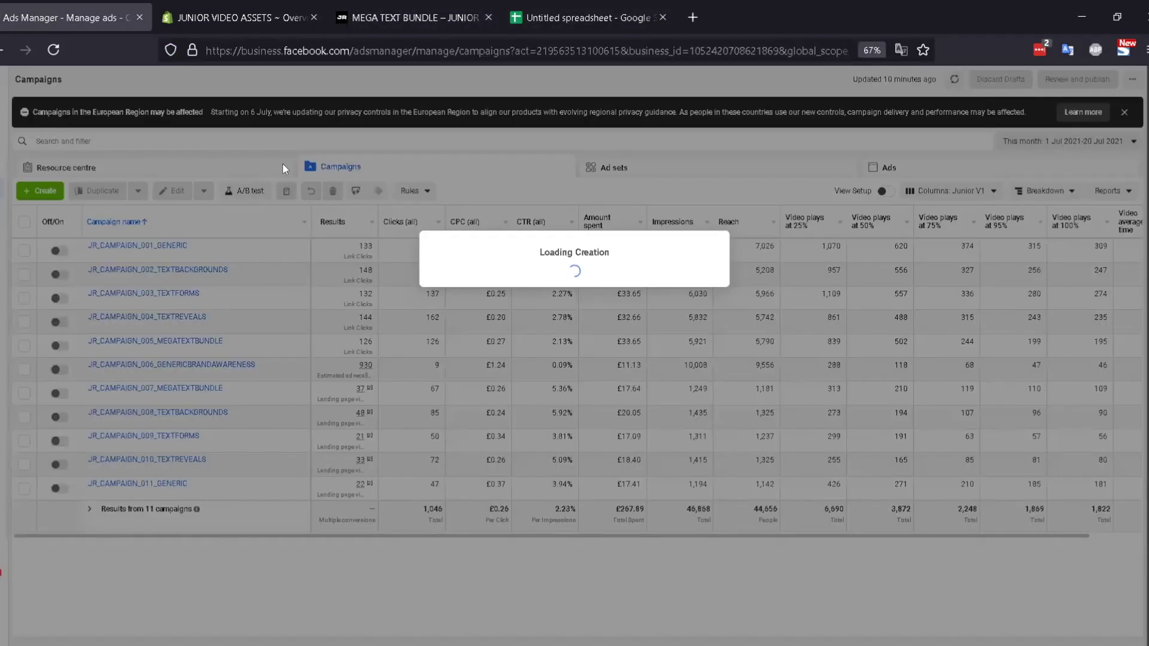
pyautogui.click(224, 16)
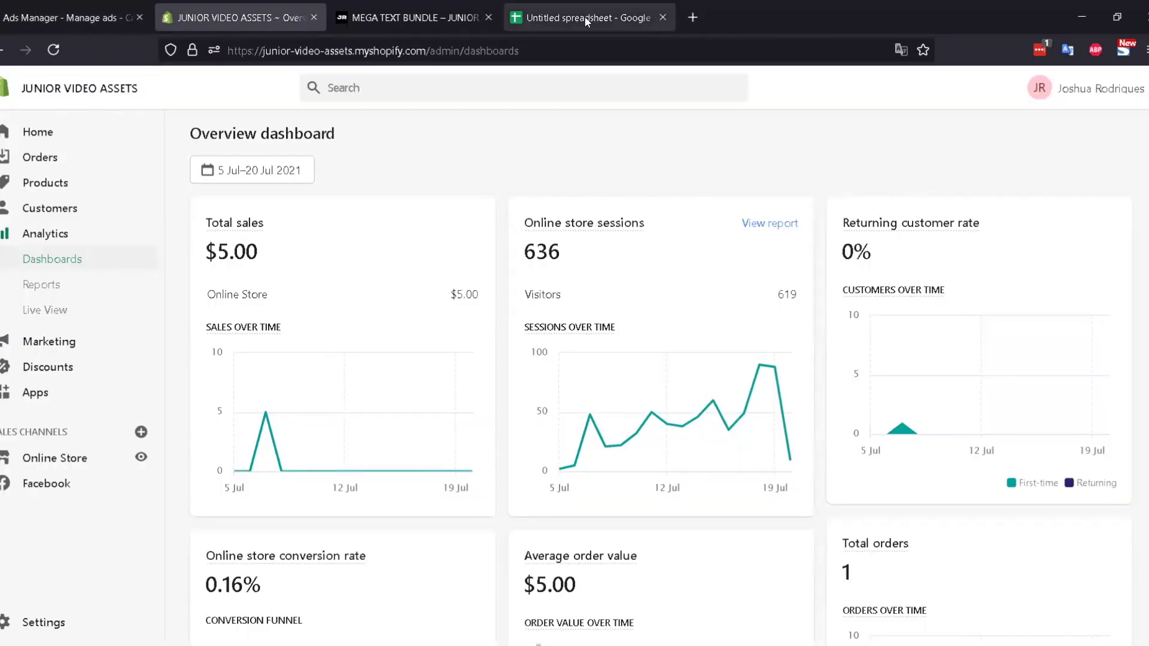
pyautogui.scroll(-5, 321, 347)
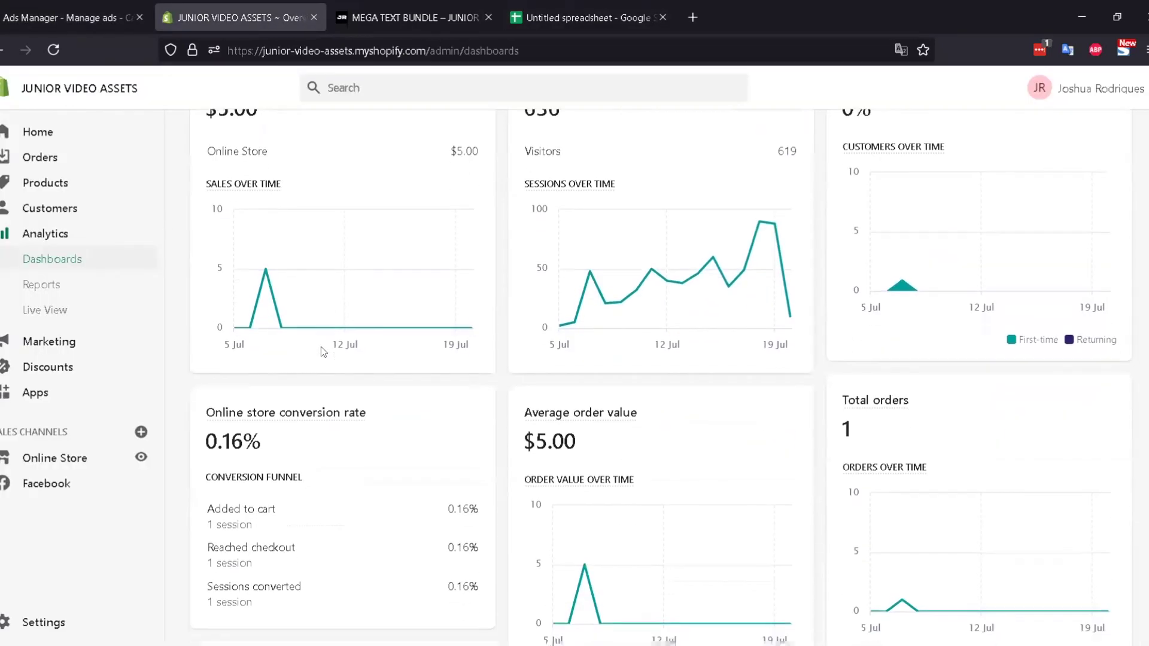
pyautogui.moveTo(392, 501)
pyautogui.scroll(3, 391, 501)
pyautogui.click(61, 18)
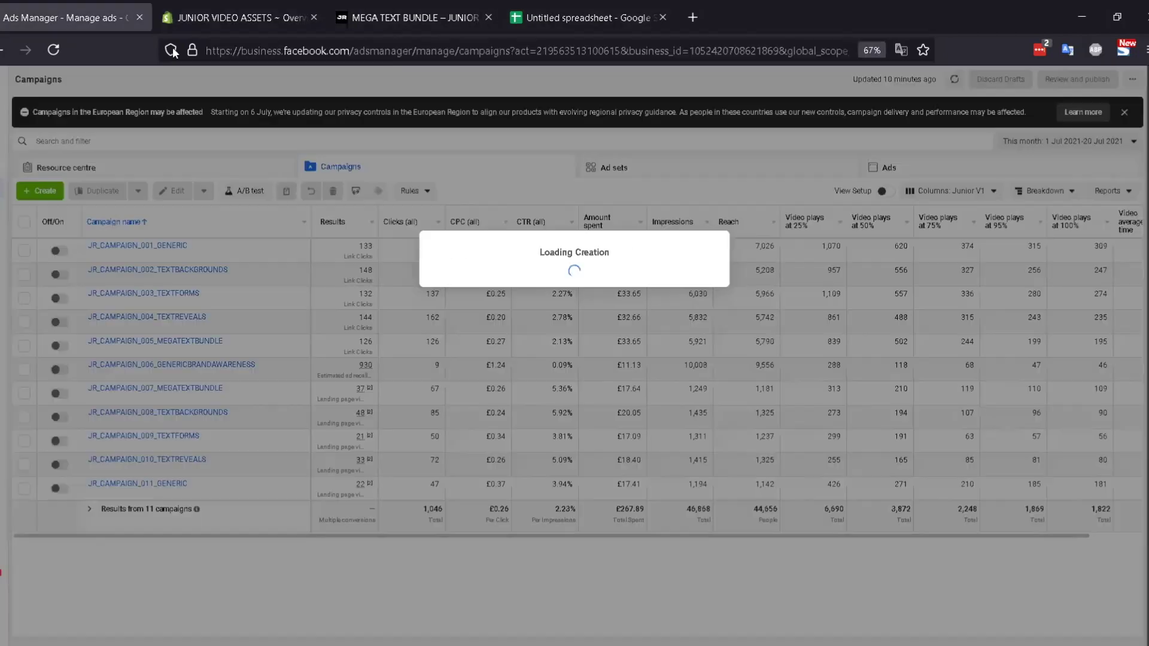
# Search the web for "youtube chase chappell" in a new browser tab and open the Chase Chappell YouTube channel
pyautogui.click(695, 15)
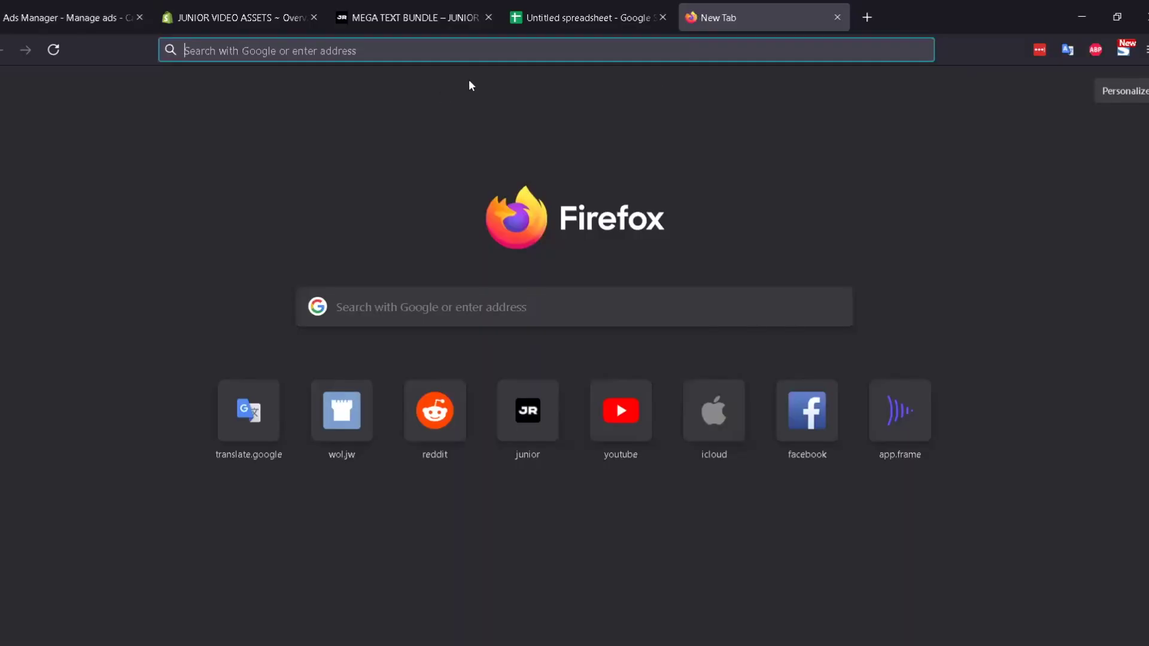
pyautogui.write('youtube chanse')
pyautogui.press('BackSpace')
pyautogui.press('BackSpace')
pyautogui.press('BackSpace')
pyautogui.write('se chappell')
pyautogui.press('Return')
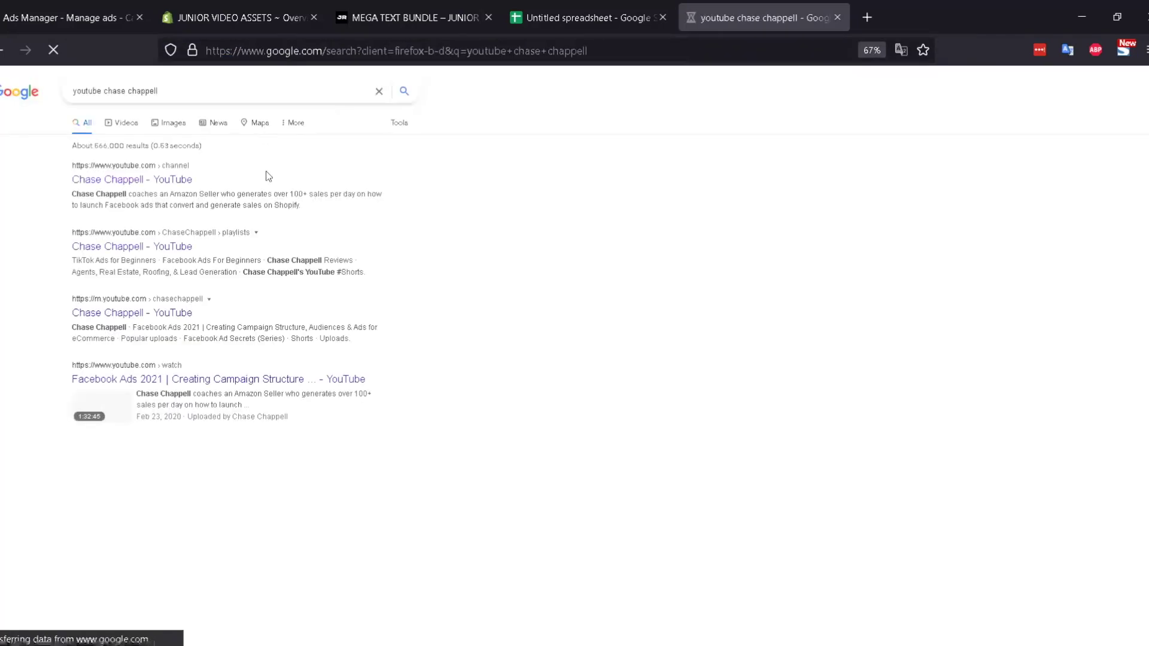
pyautogui.click(162, 178)
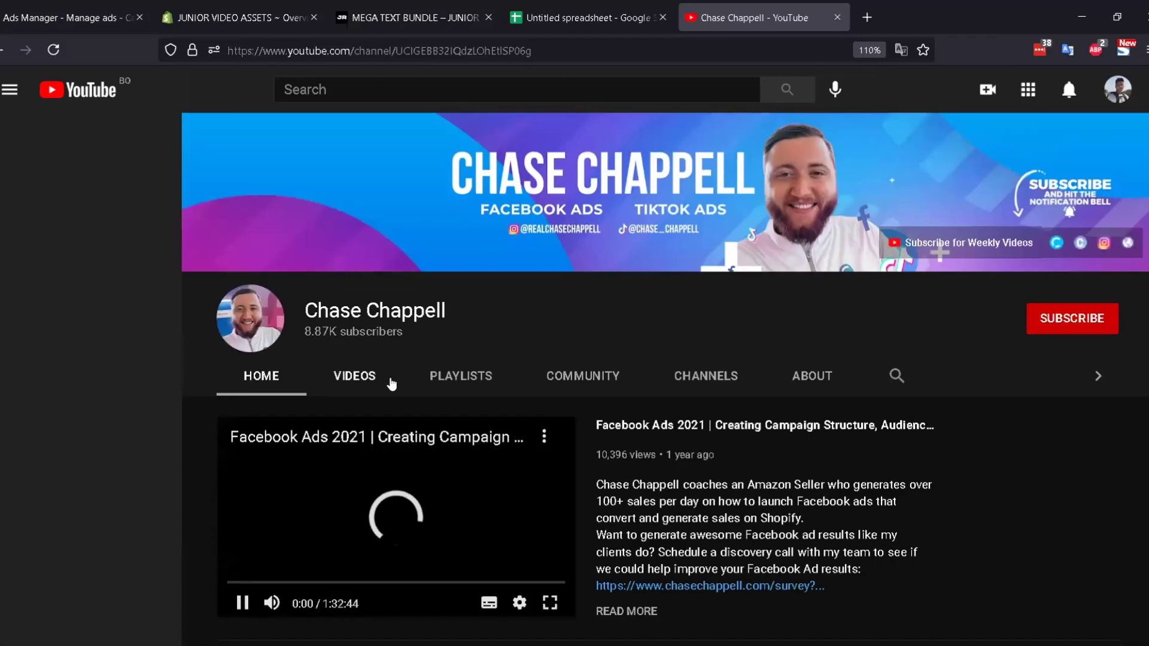
# Look at the channel's uploads and preview the featured Facebook Ads 2021 campaign structure video at different points
pyautogui.click(355, 376)
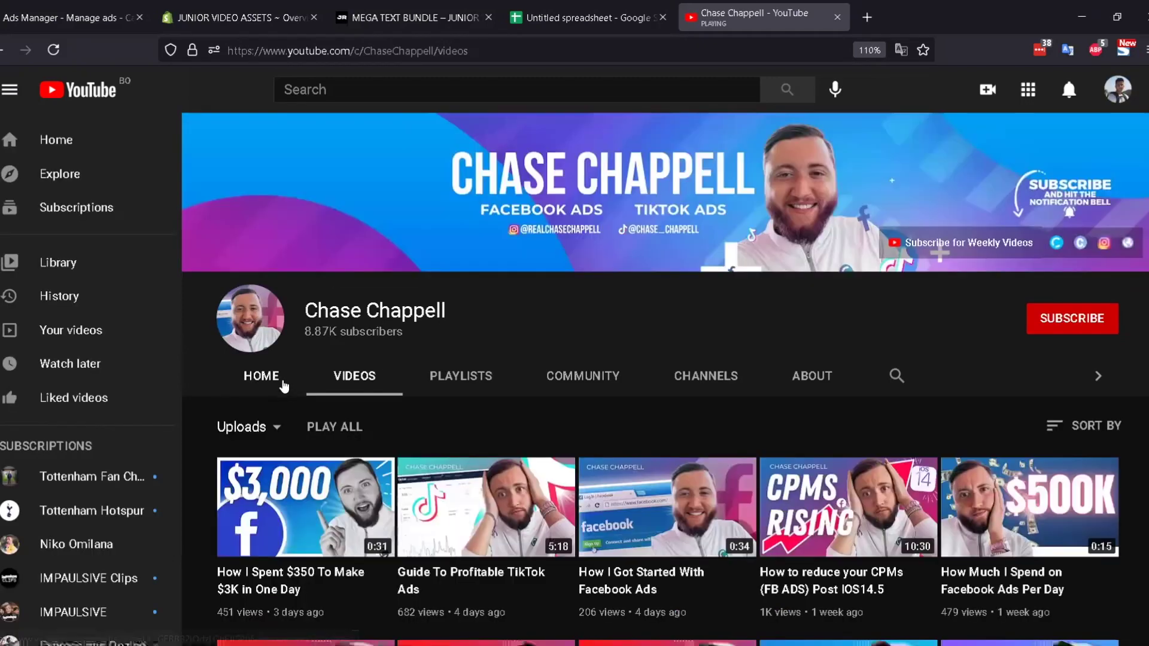
pyautogui.click(282, 381)
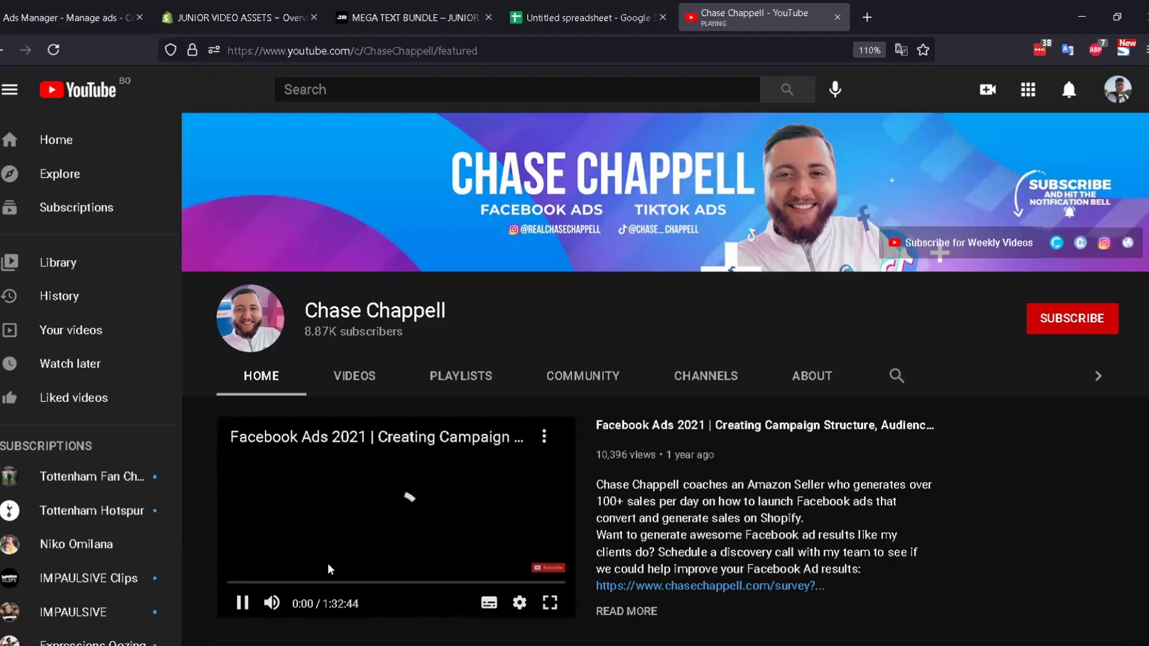
pyautogui.click(239, 582)
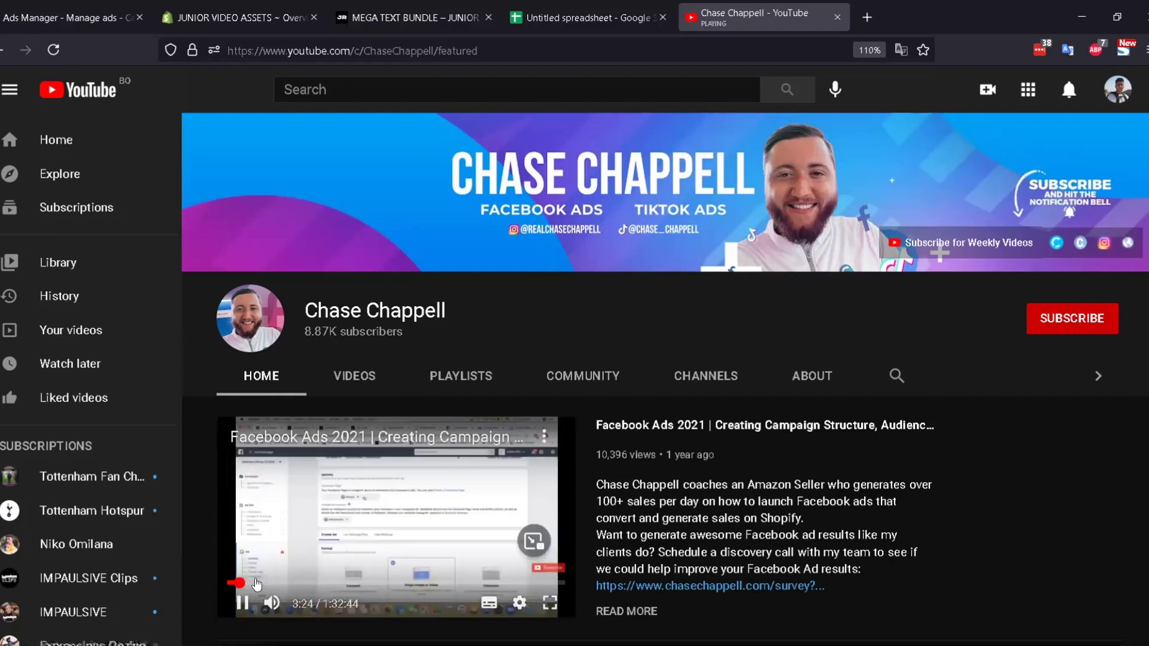
pyautogui.click(262, 570)
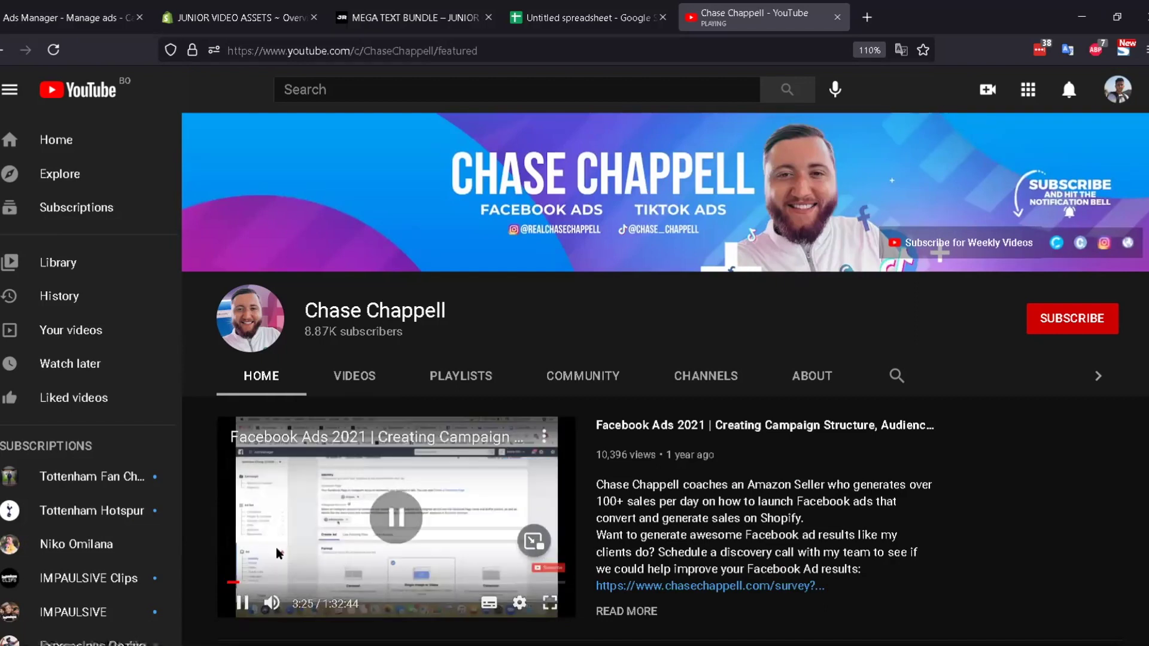
pyautogui.click(234, 582)
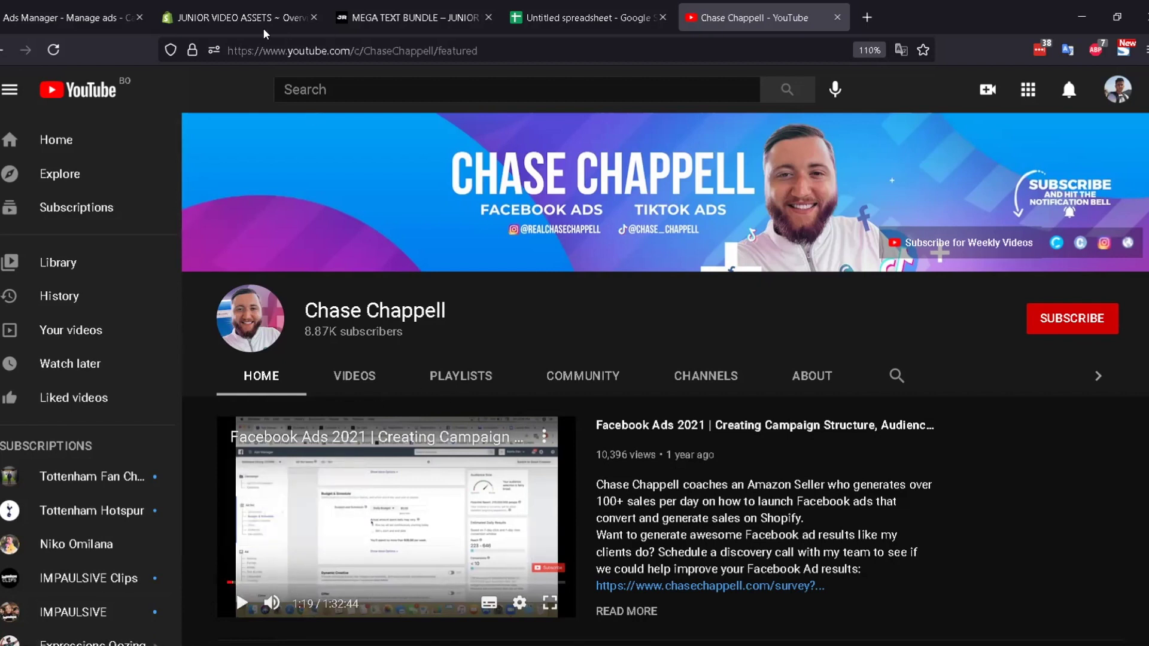
# Return to the Mega Text Bundle product page and review its pricing, description, preview video and High Quality section
pyautogui.click(63, 21)
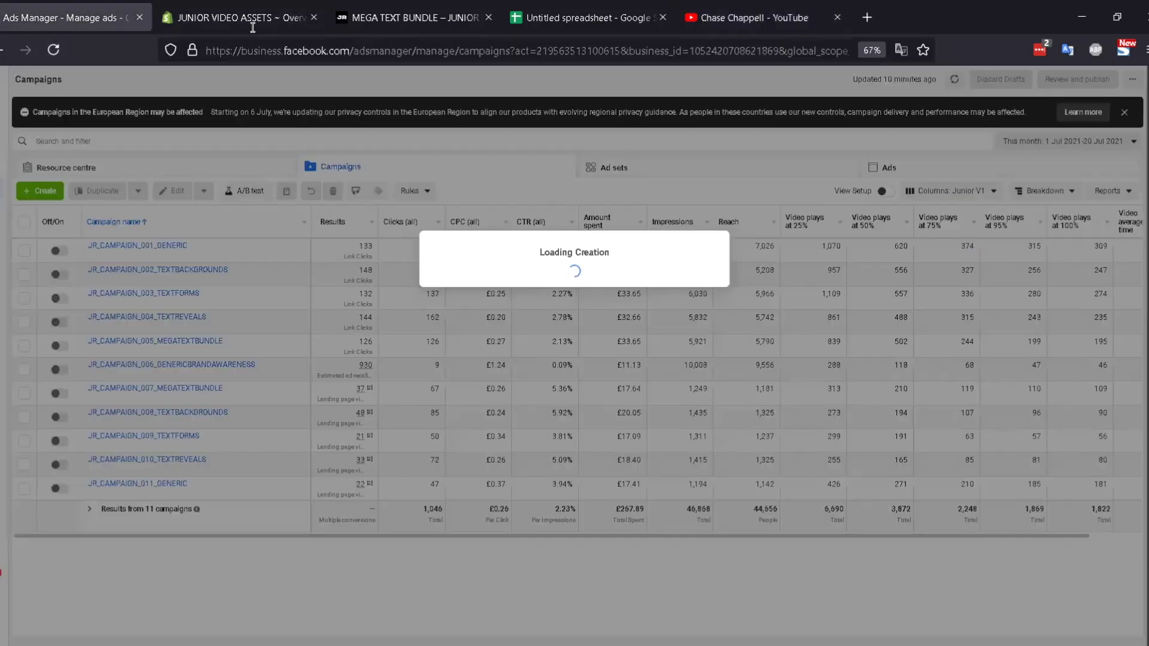
pyautogui.click(438, 27)
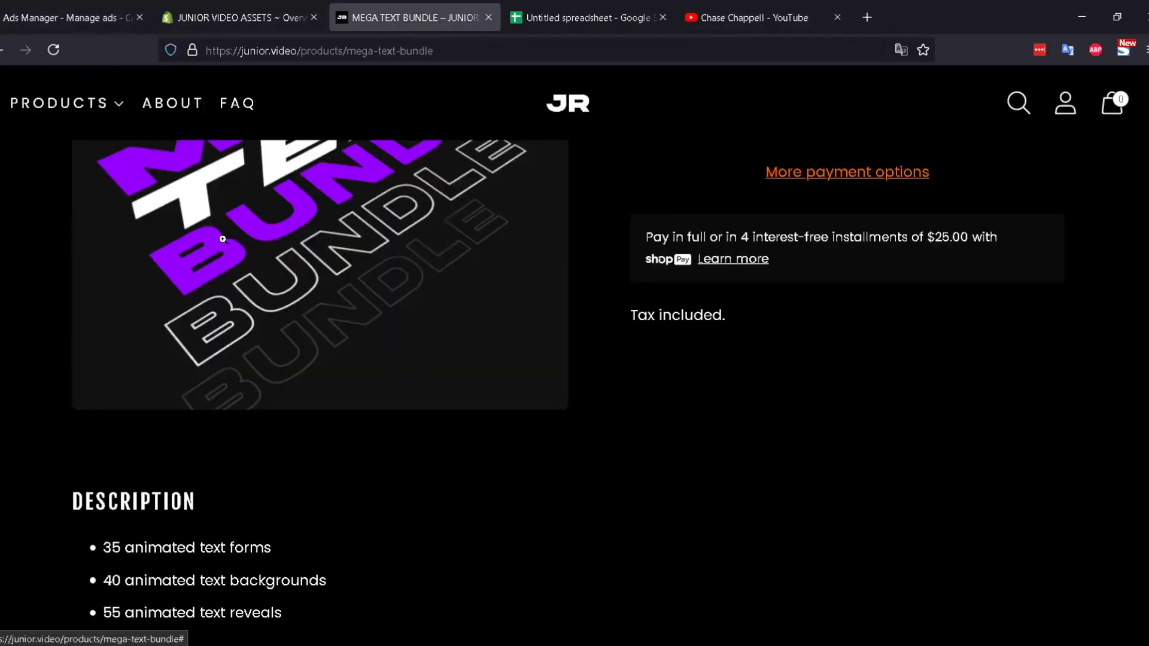
pyautogui.scroll(-3, 459, 404)
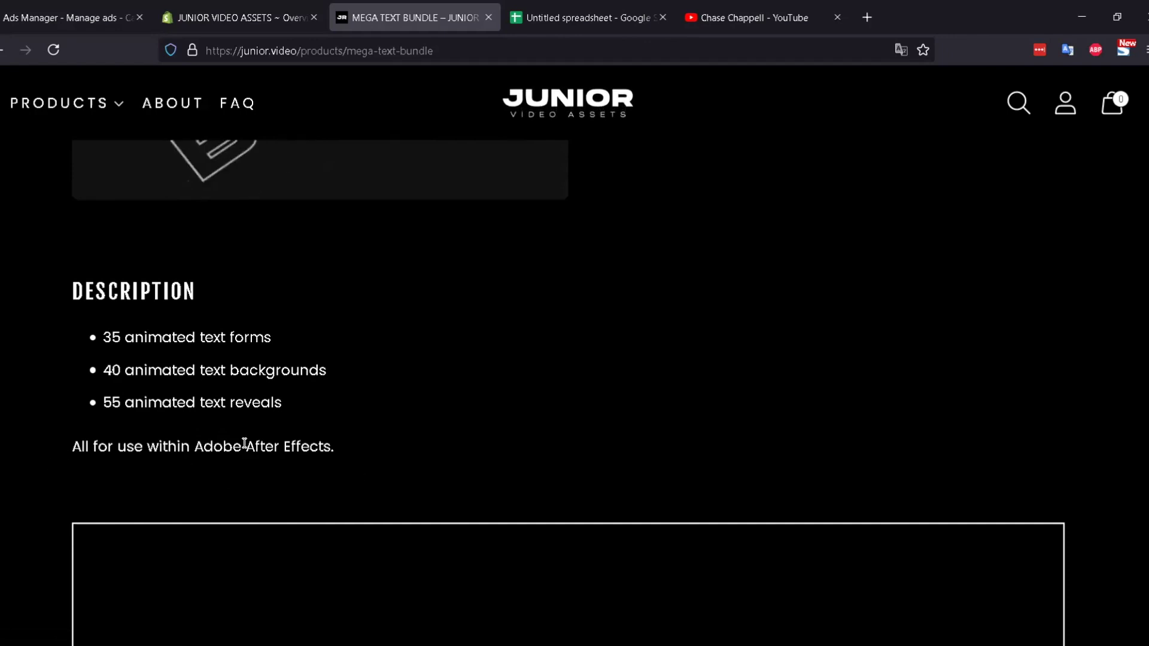
pyautogui.scroll(-4, 312, 459)
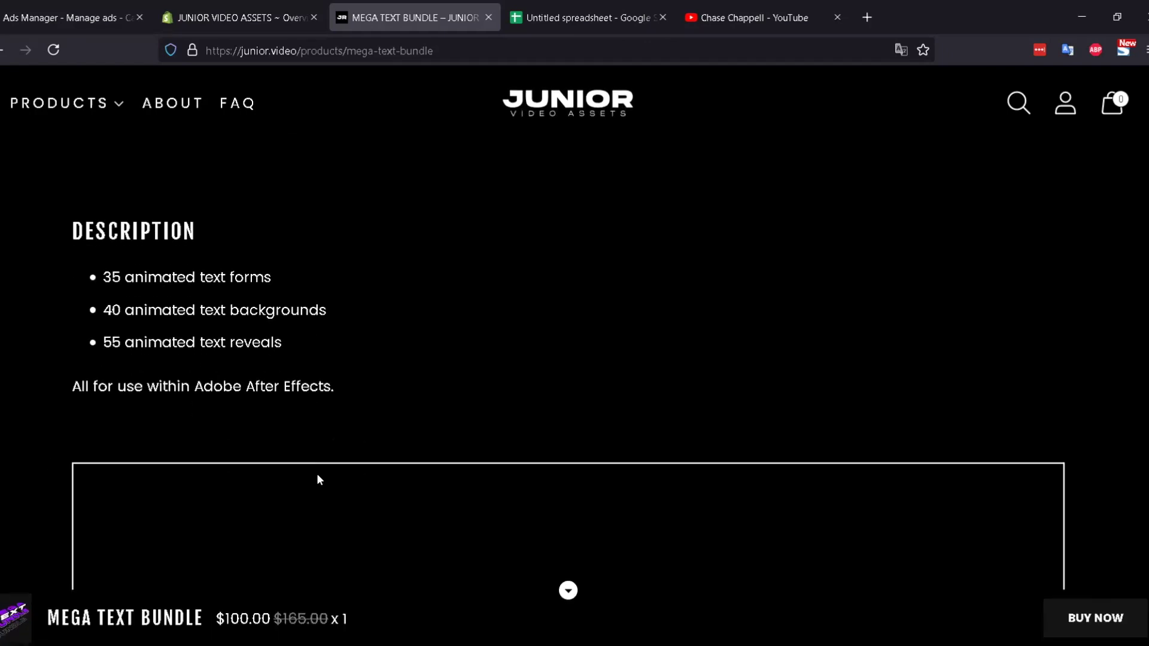
pyautogui.scroll(1, 317, 479)
pyautogui.scroll(-8, 280, 395)
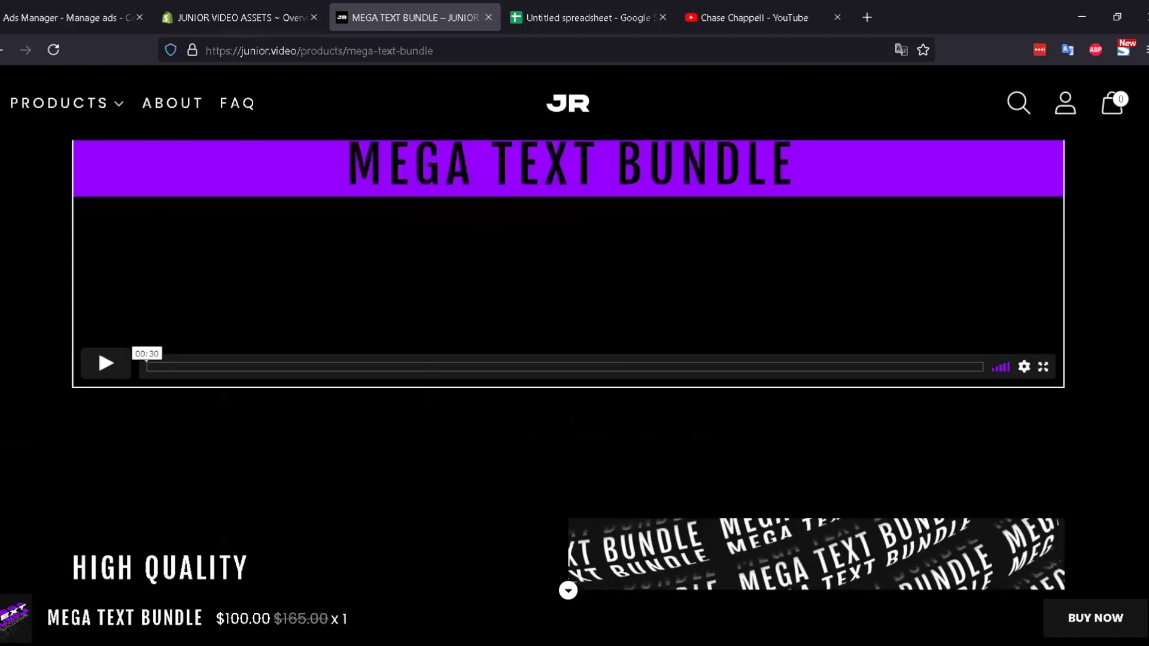
pyautogui.scroll(12, 244, 363)
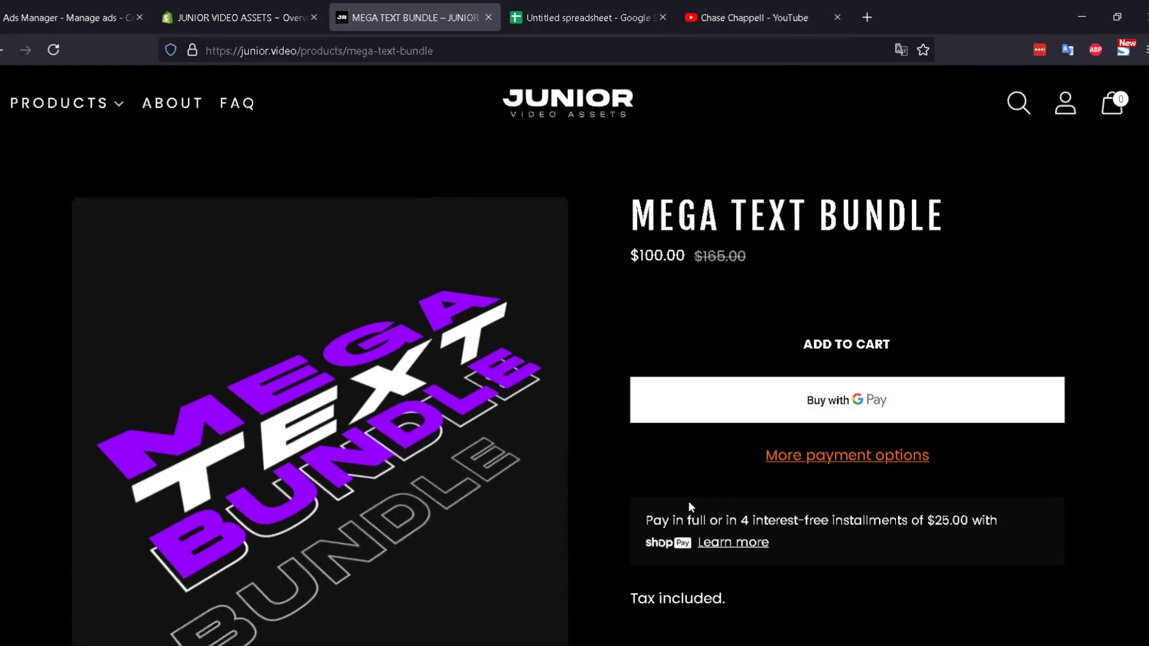
pyautogui.scroll(-1, 688, 501)
pyautogui.scroll(-5, 689, 501)
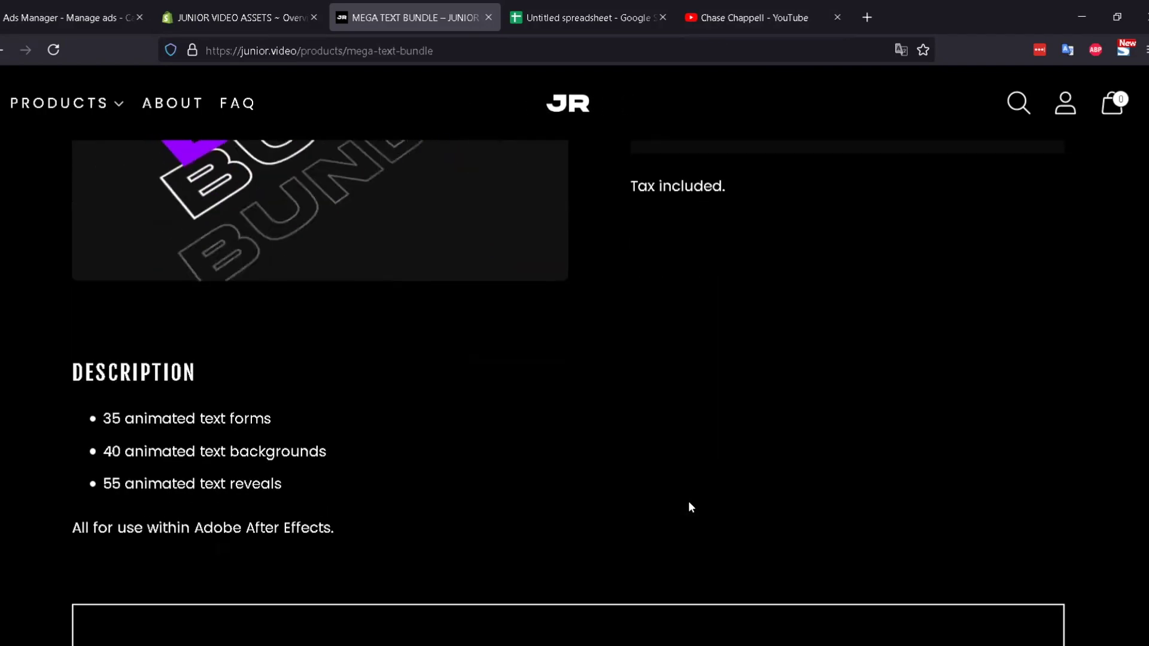
pyautogui.scroll(2, 688, 501)
pyautogui.scroll(3, 688, 503)
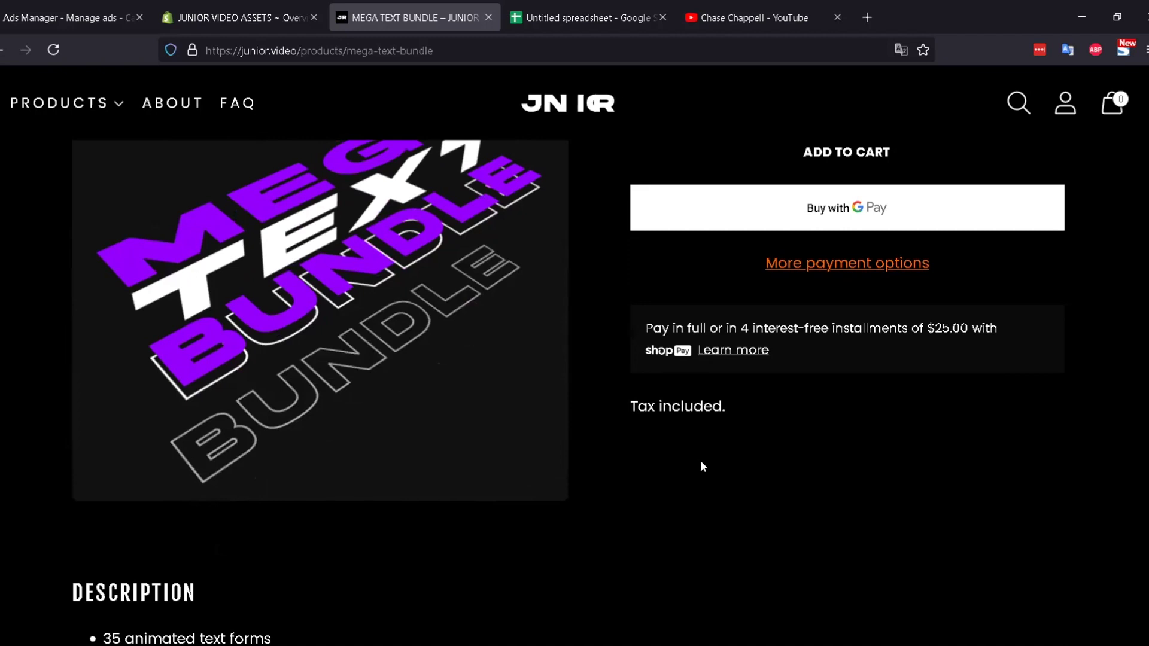
pyautogui.scroll(1, 700, 464)
pyautogui.scroll(2, 701, 466)
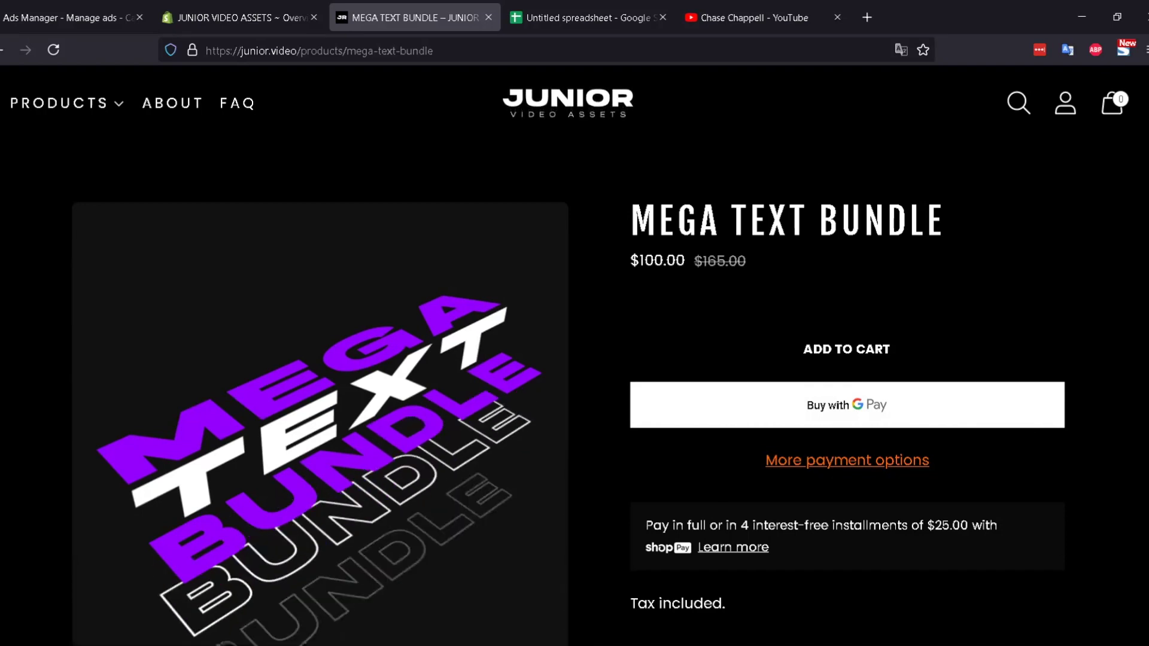
# Enter the alternative calls to action "Get Offer" in cell C4 and "Learn More" in D4 of the spreadsheet
pyautogui.click(583, 17)
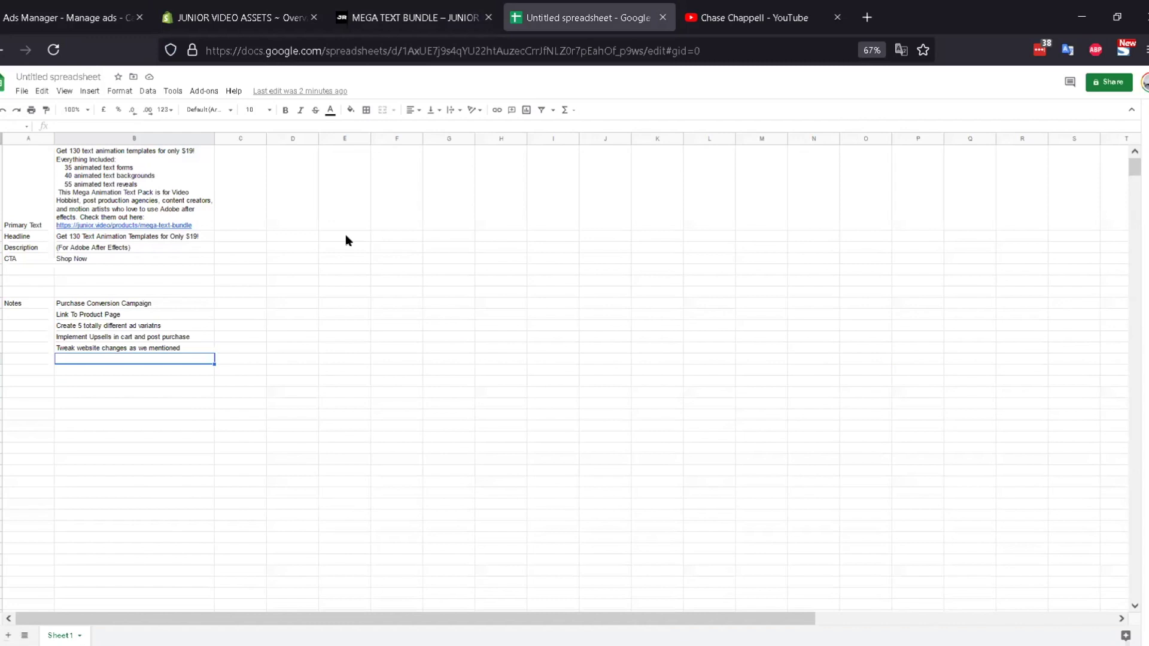
pyautogui.click(243, 260)
pyautogui.write('Get O')
pyautogui.click(308, 257)
pyautogui.write('Learn More')
pyautogui.click(232, 182)
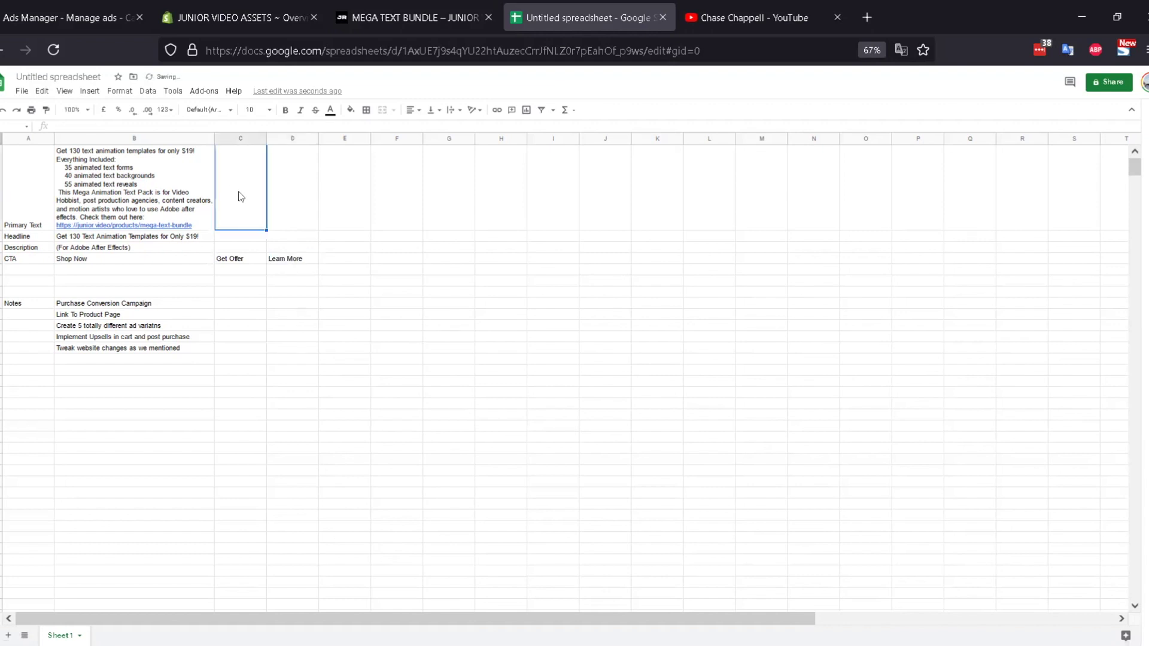
pyautogui.hscroll(5, 241, 196)
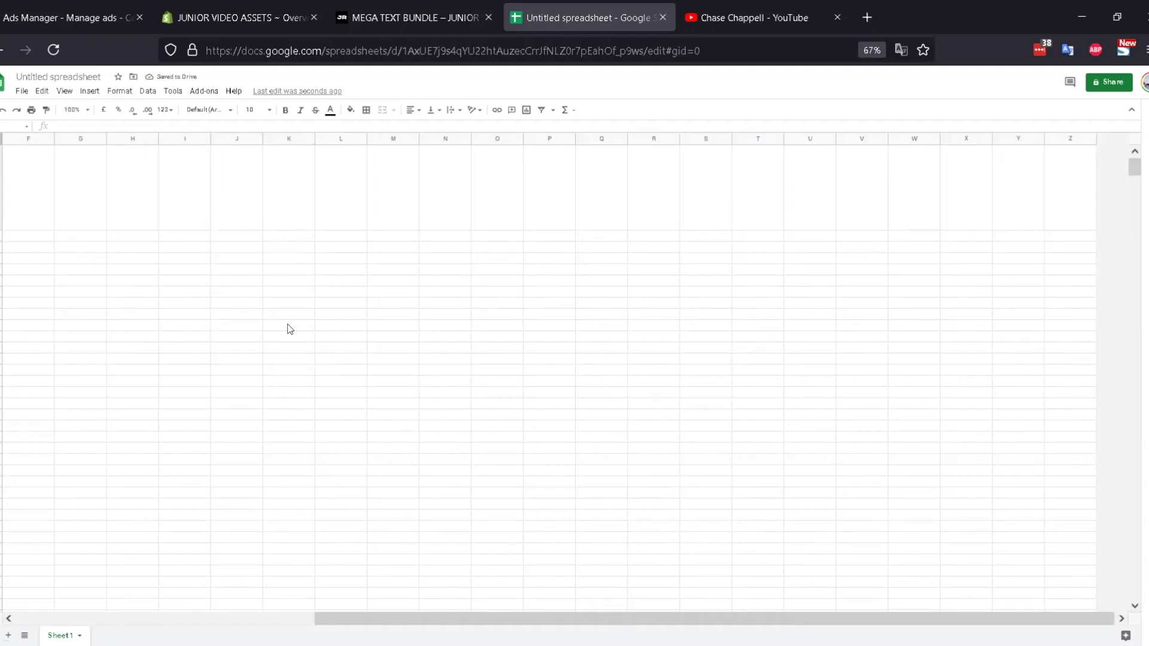
pyautogui.moveTo(477, 618); pyautogui.dragTo(5, 608)
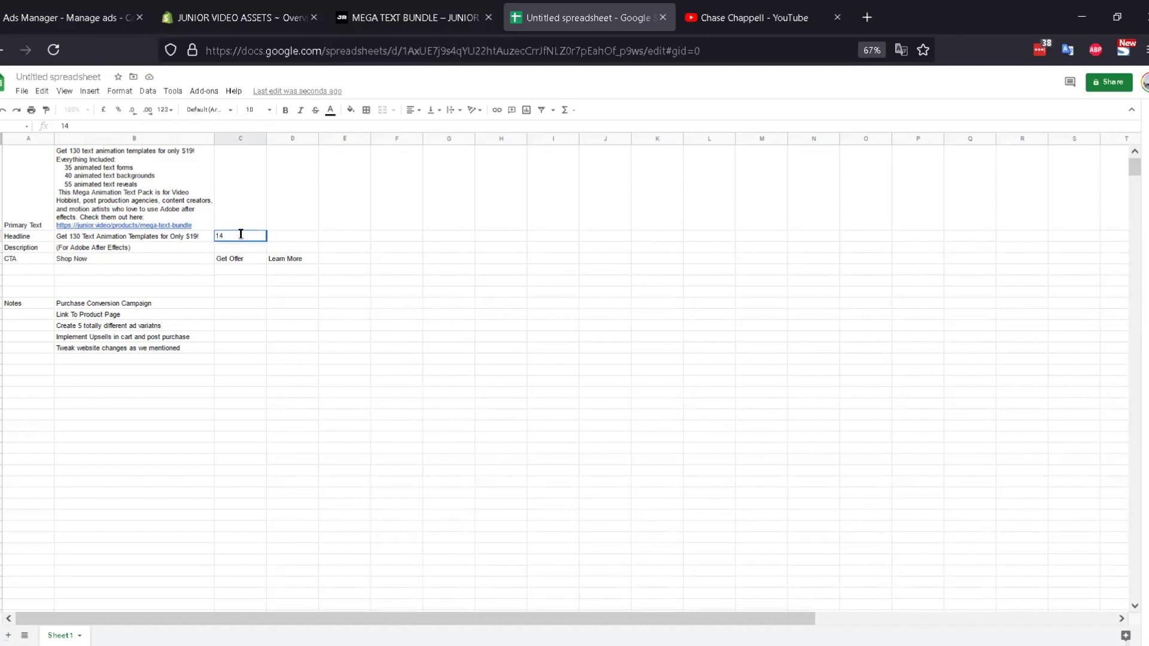
pyautogui.click(294, 263)
pyautogui.click(245, 271)
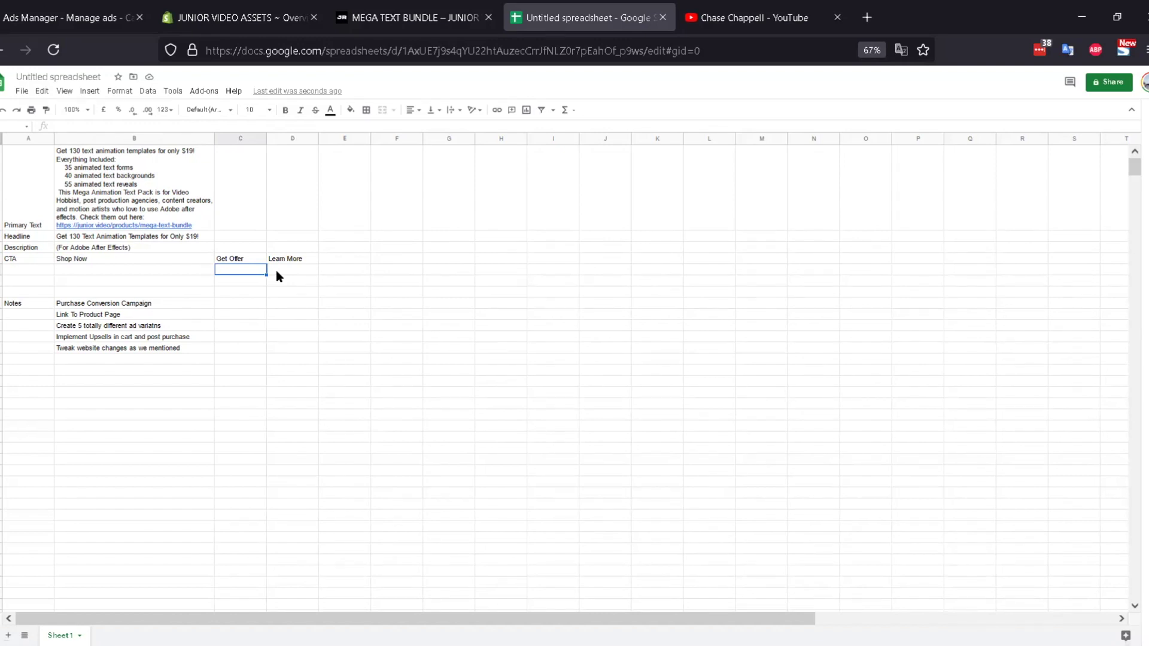
# Add the note "Adjust pricing" in cell B13, directly below the note about tweaking website changes
pyautogui.click(152, 371)
pyautogui.click(149, 356)
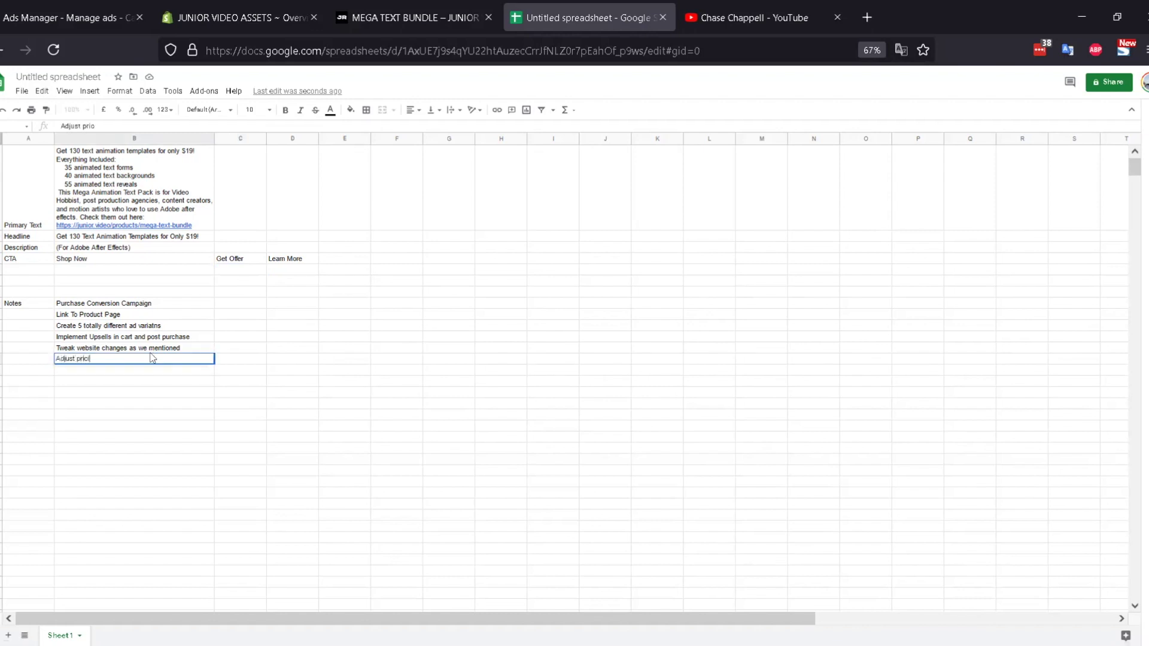
pyautogui.press('Return')
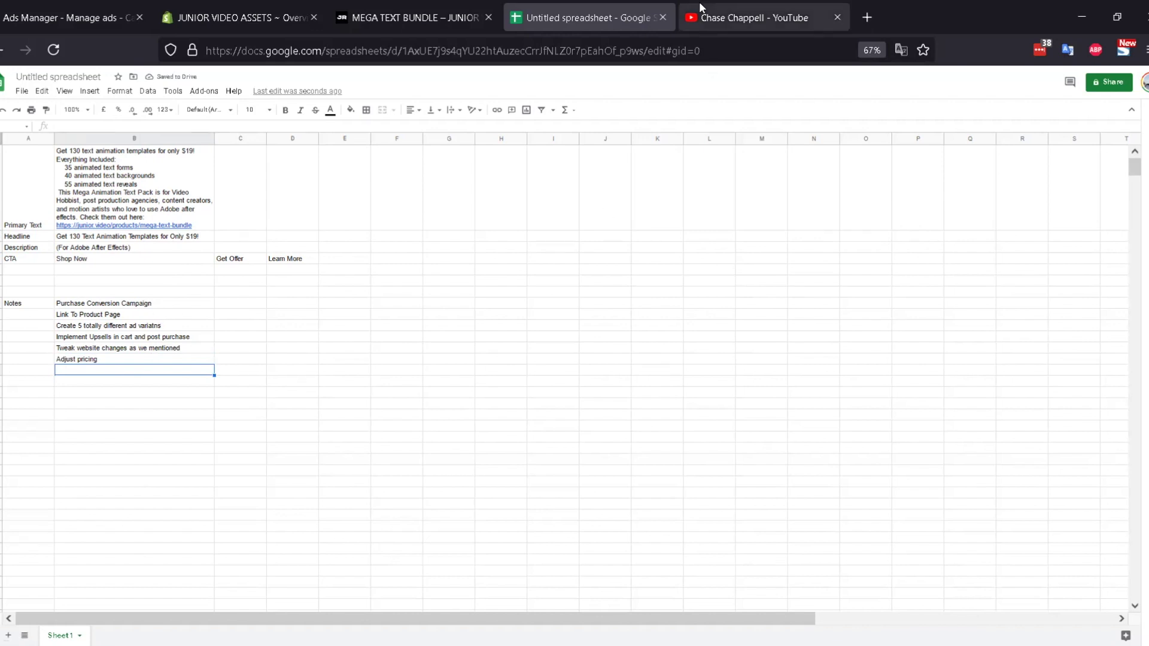
# Review the Mega Text Bundle product page from its pricing down to the footer, and restore the browser window to a smaller size
pyautogui.click(413, 17)
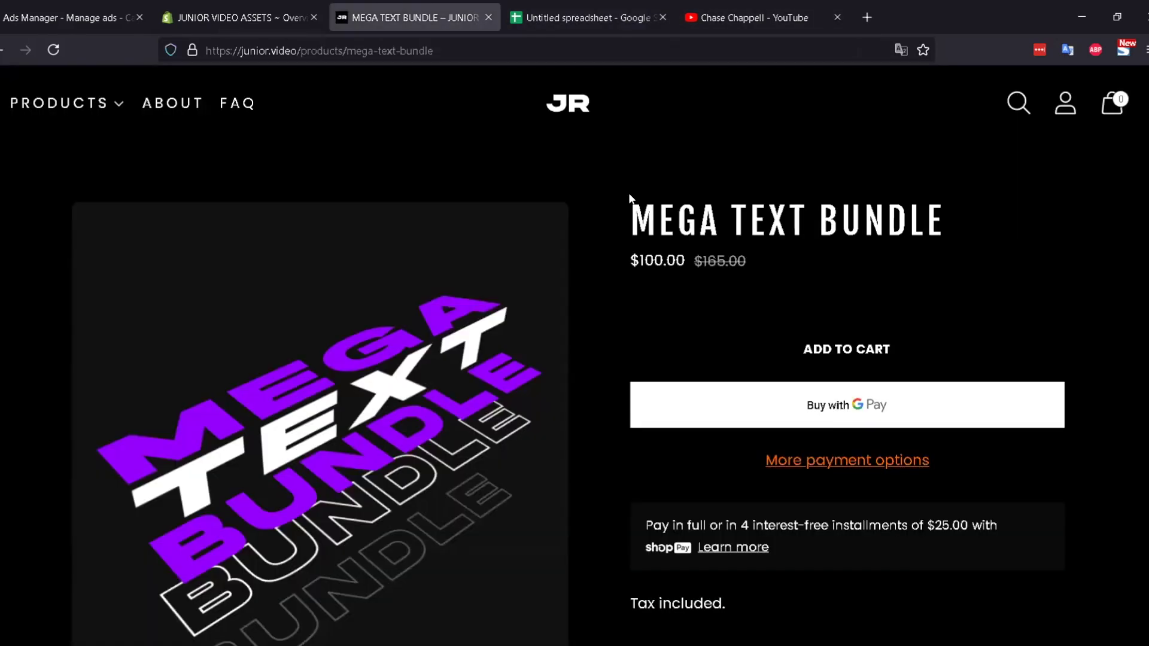
pyautogui.scroll(-4, 672, 212)
pyautogui.scroll(-10, 705, 376)
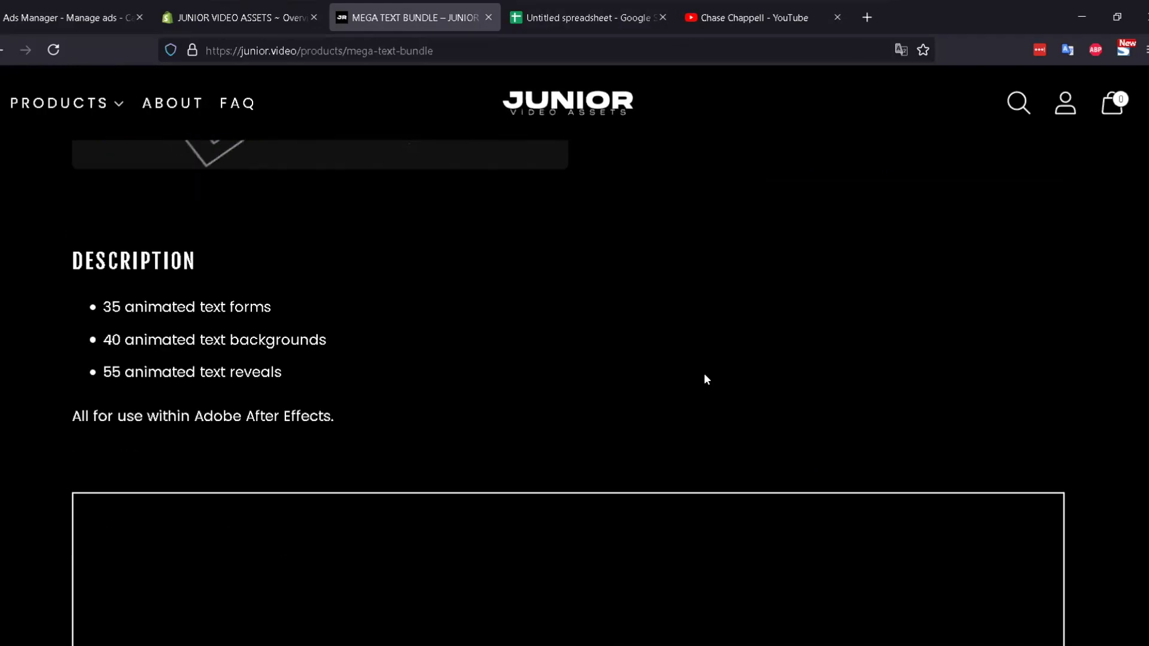
pyautogui.scroll(-10, 705, 380)
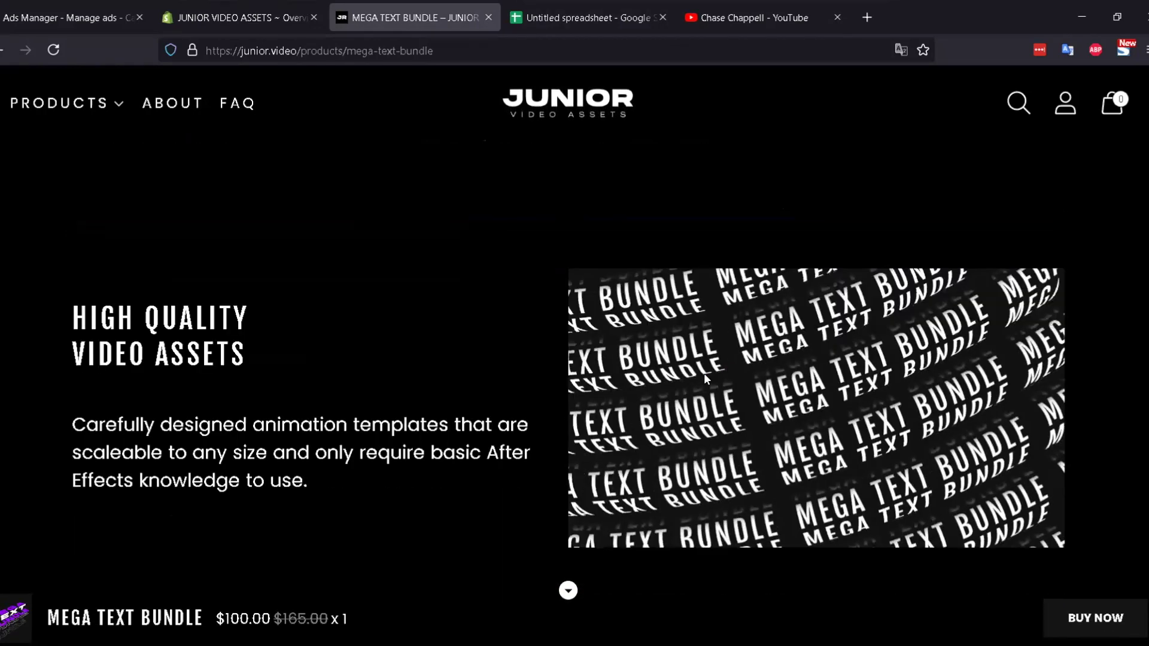
pyautogui.scroll(-10, 566, 587)
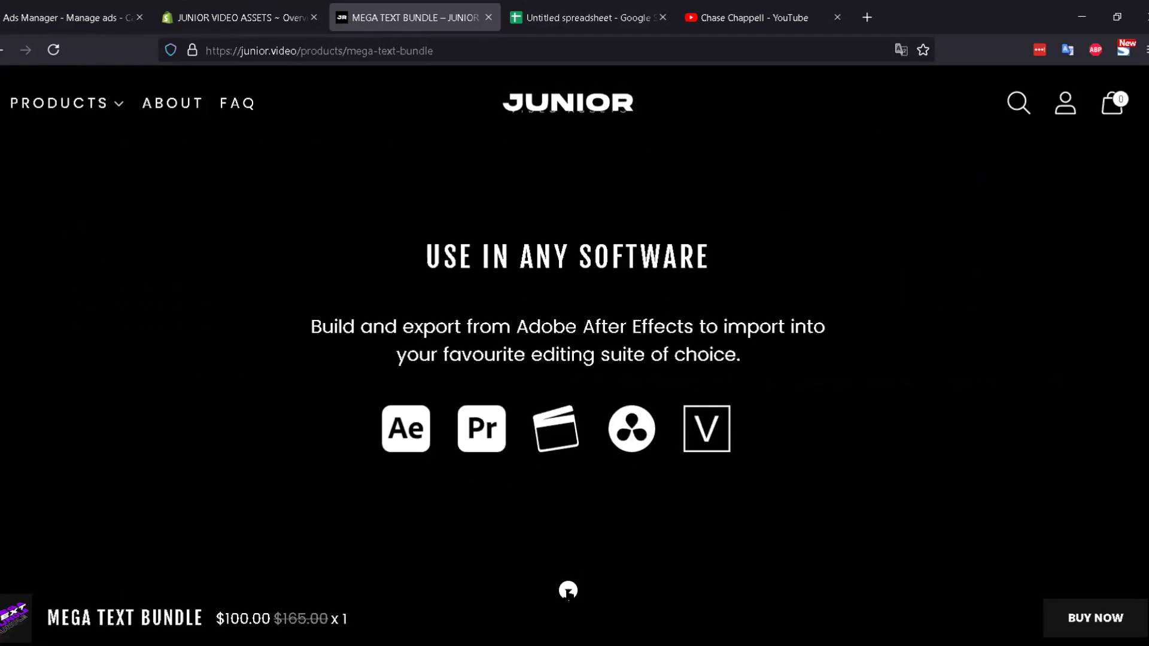
pyautogui.scroll(-10, 567, 590)
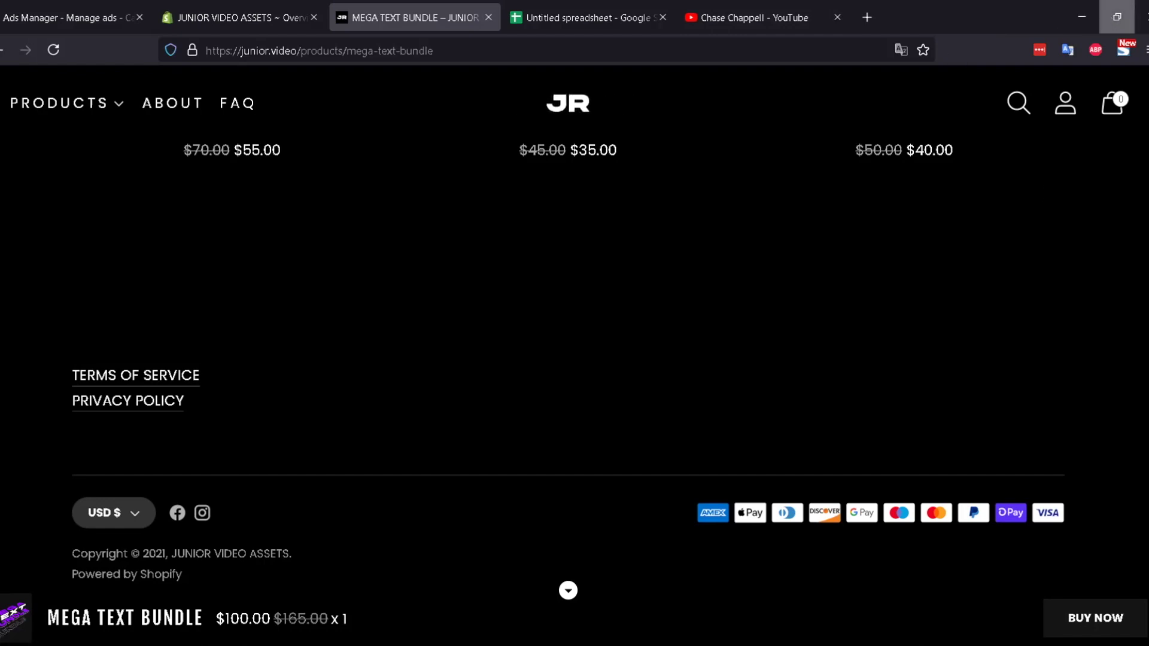
pyautogui.click(1117, 17)
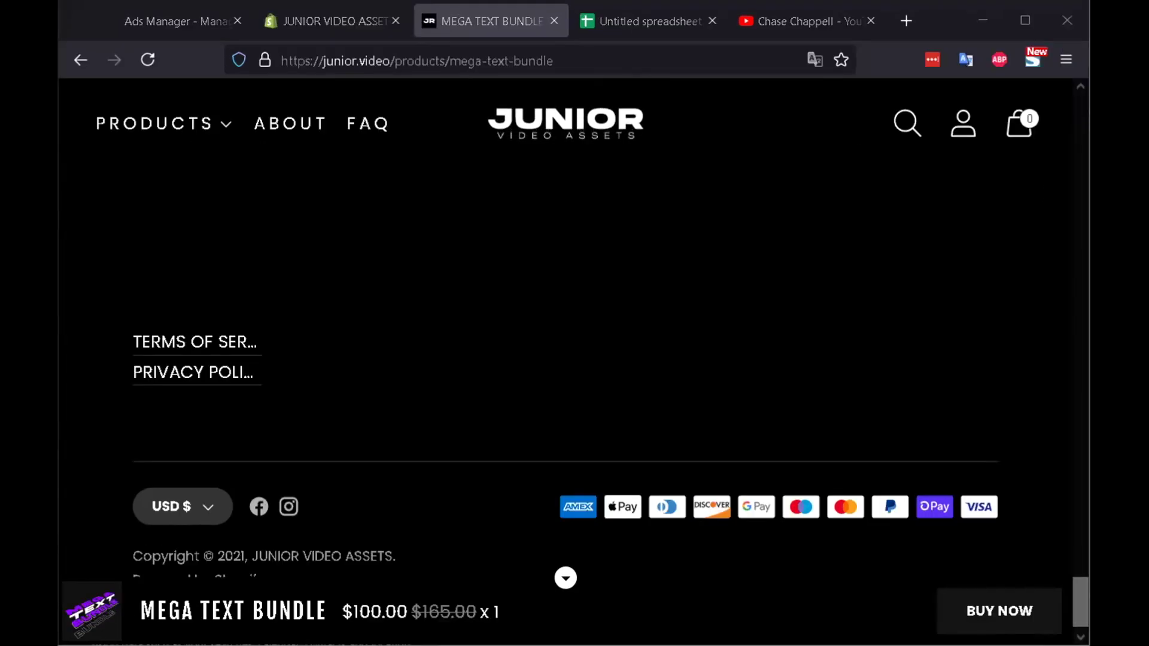